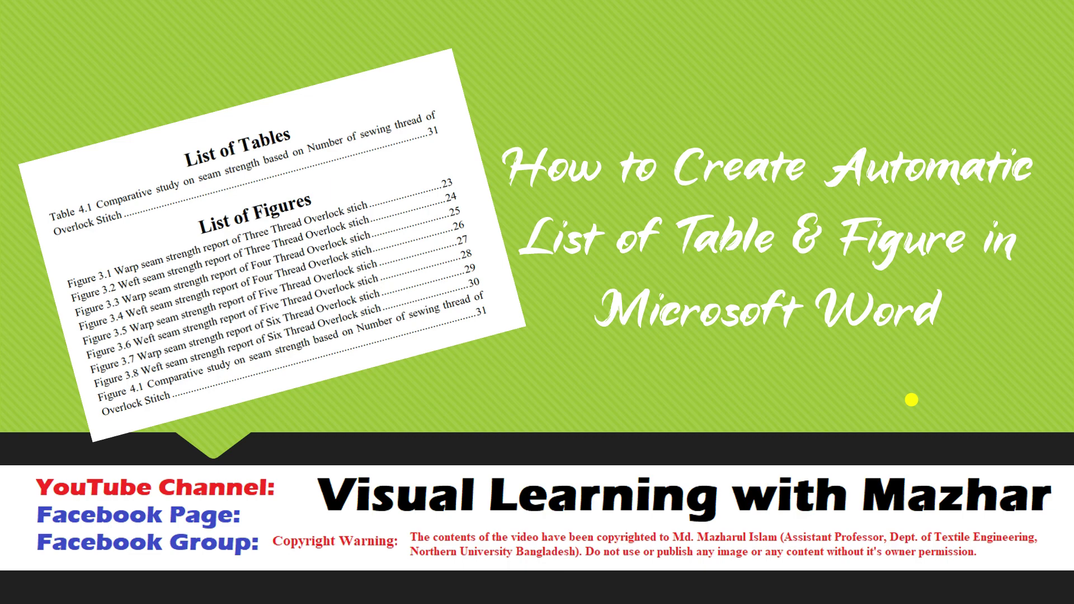
Step: Finish the title slide show and exit to Normal view of 'New PPTX Presentation 3'
click(957, 420)
click(959, 419)
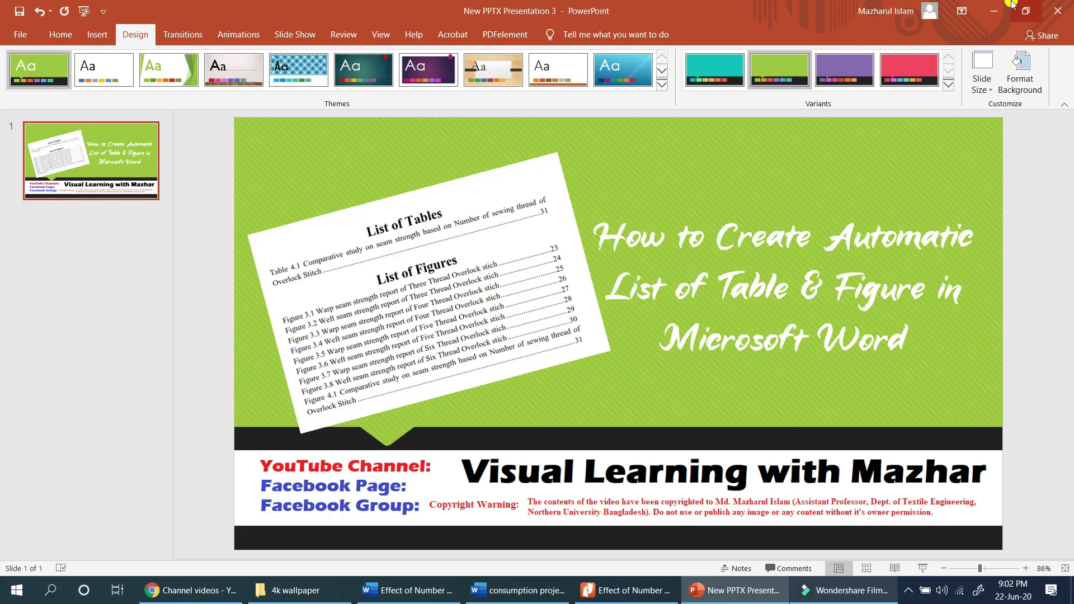
Step: Minimize PowerPoint and start Word with a blank document from the Start menu
click(995, 10)
click(17, 590)
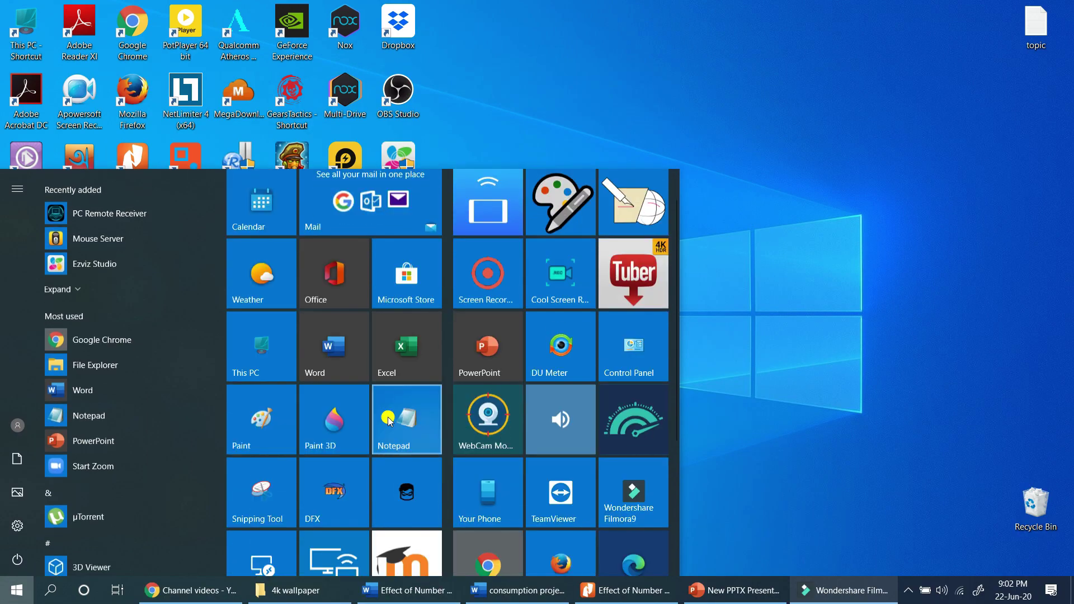
scroll(389, 420, down, 3)
scroll(277, 402, up, 3)
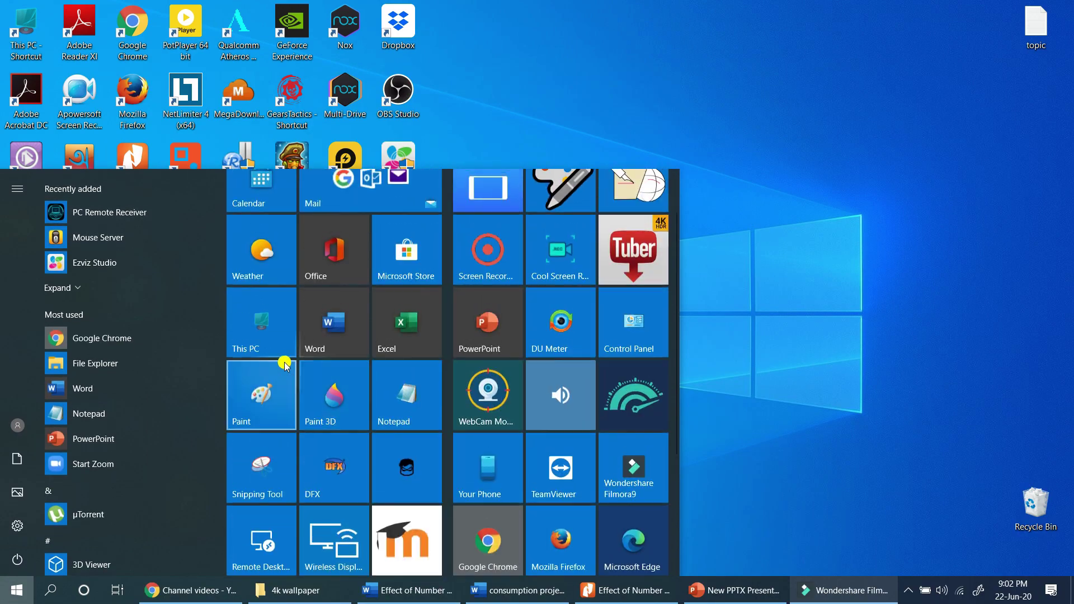
click(351, 332)
click(302, 273)
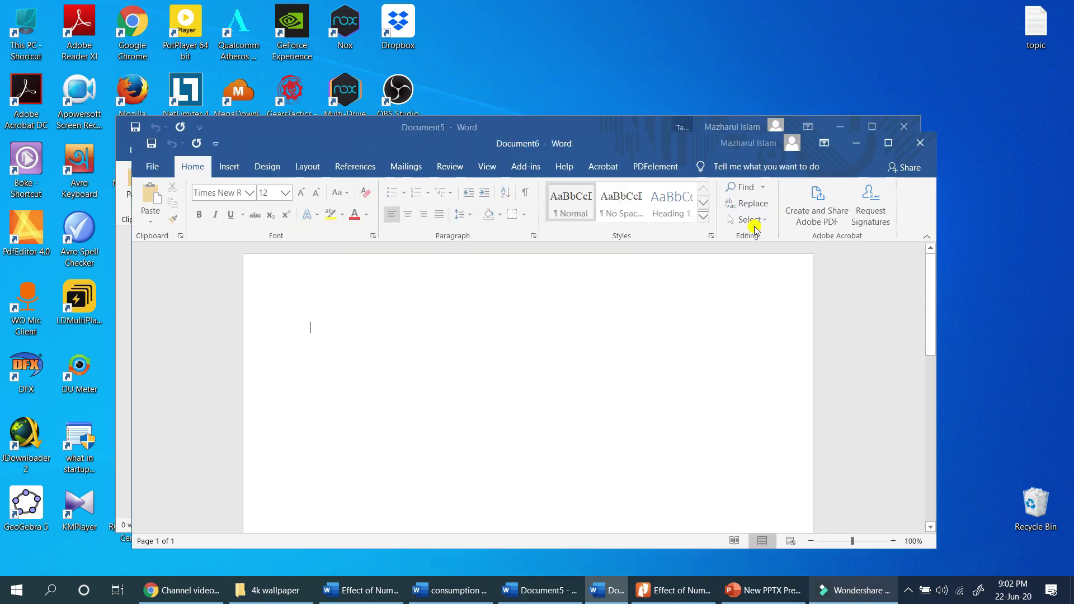
Step: Close the extra Document6 and maximize Document5 to fill the screen
click(887, 143)
click(1059, 7)
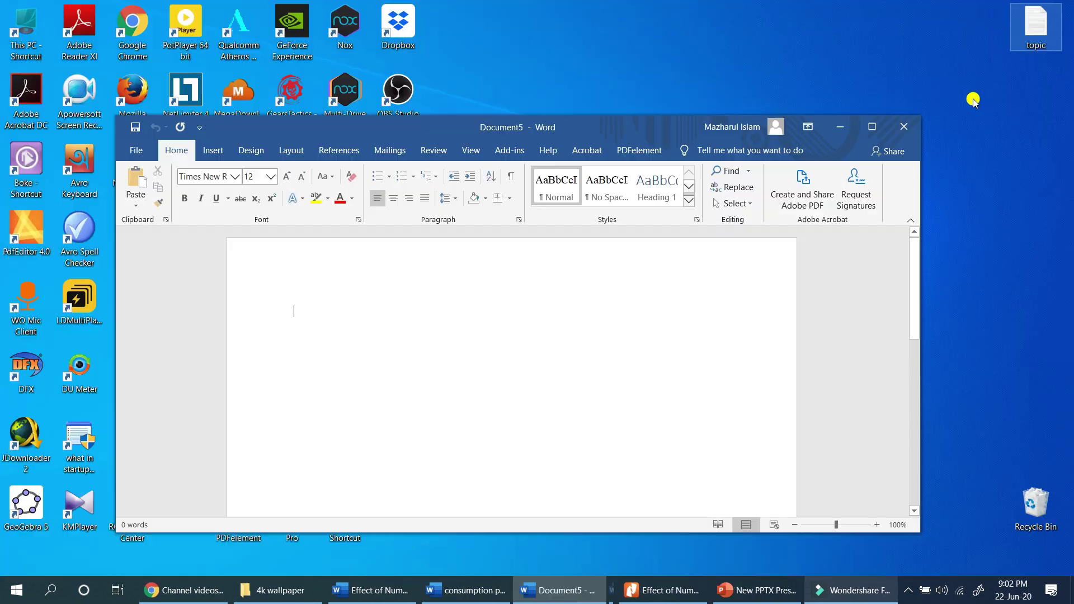
click(871, 126)
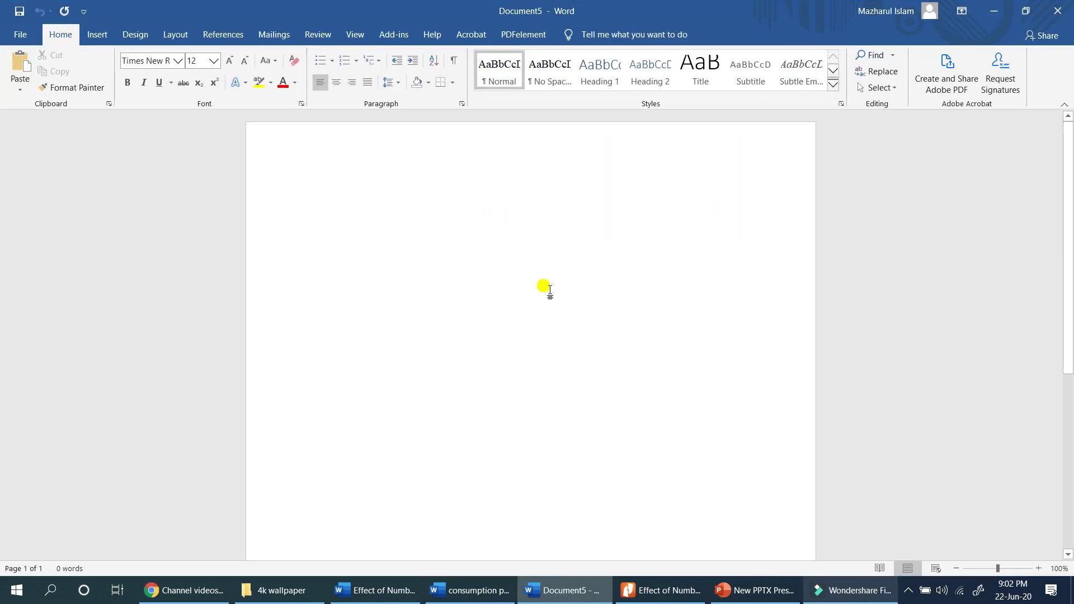
Step: Insert an empty 6x6 table at the top of Document5
click(96, 36)
click(99, 70)
click(155, 190)
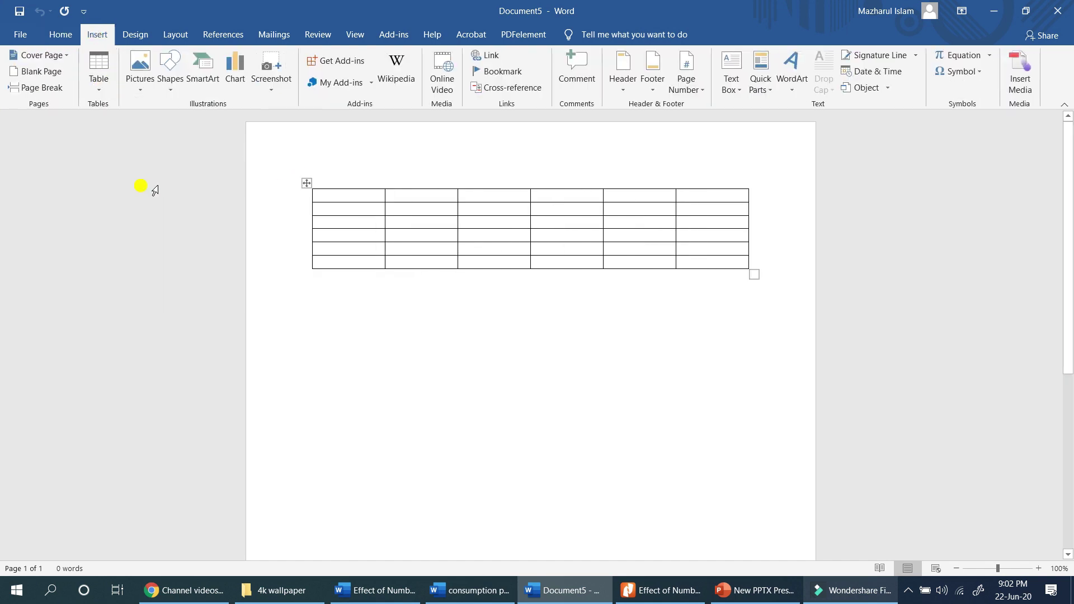
click(306, 182)
right_click(307, 184)
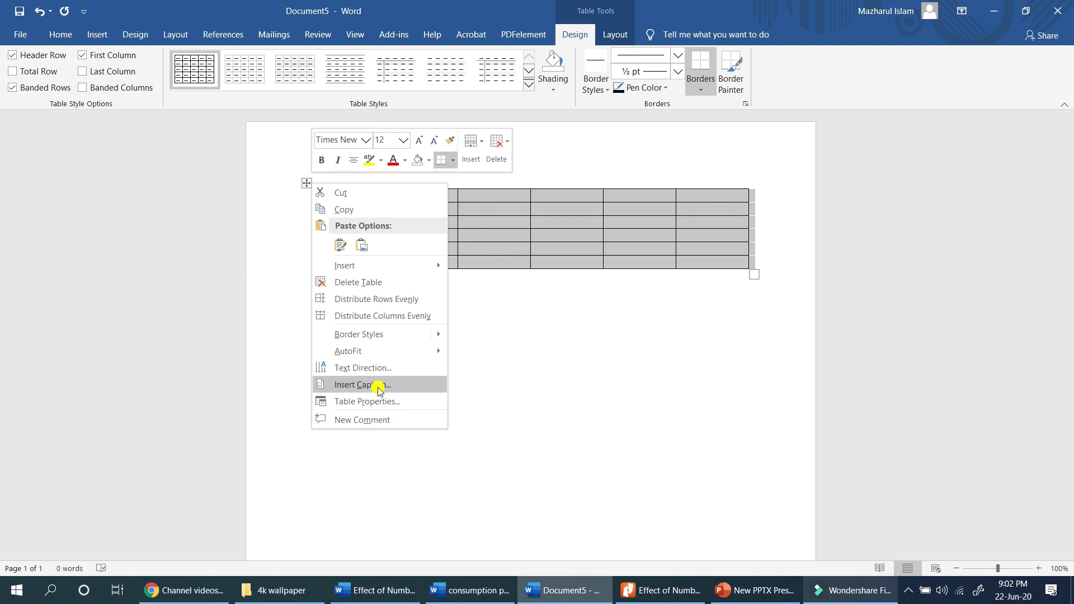
key(Escape)
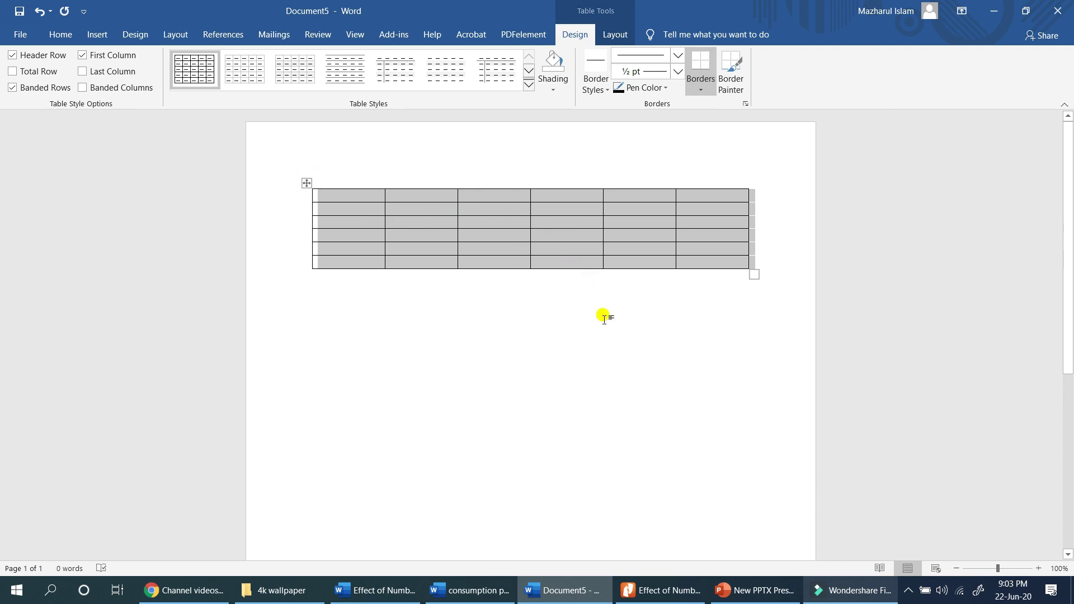
click(629, 585)
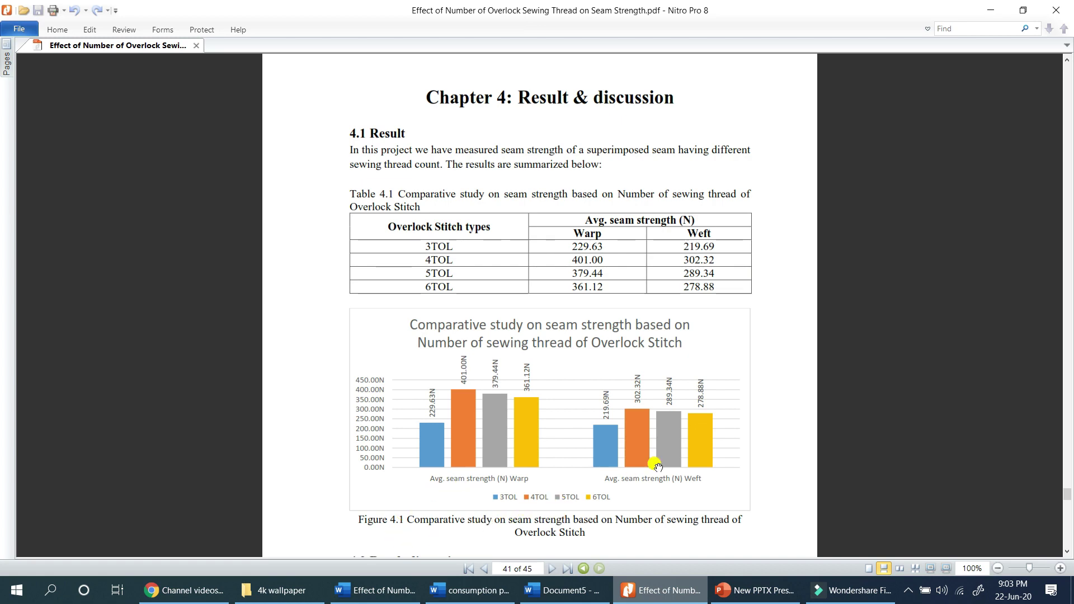
click(562, 590)
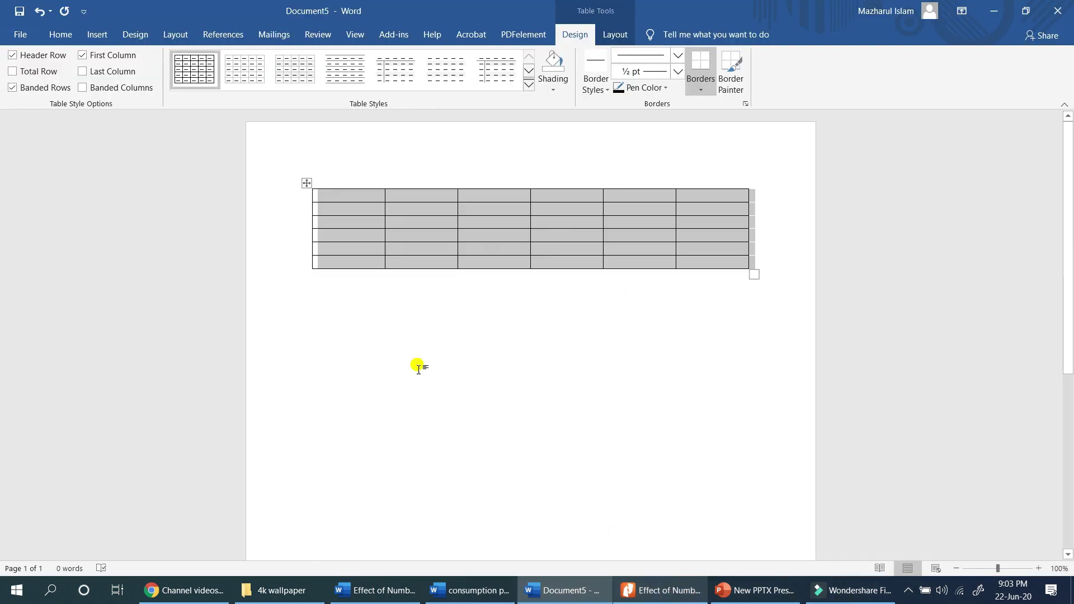
Step: Add a 'Table 1' caption above the table, with label Table and chapter numbering turned off
right_click(307, 185)
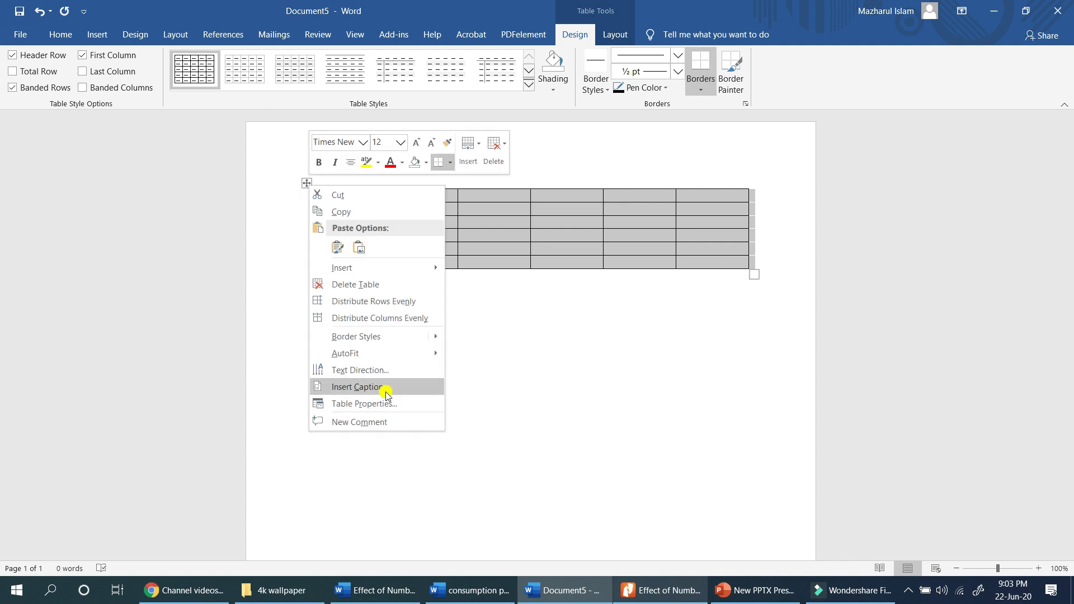
click(375, 390)
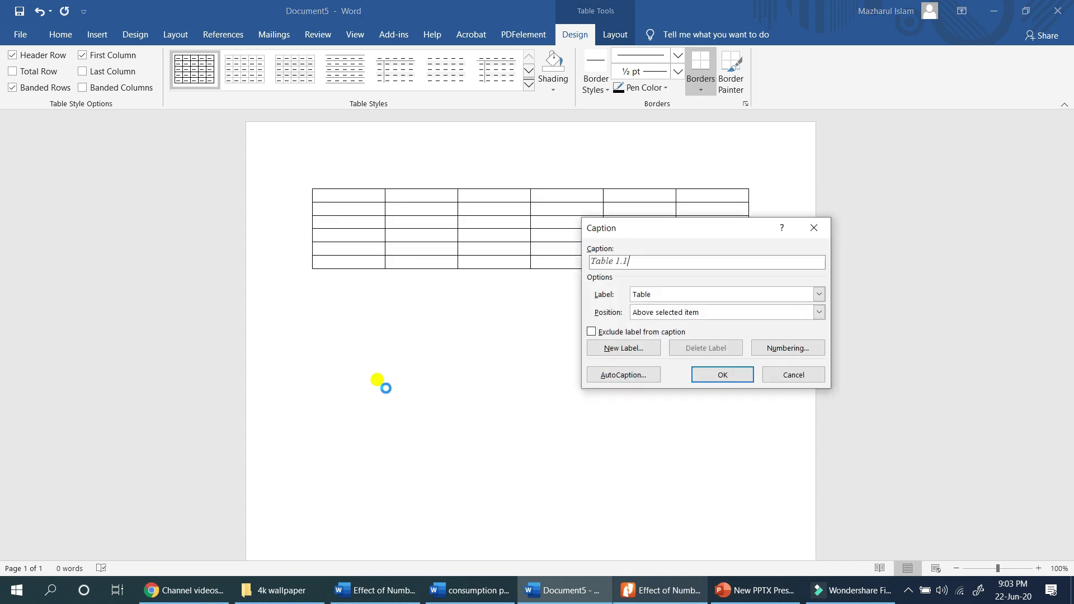
drag(658, 242, 602, 303)
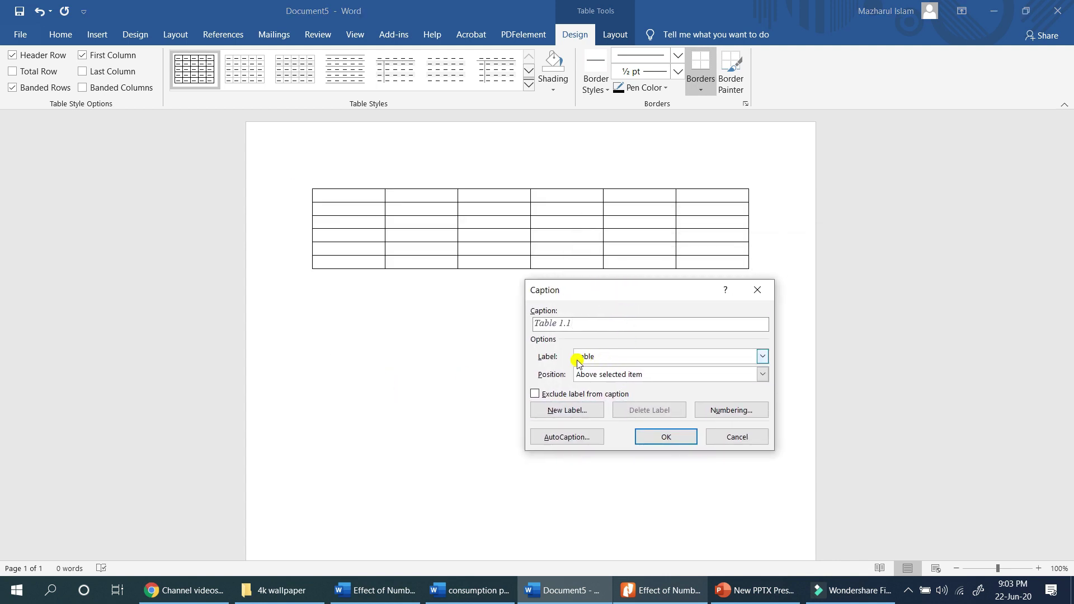
click(762, 356)
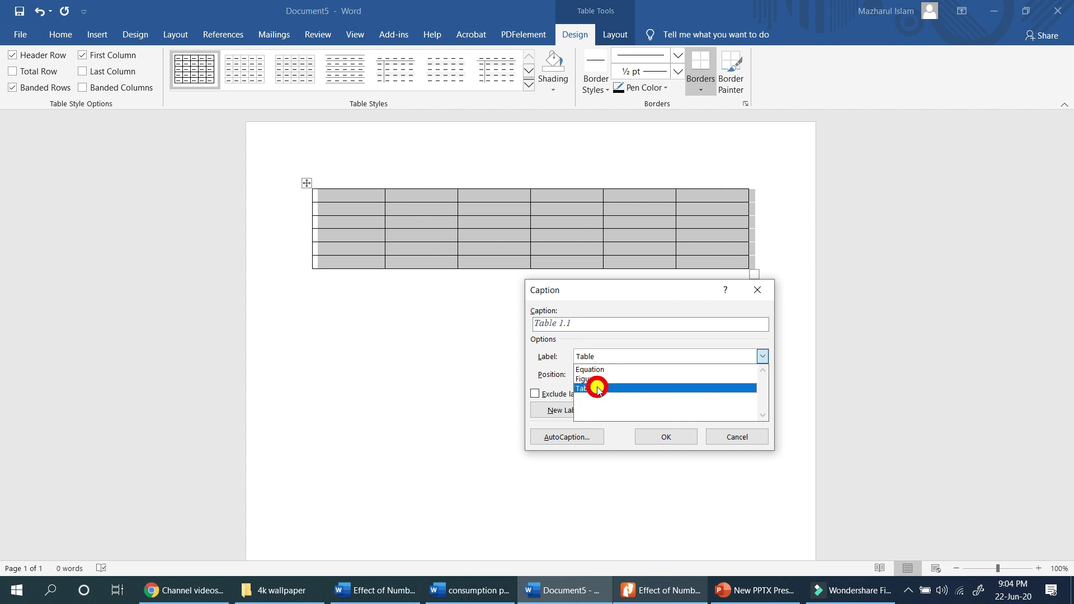
click(598, 388)
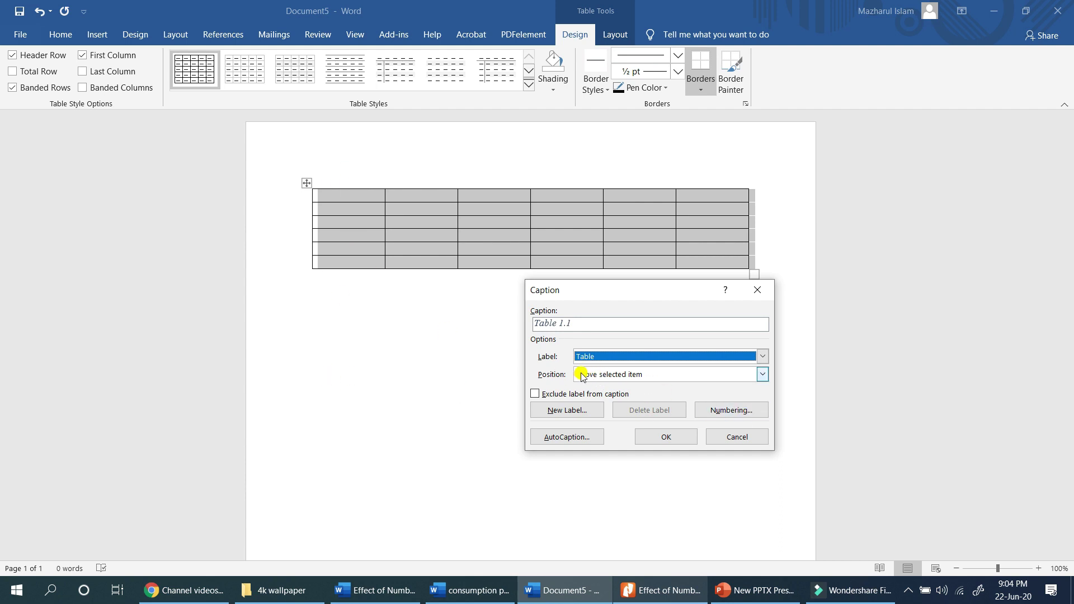
click(624, 377)
click(623, 376)
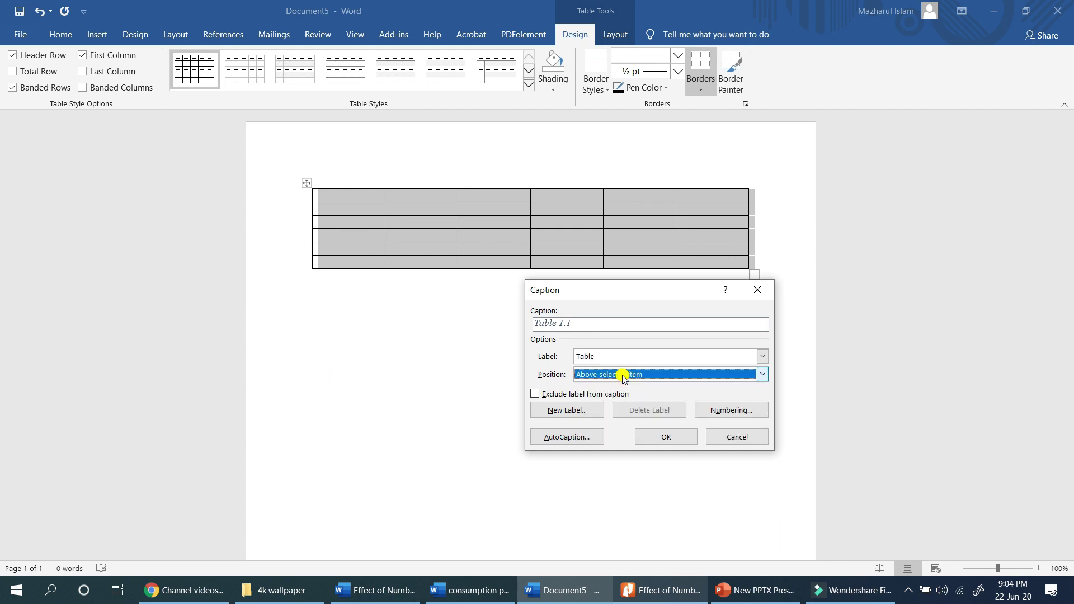
click(718, 414)
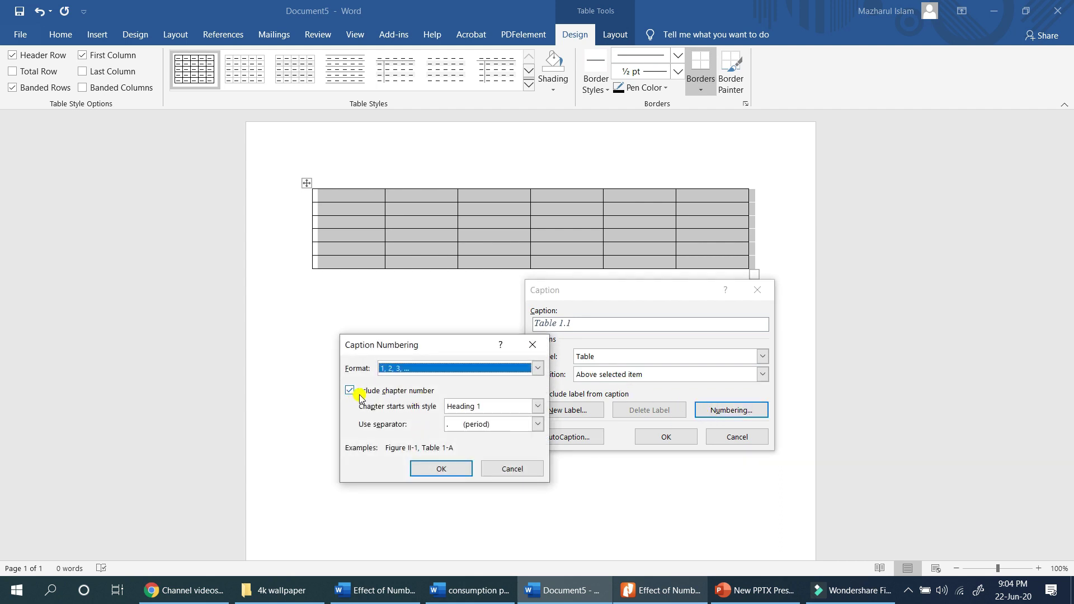
click(399, 393)
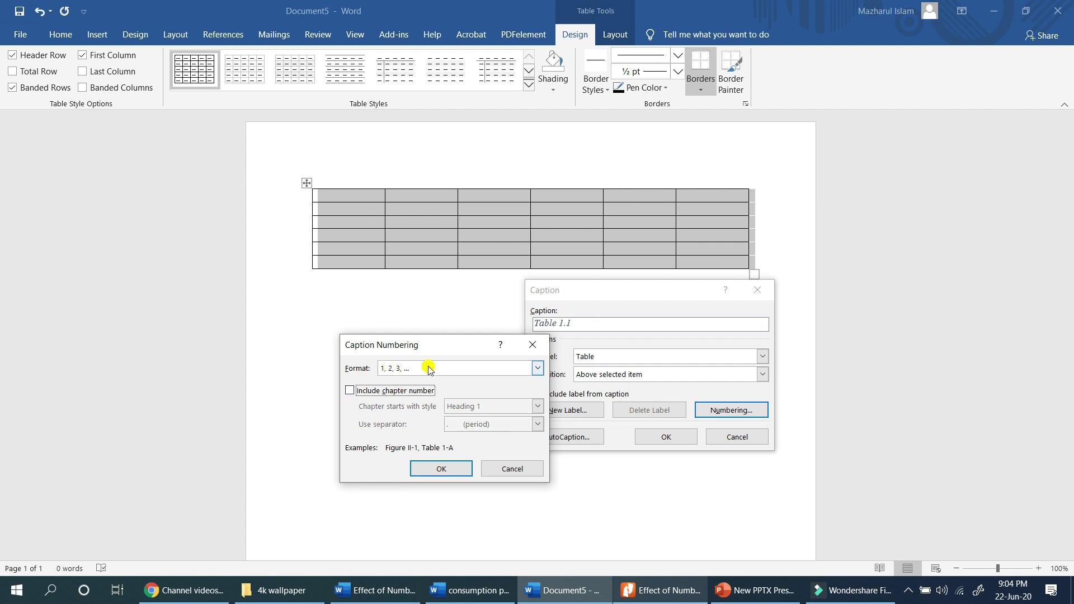
click(451, 469)
click(665, 437)
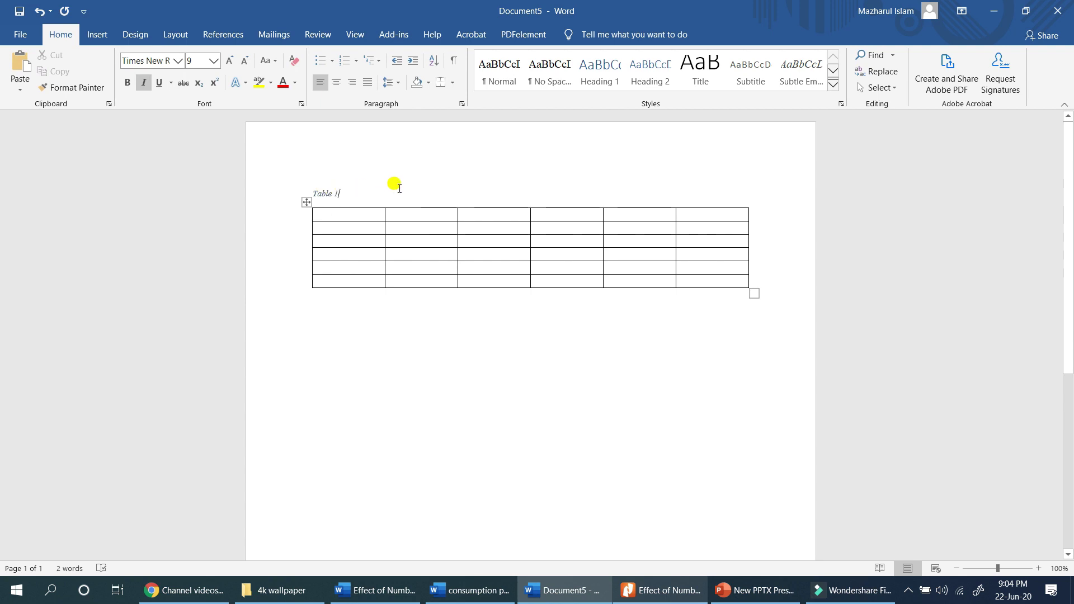
Step: Complete the caption as 'Table 1: Comparison of ……' and place the cursor below the table
text(: Comparison of ………………………)
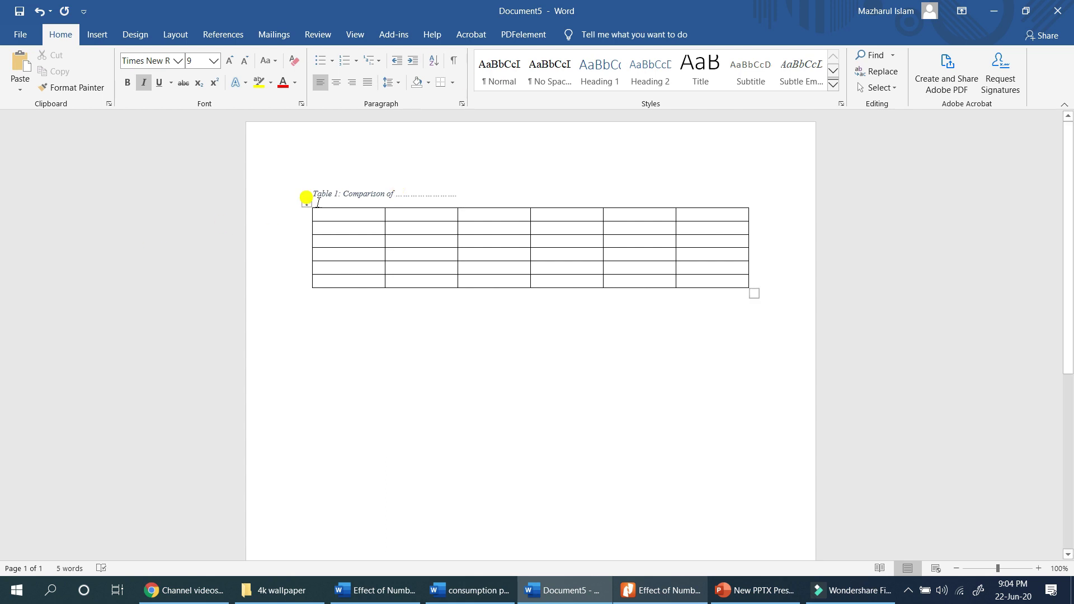
click(491, 330)
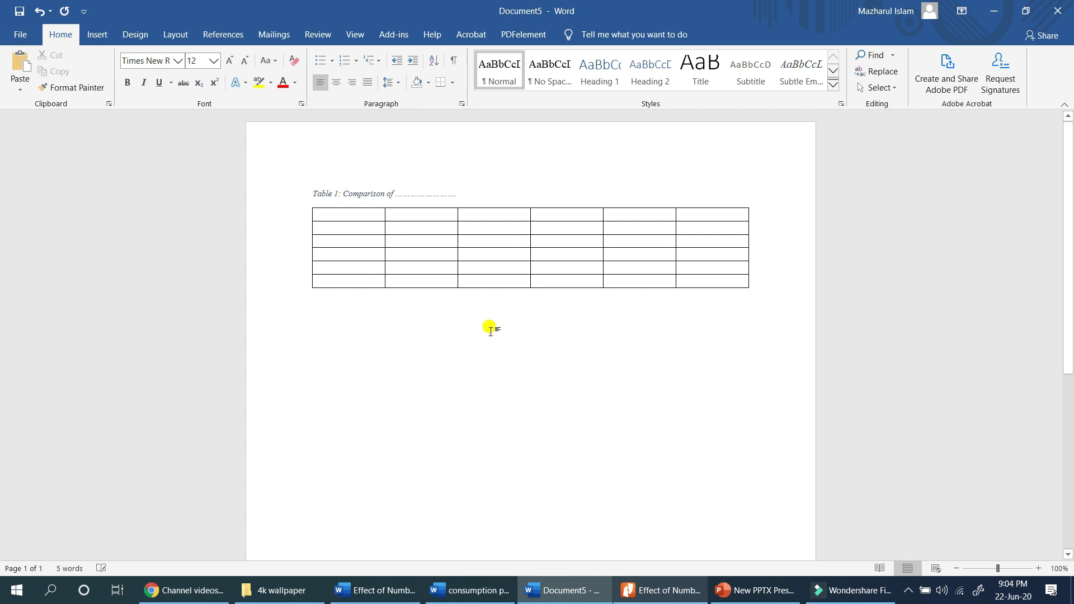
Step: Insert a second, 4x4 table below the first table
click(99, 36)
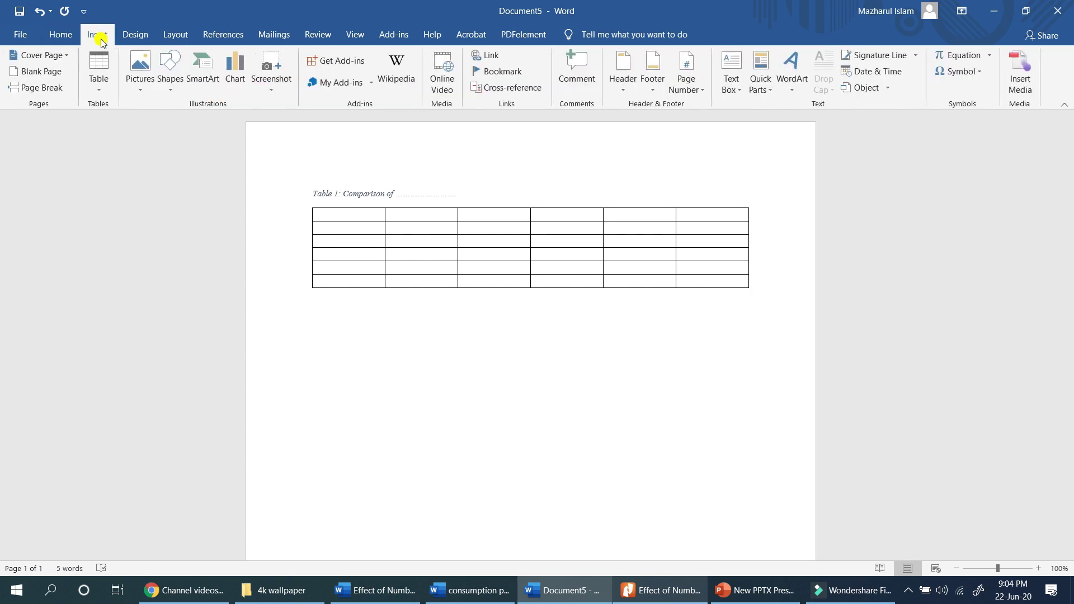
click(98, 71)
click(133, 162)
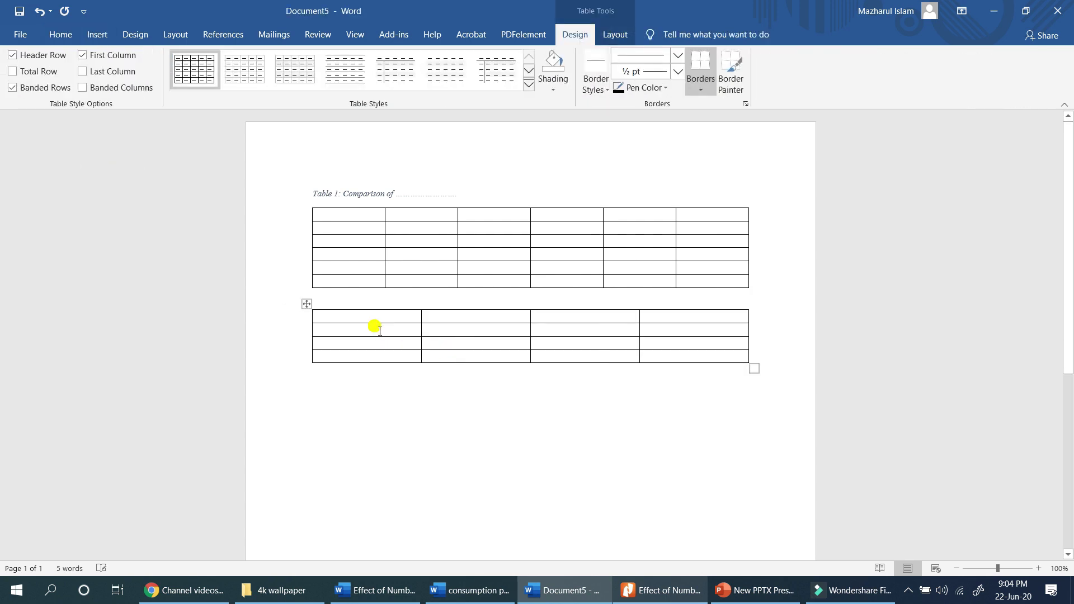
click(306, 304)
Step: Add a 'Table 2:' caption above the second table, then bring up the thesis PDF
right_click(311, 309)
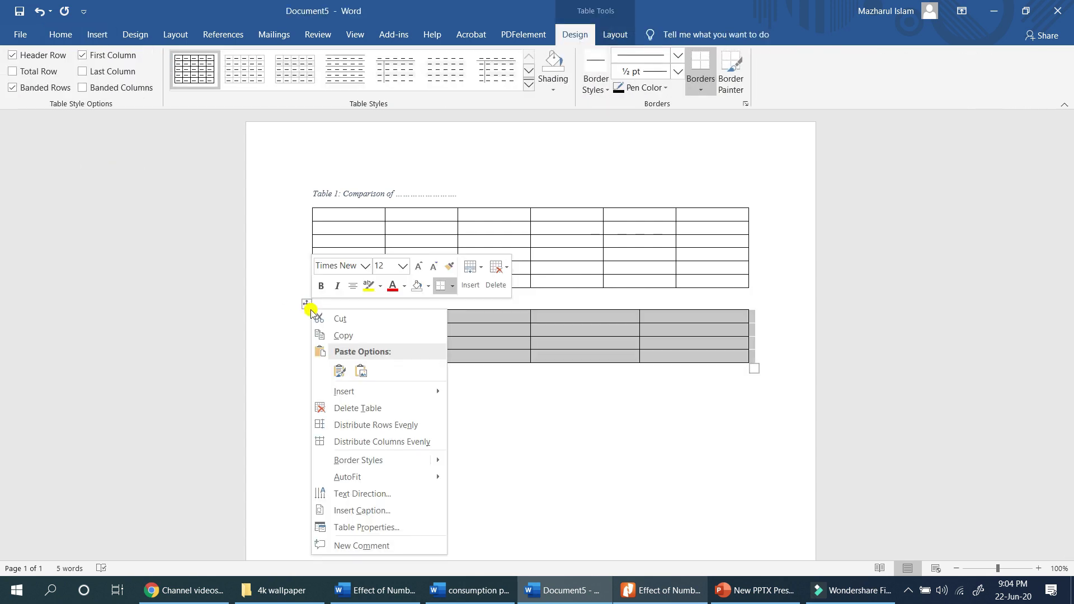
click(371, 511)
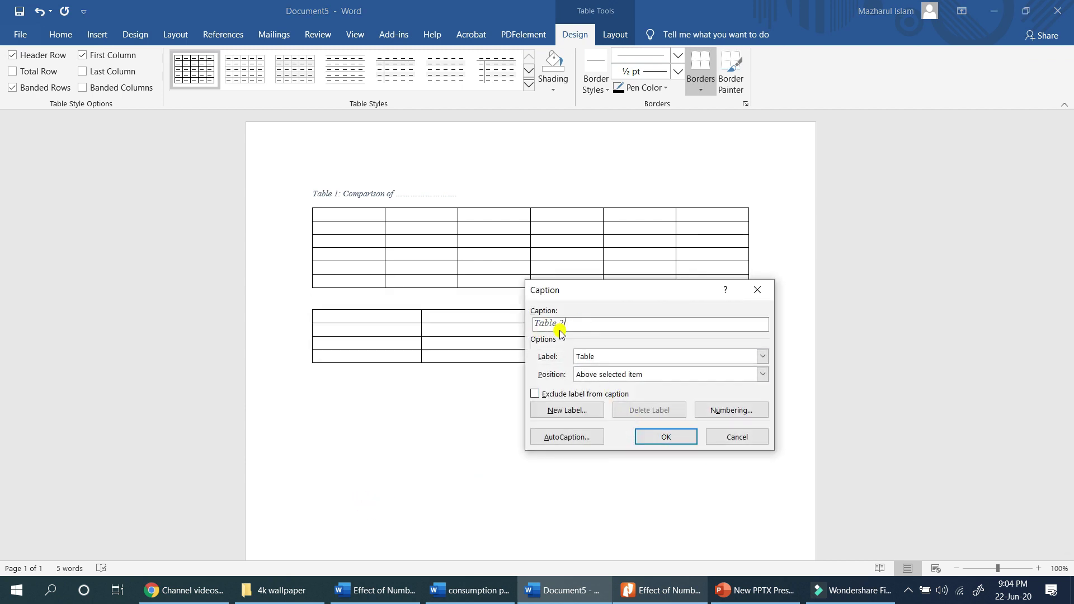
click(657, 438)
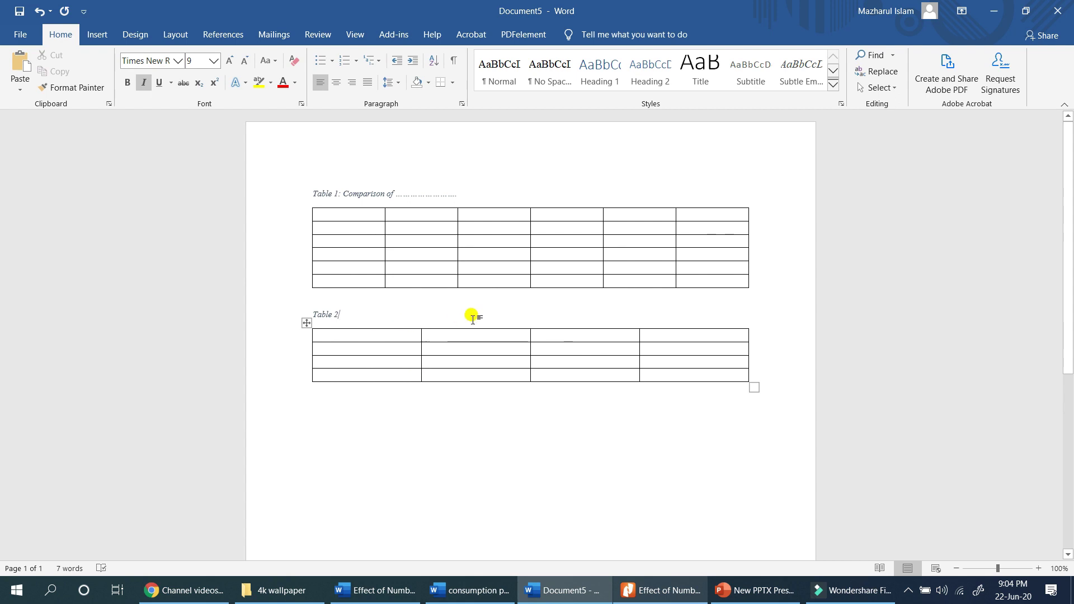
text(: isdhgosdhlksjg)
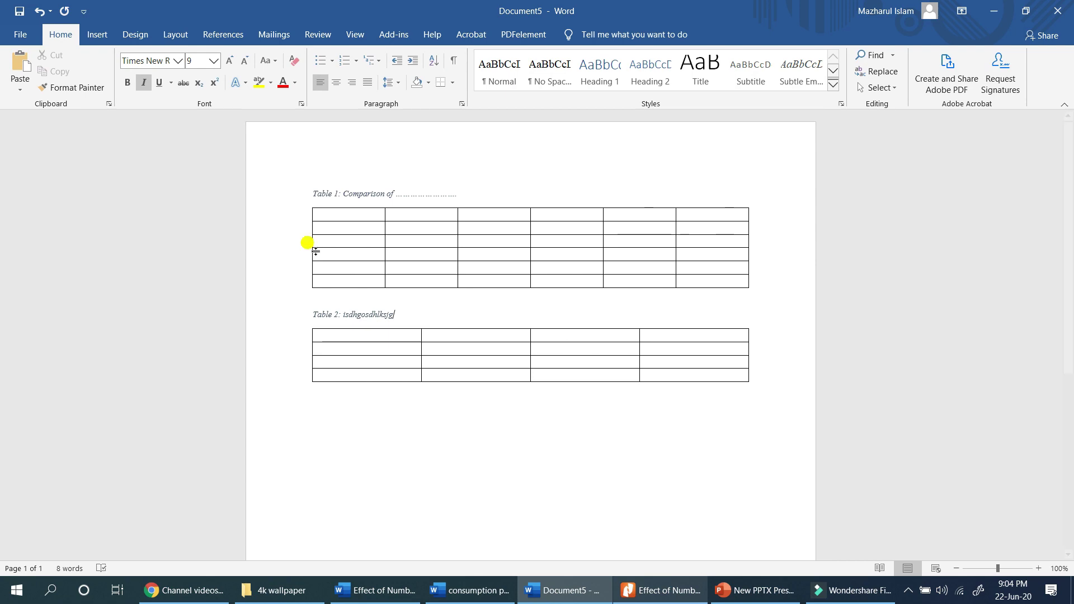
click(655, 597)
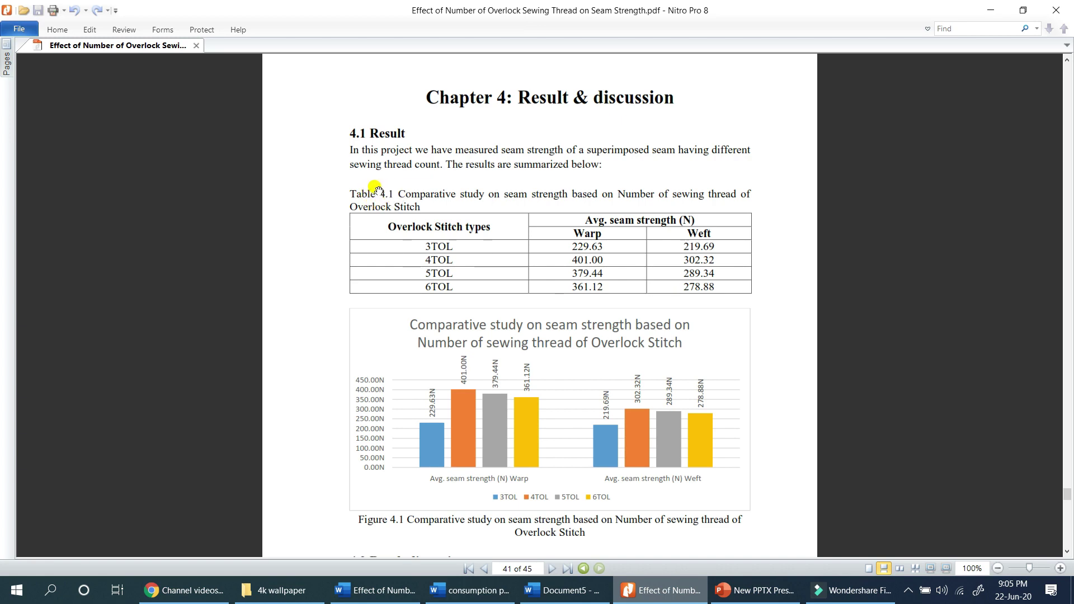
Step: Review Table 4.1 and Figure 4.1 on page 41 of the thesis PDF, then return to Document5
click(619, 590)
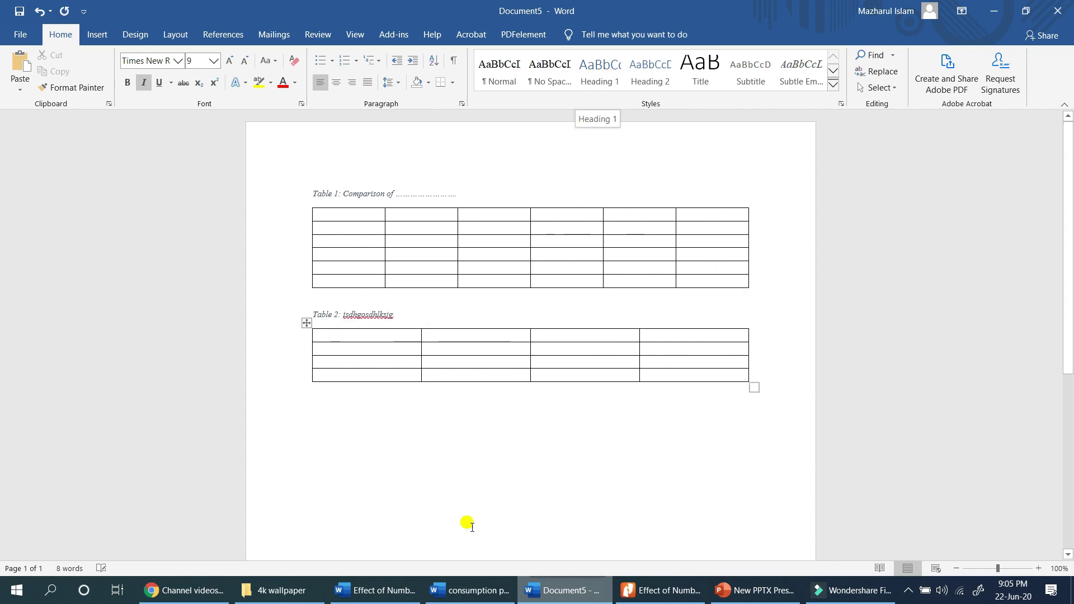
click(474, 596)
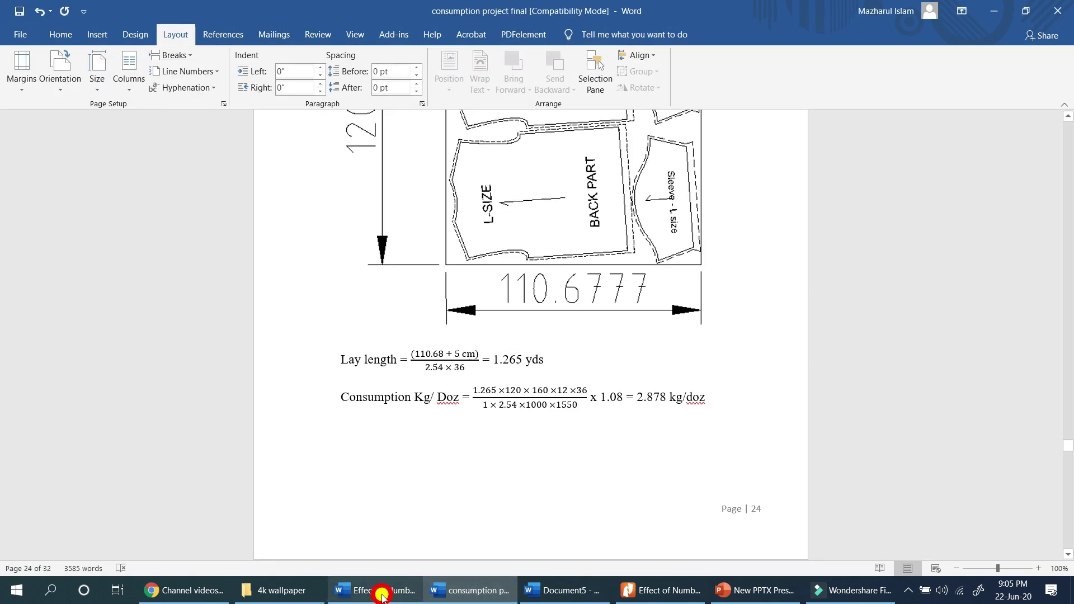
click(375, 590)
click(602, 71)
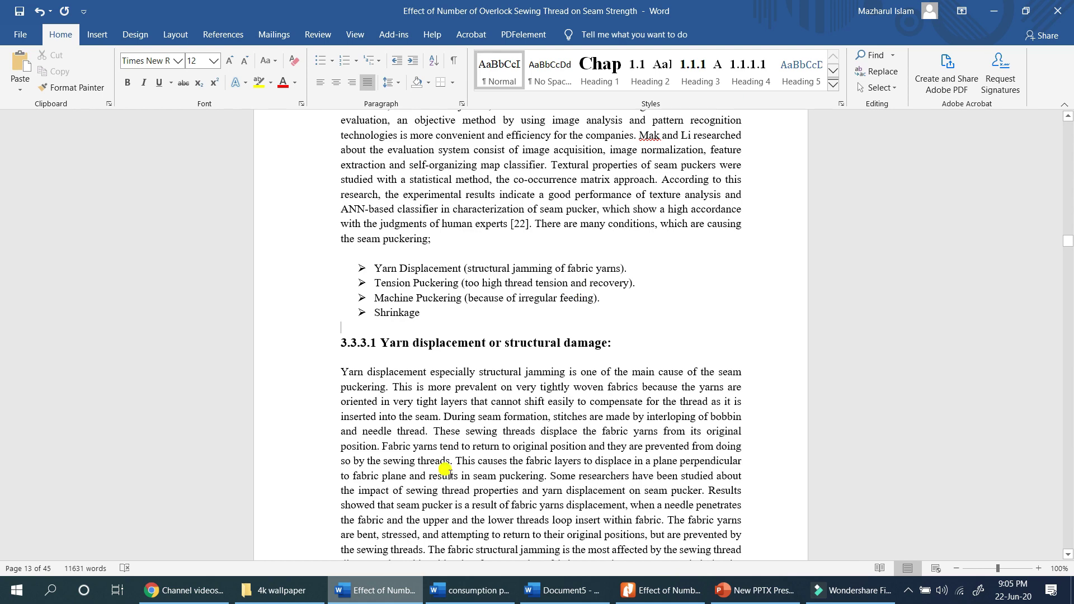
click(470, 590)
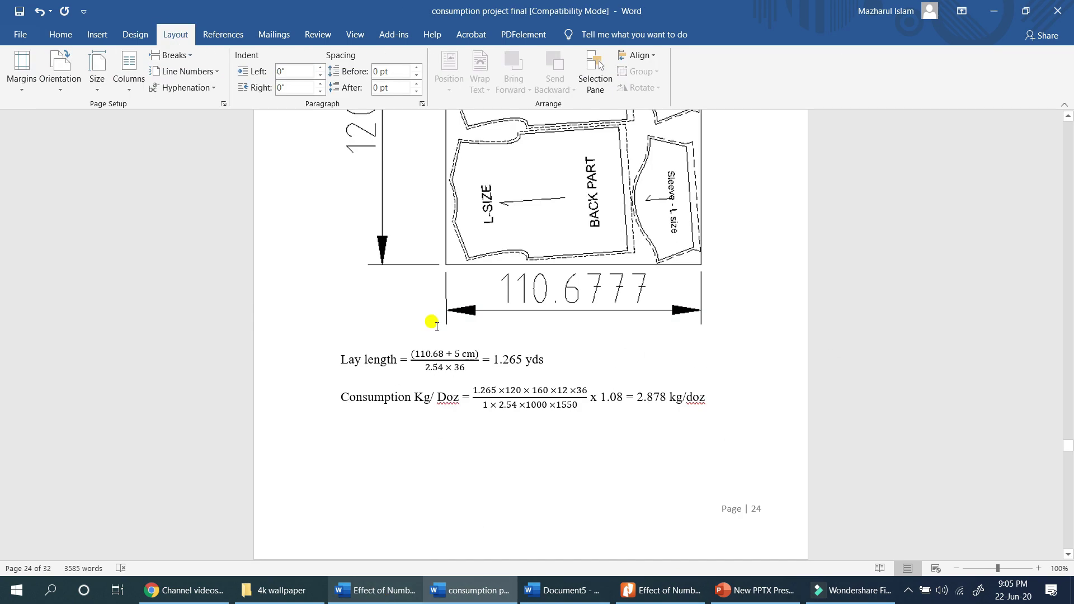
click(563, 596)
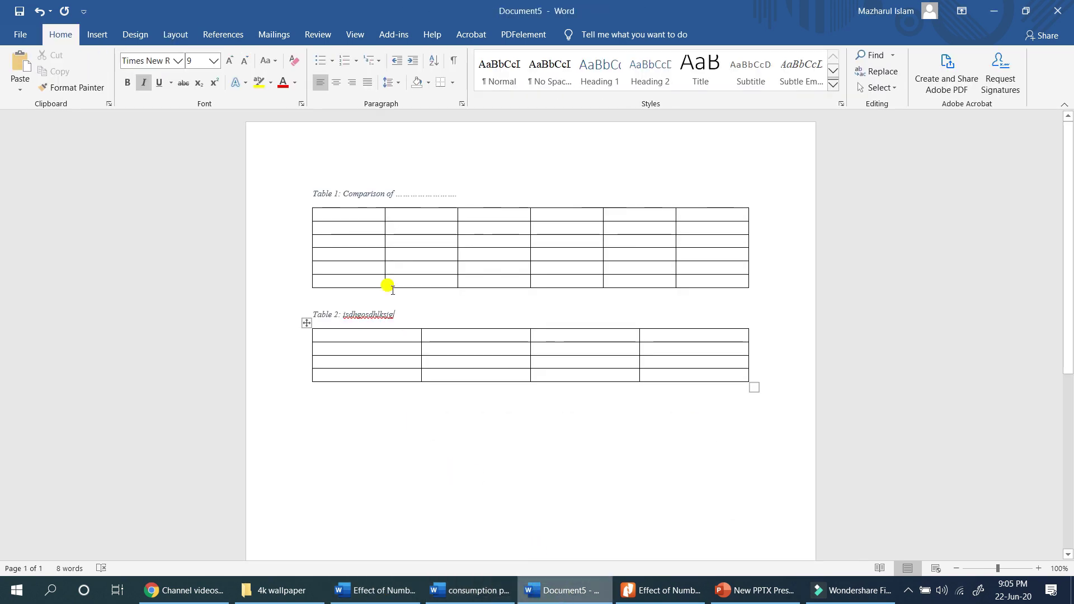
Step: Turn on chapter numbering for table captions using Heading 1 and a period separator
click(339, 213)
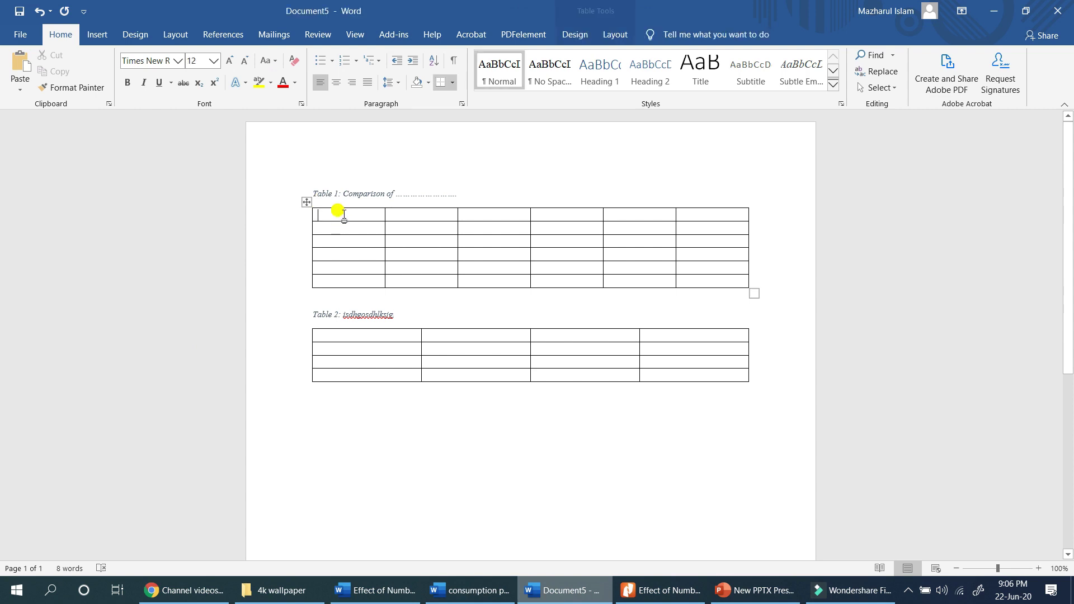
click(306, 201)
right_click(305, 201)
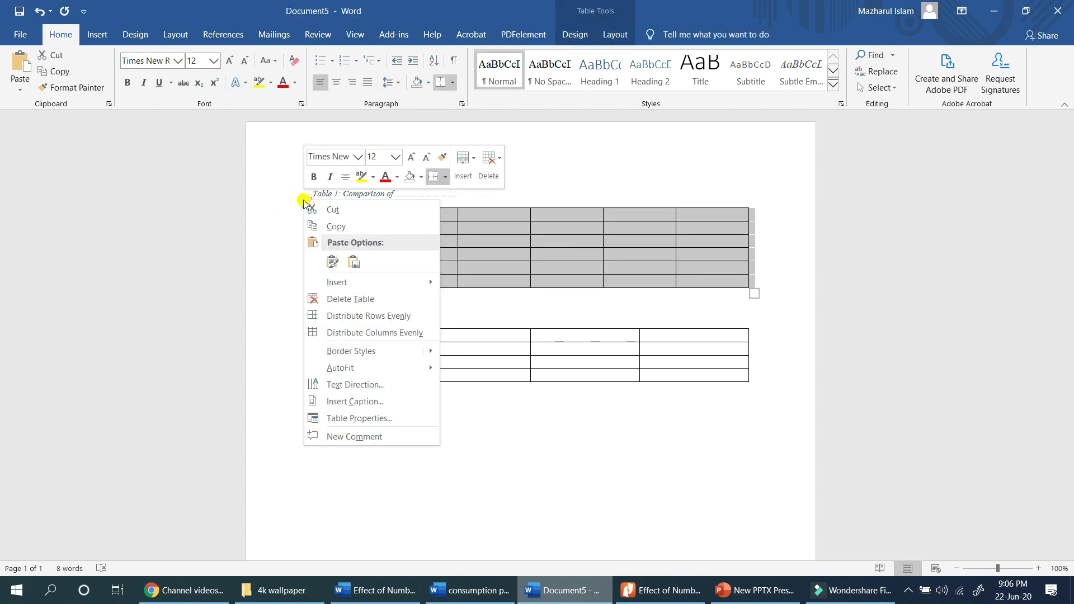
click(364, 402)
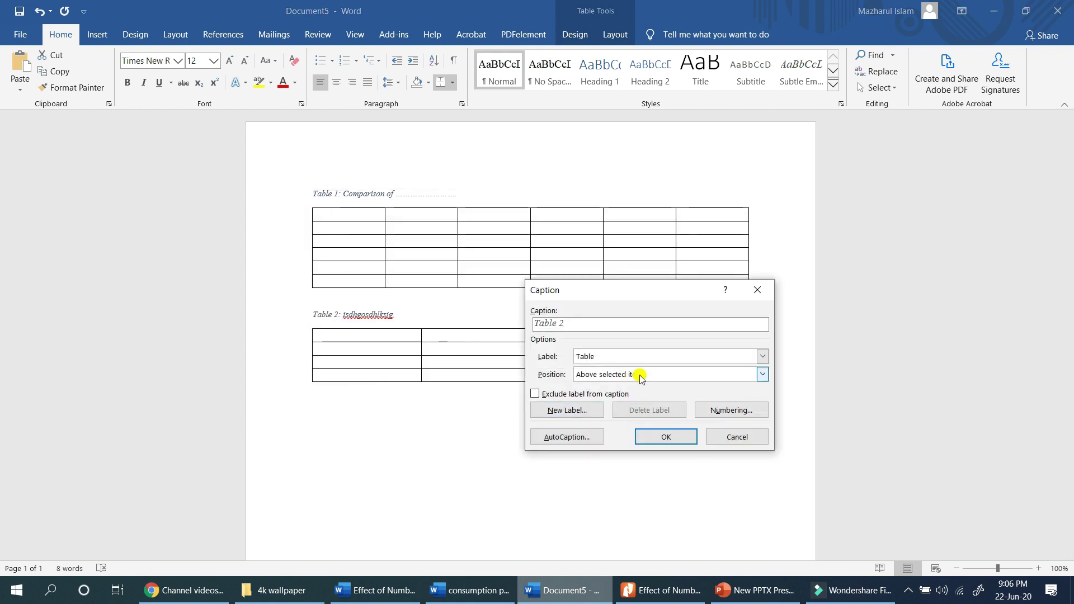
click(731, 410)
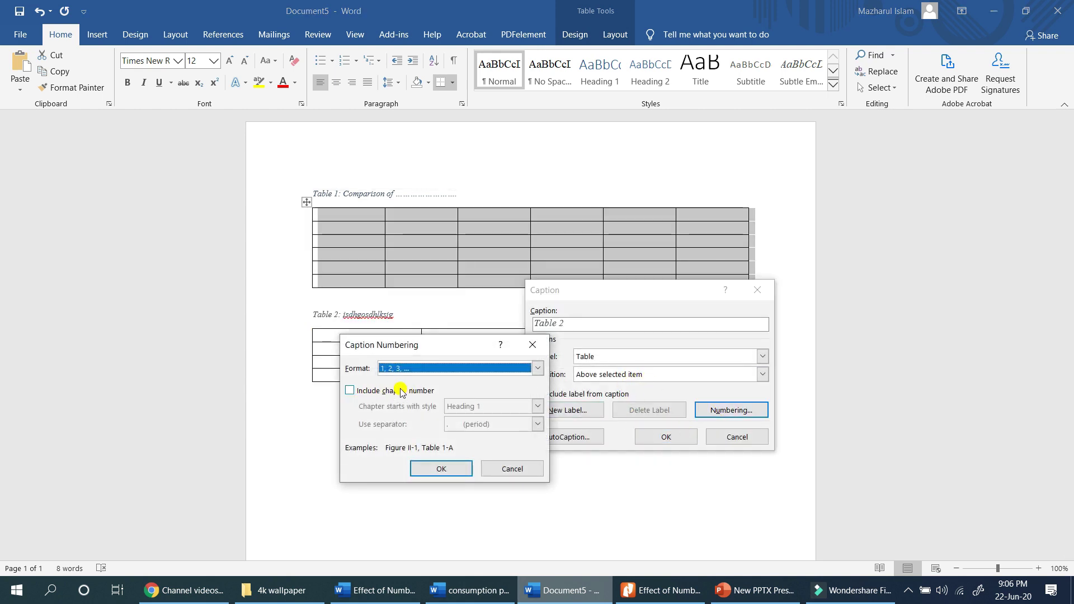
click(418, 391)
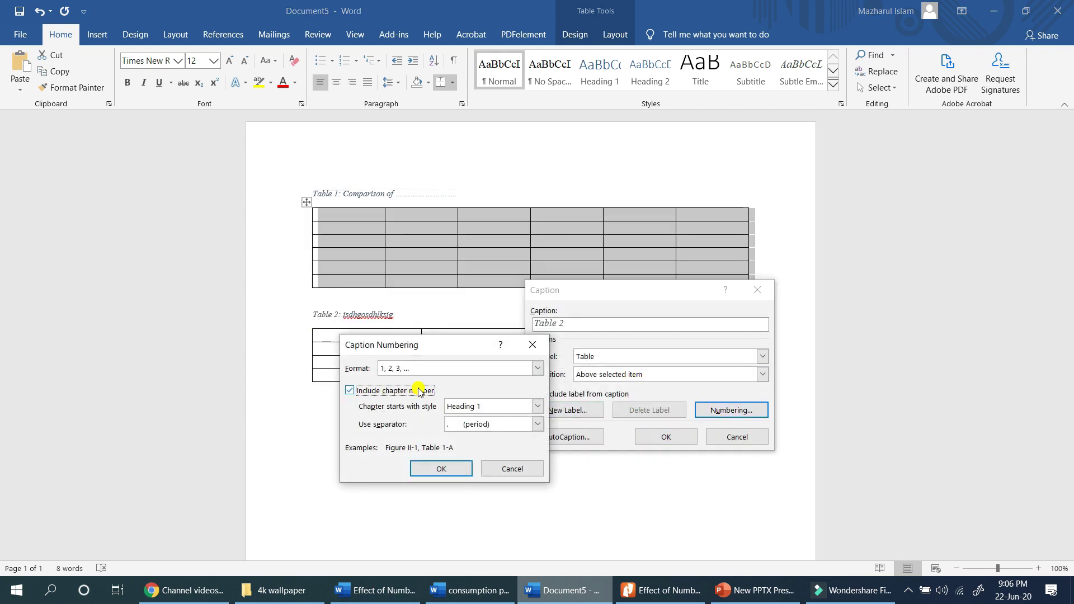
click(490, 406)
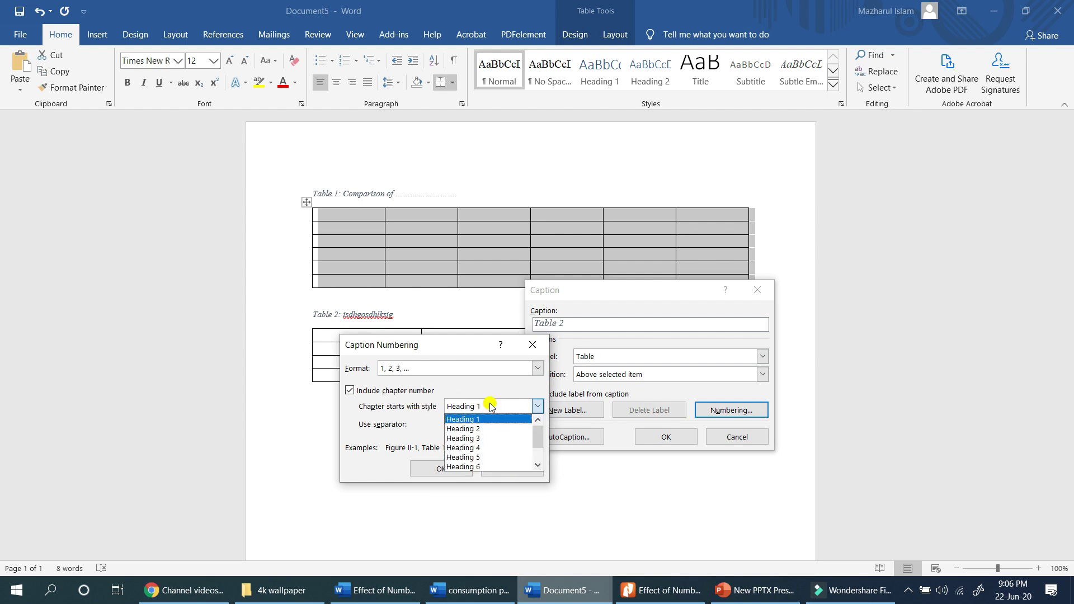
click(491, 406)
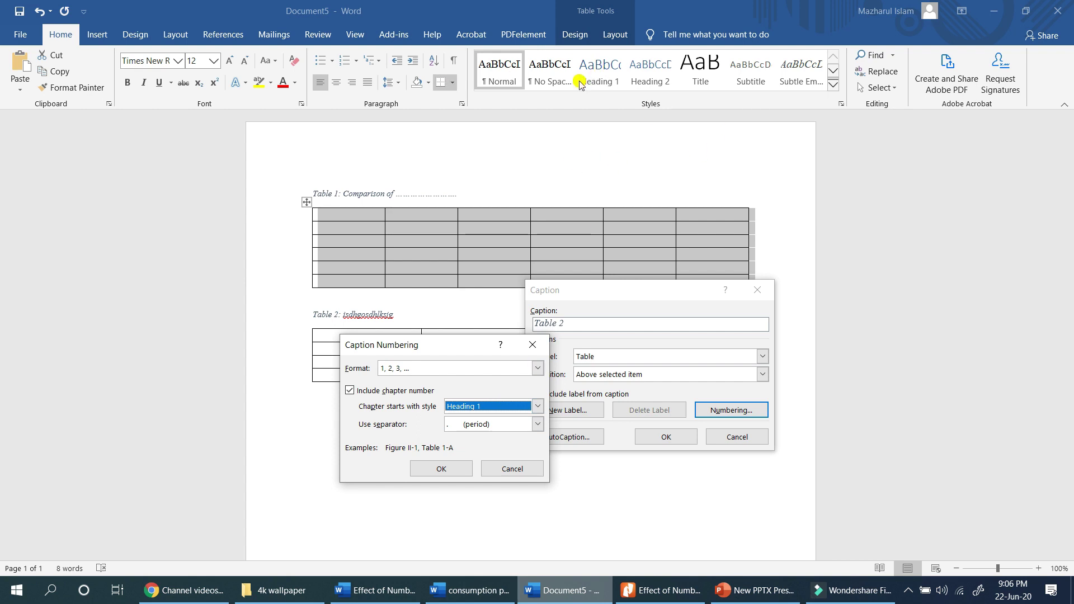
click(471, 425)
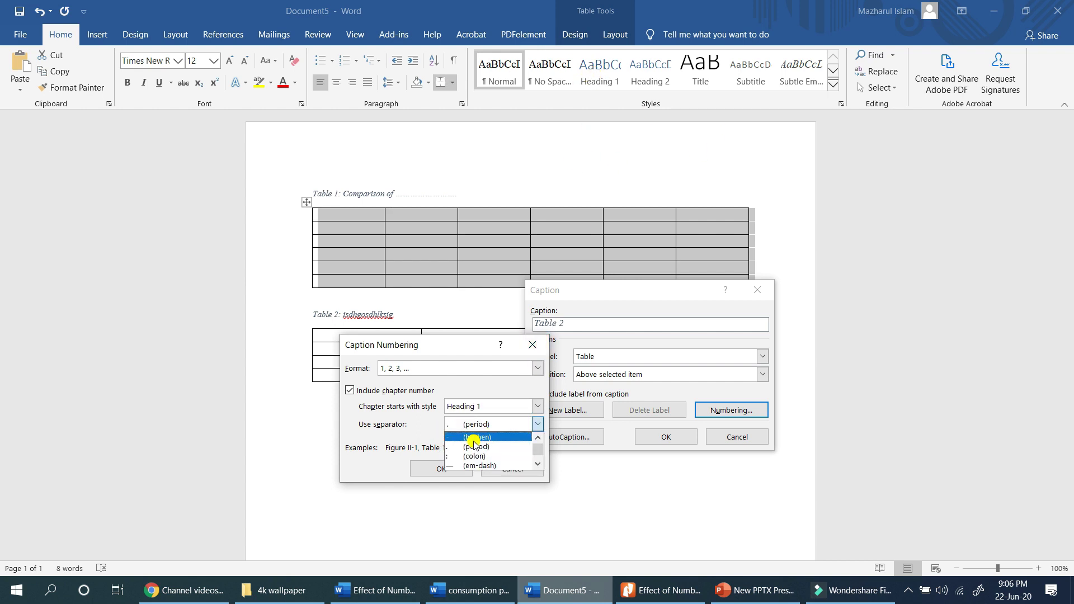
click(478, 446)
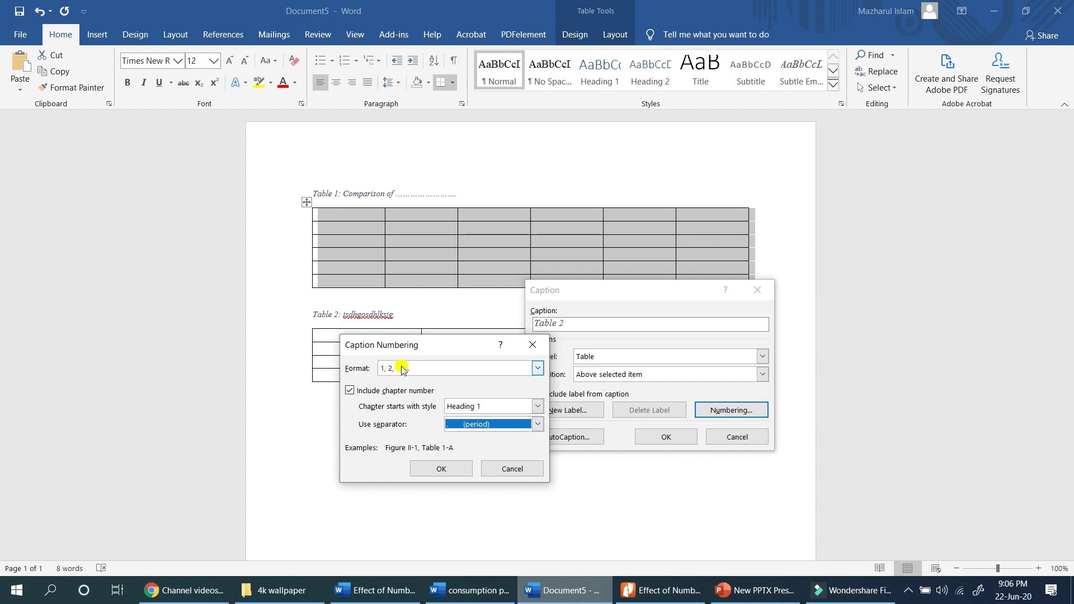
click(461, 469)
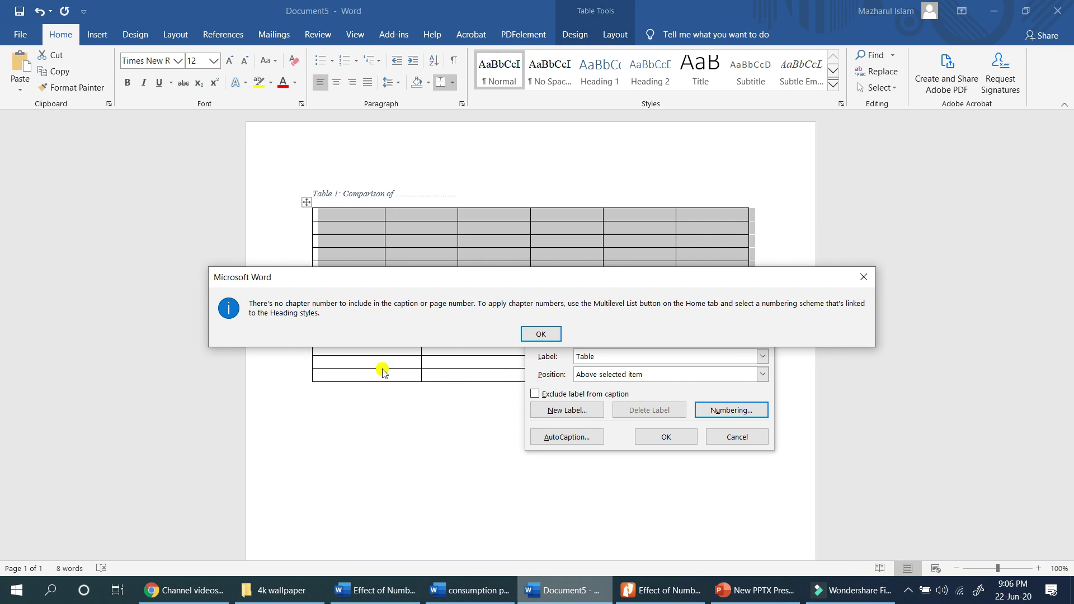
Step: Dismiss the missing-chapter warning and close the Caption dialog without inserting a caption
click(540, 335)
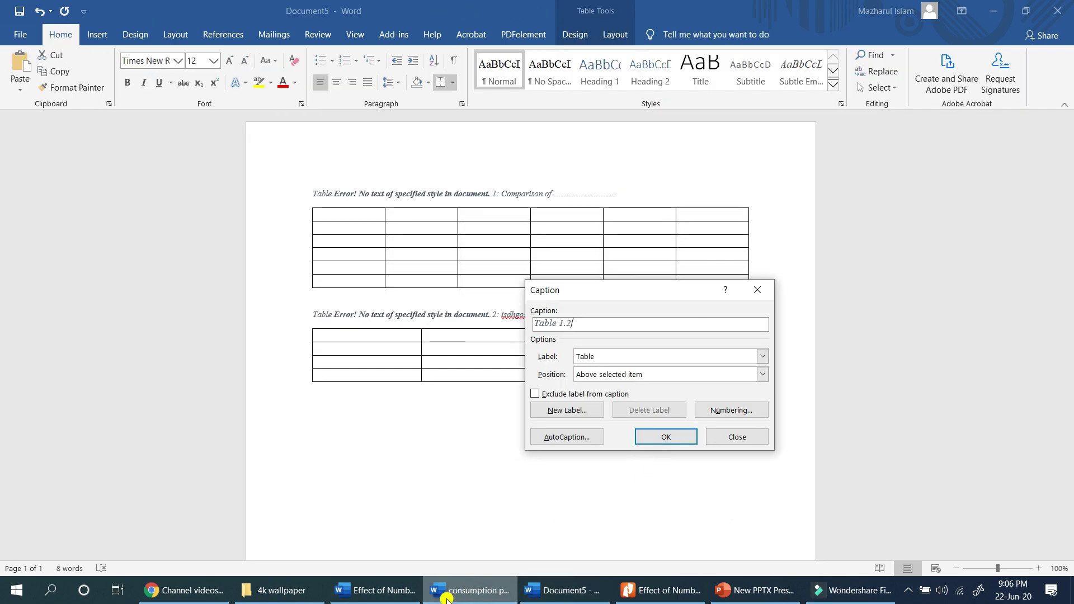
click(736, 437)
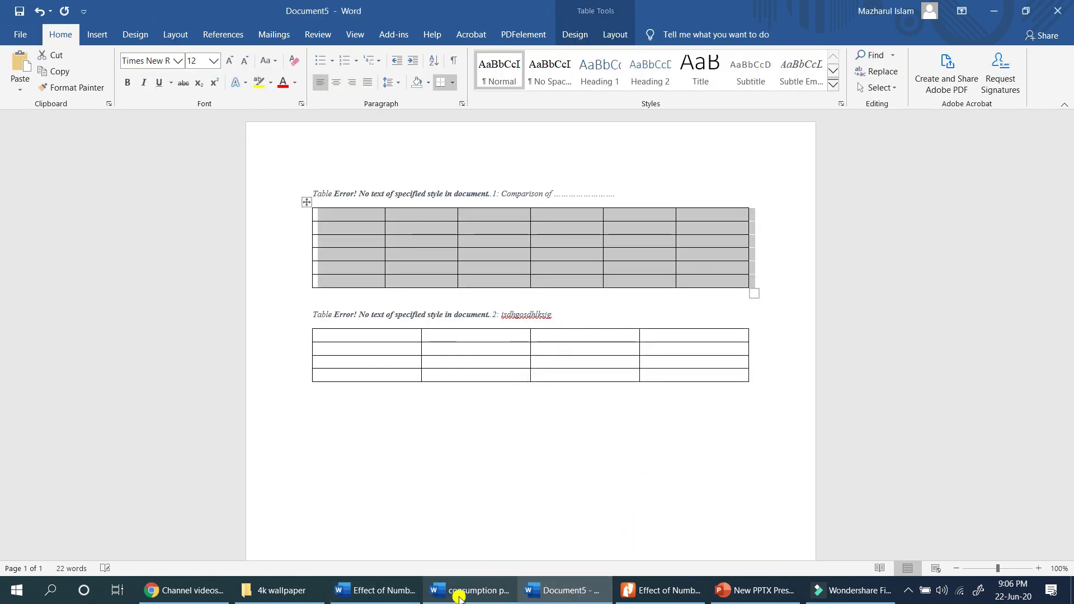
click(457, 594)
Step: In the thesis, add a blank line below Table 4.1 and insert an empty 5x5 table there
click(378, 591)
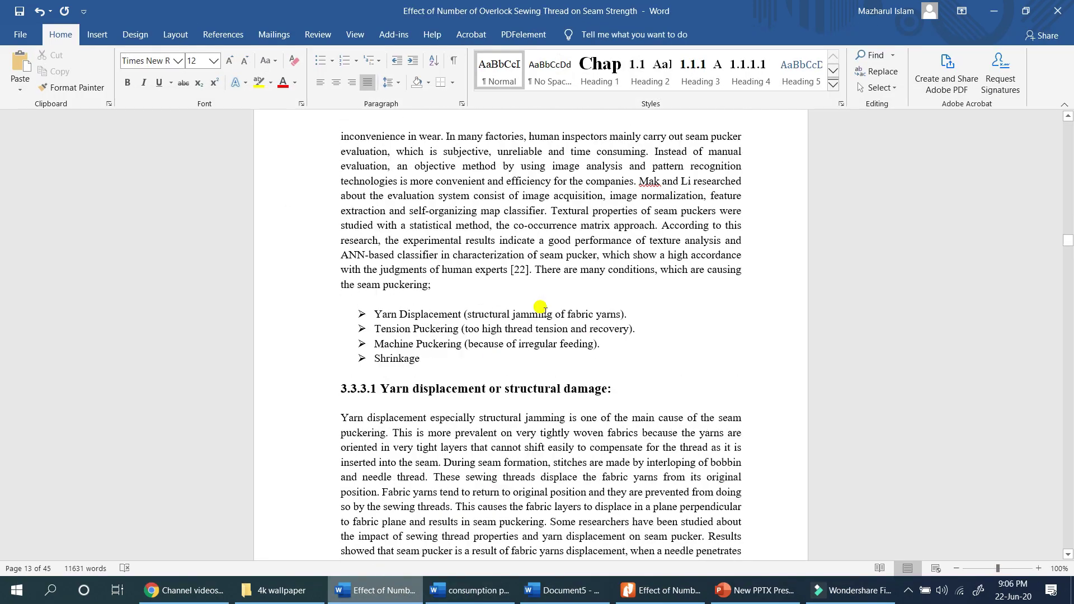
scroll(546, 292, down, 1)
drag(1067, 243, 1067, 518)
scroll(626, 343, up, 12)
scroll(660, 301, up, 15)
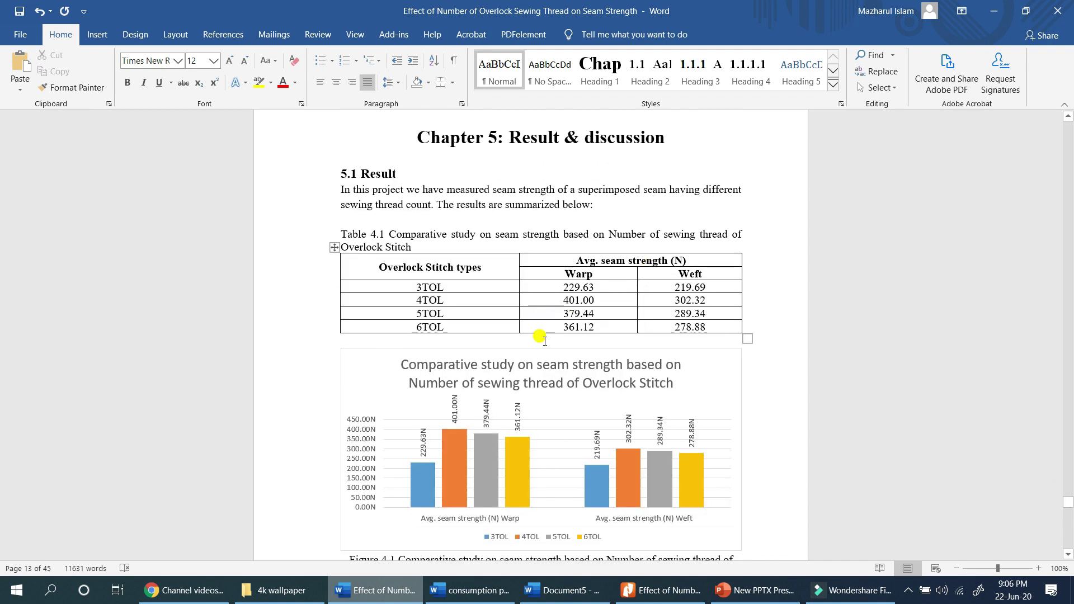
click(543, 342)
key(Return)
key(Return)
key(Return)
key(Return)
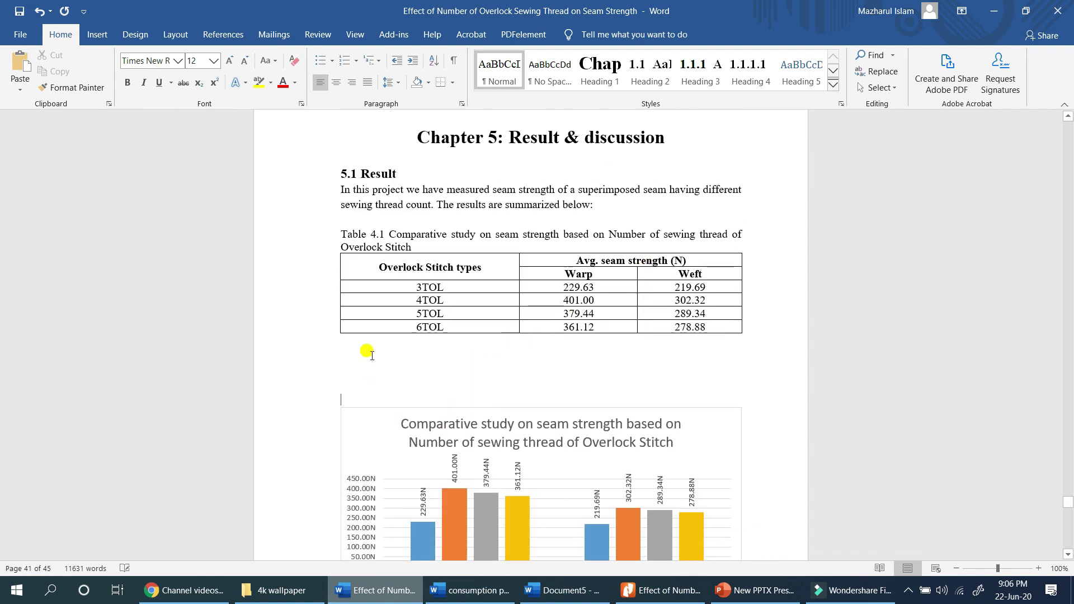
click(98, 35)
click(98, 71)
click(146, 171)
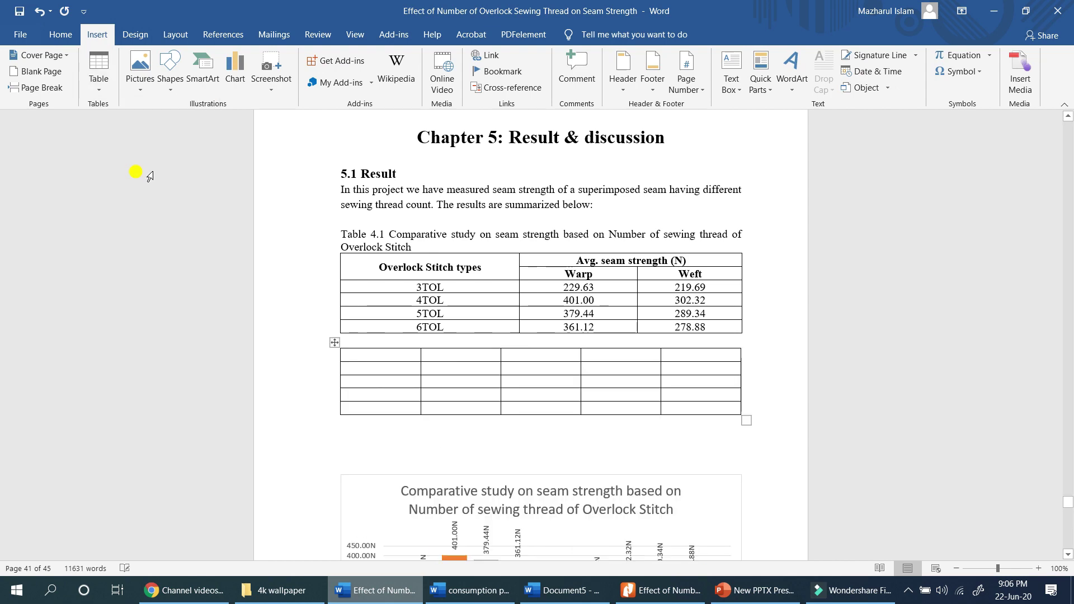
Step: Caption the new table 'Table 5.2' with chapter numbering, renumbering Table 4.1 to 5.1
click(334, 341)
right_click(334, 343)
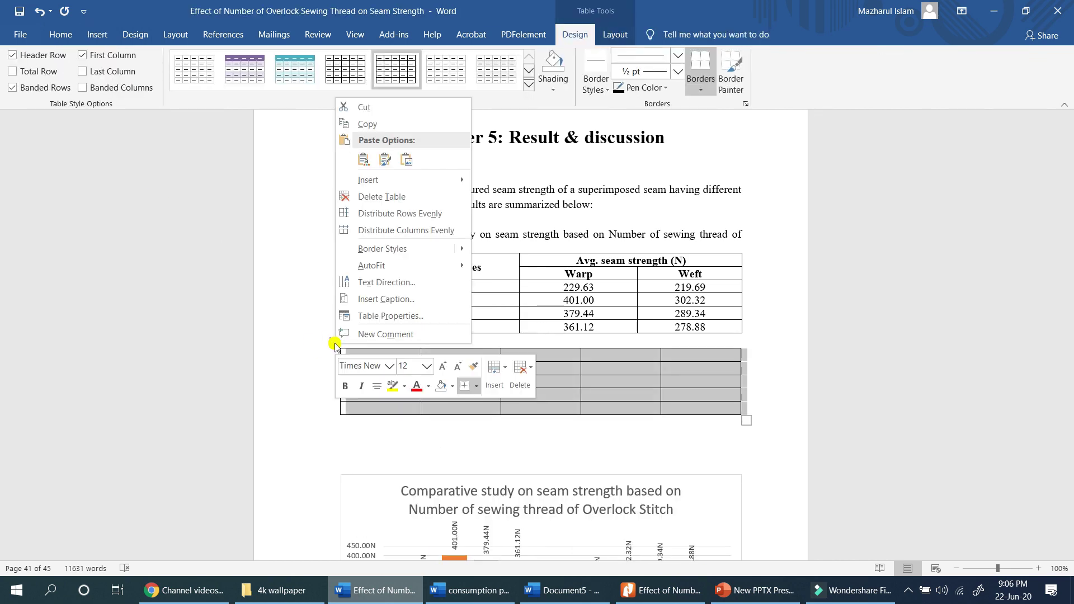
click(386, 299)
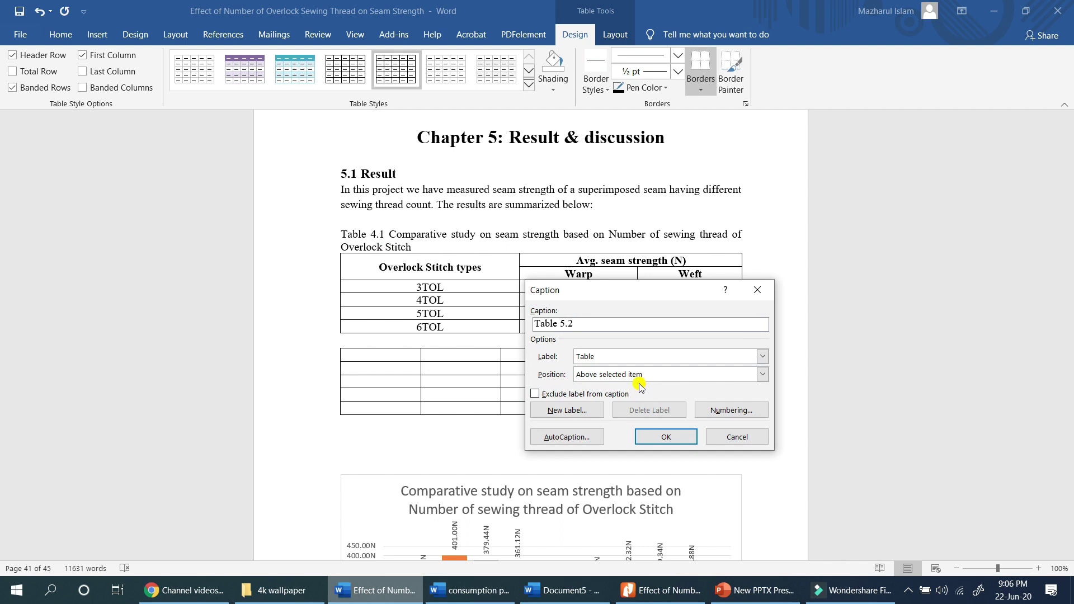
click(727, 411)
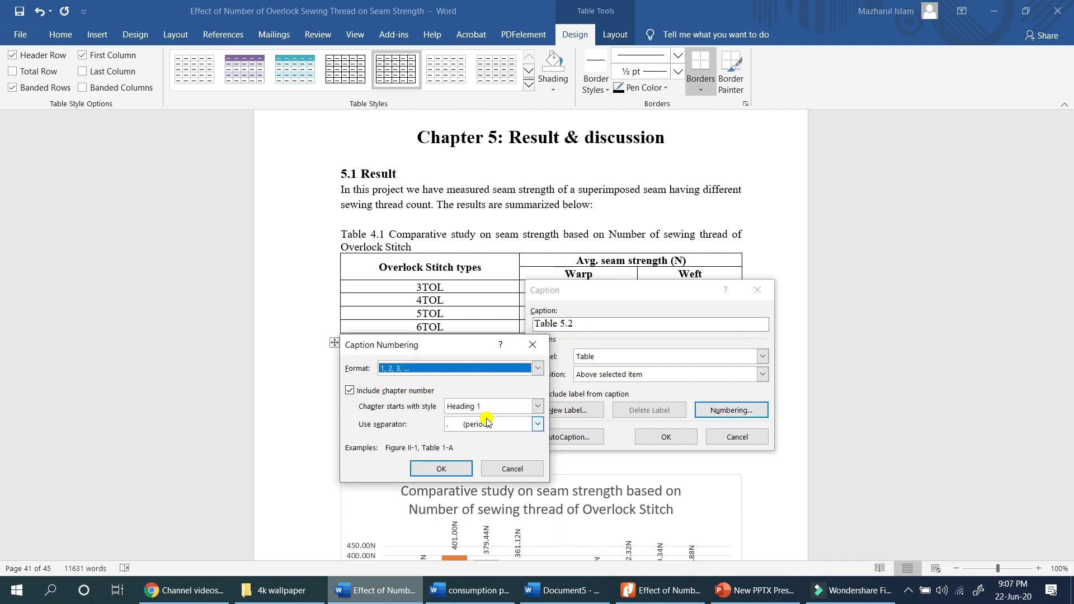
click(441, 469)
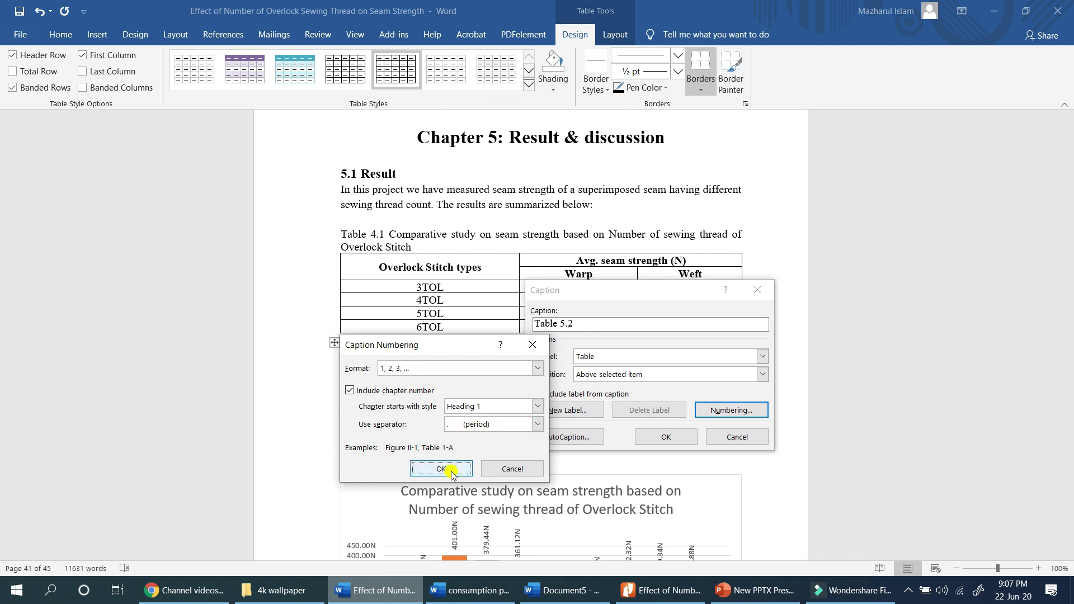
click(666, 436)
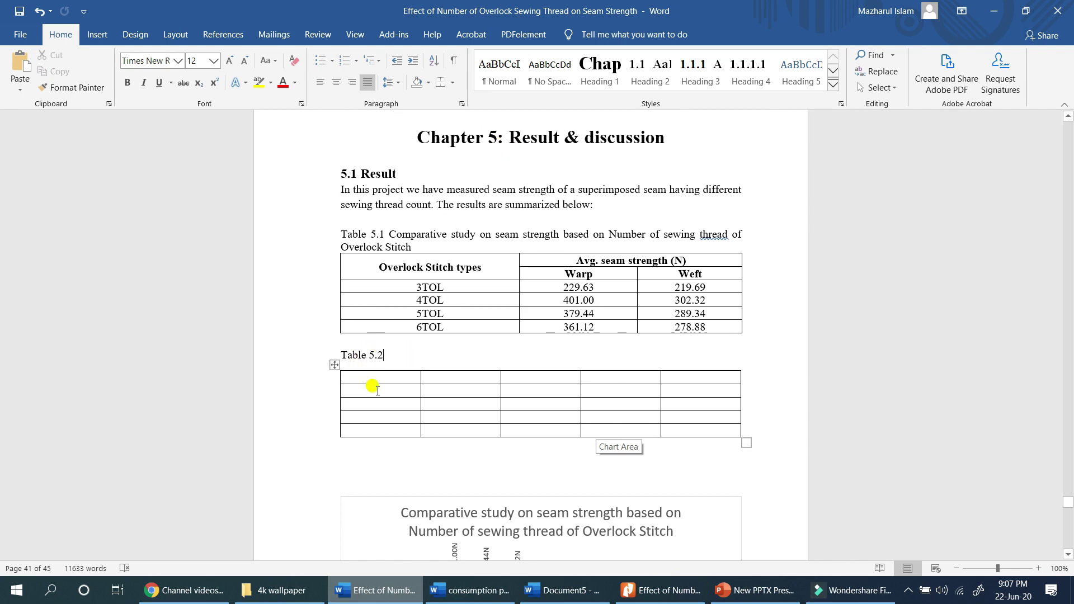
scroll(473, 399, down, 3)
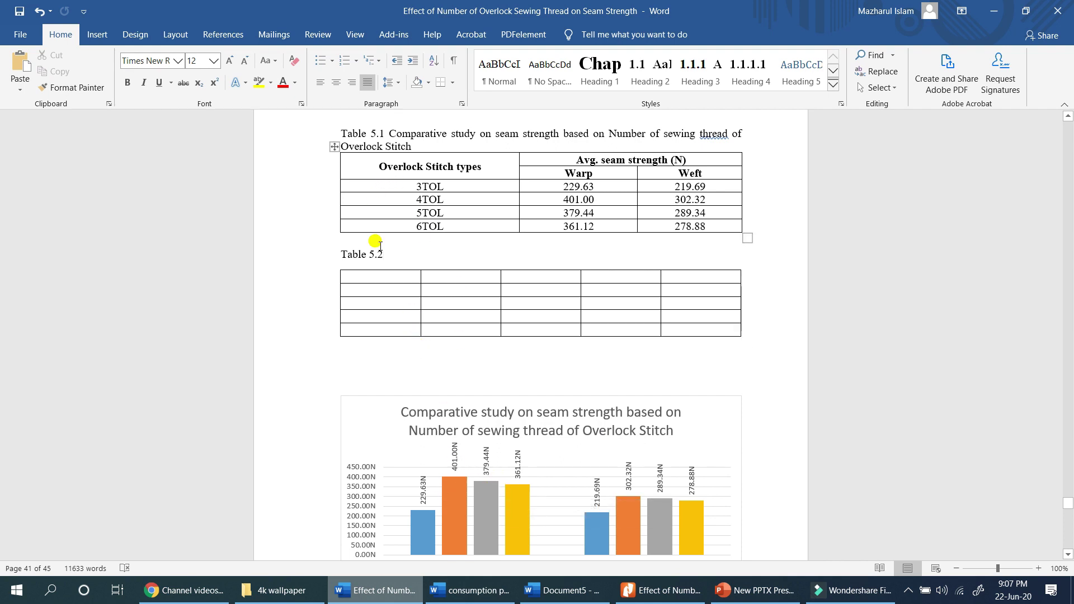
scroll(377, 462, down, 5)
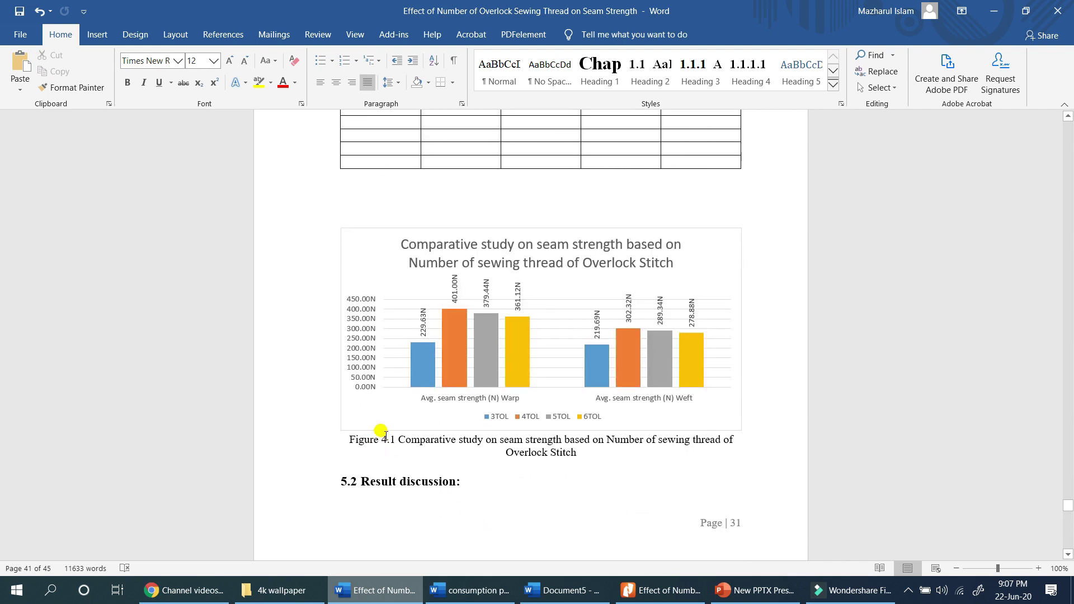
scroll(488, 380, up, 4)
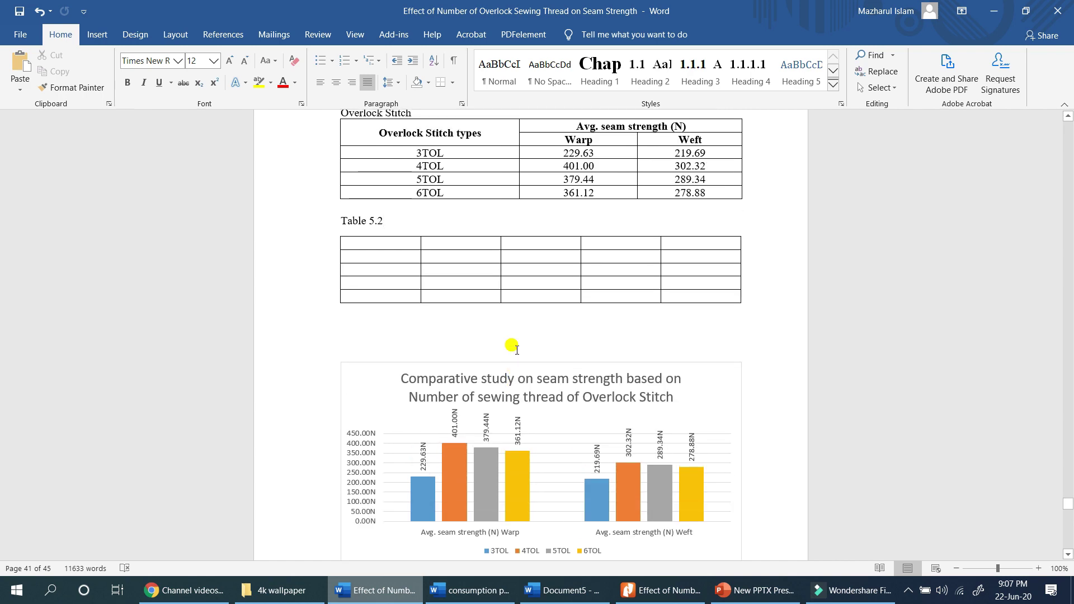
scroll(512, 347, up, 6)
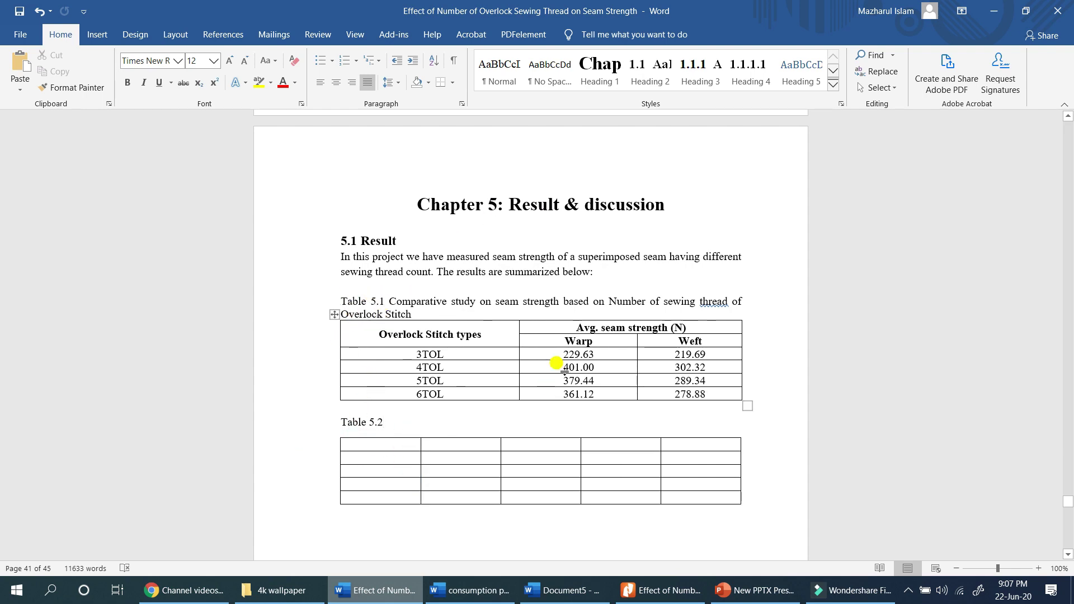
scroll(441, 360, down, 8)
scroll(490, 408, up, 10)
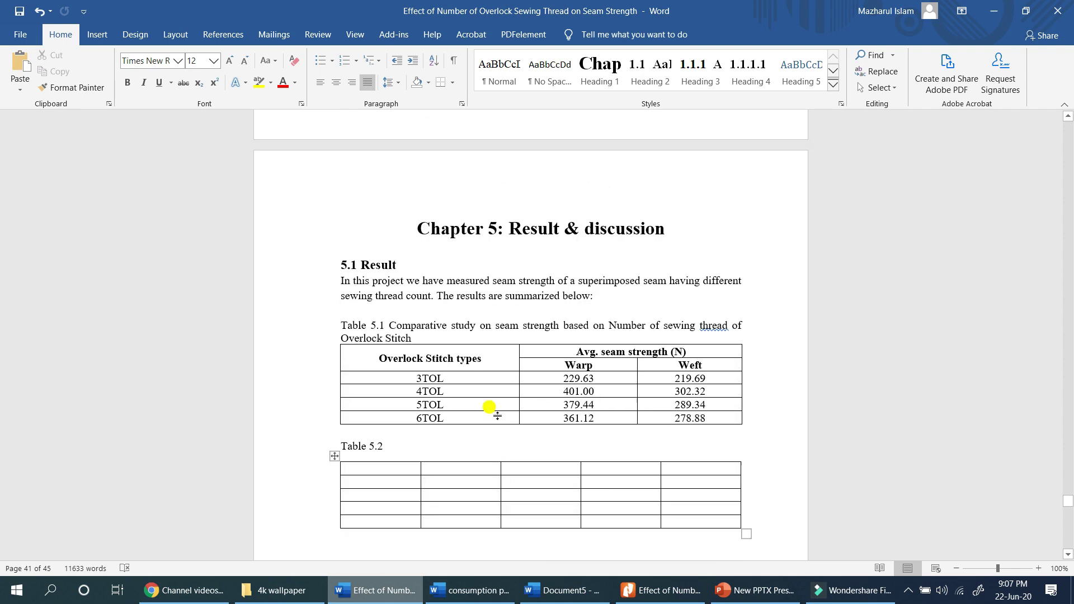
scroll(485, 334, down, 1)
scroll(484, 334, down, 11)
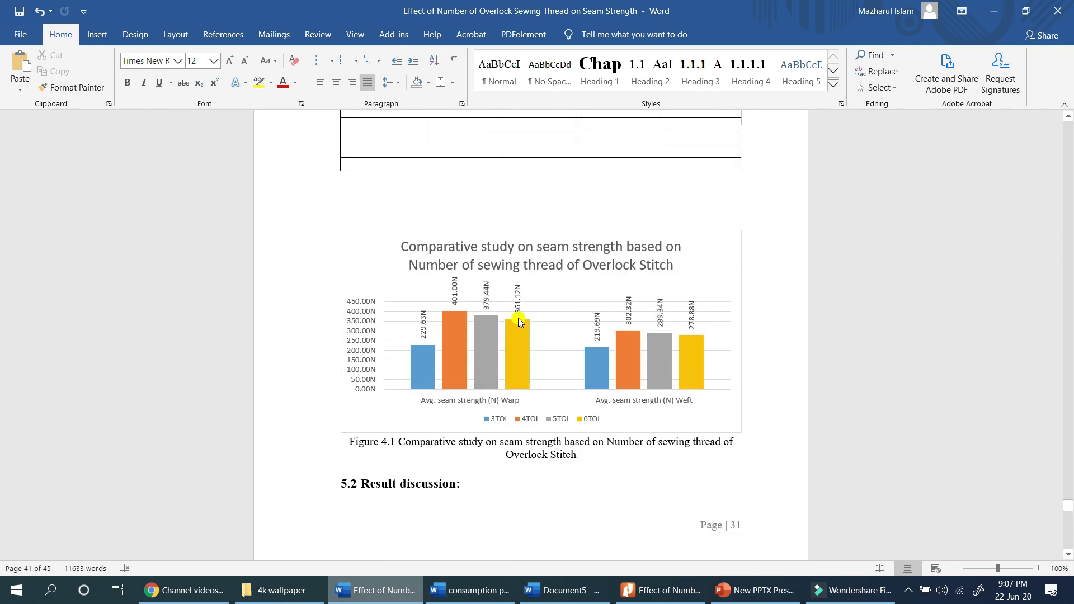
Step: Update the chart's caption field so Figure 4.1 becomes Figure 5.1
click(388, 442)
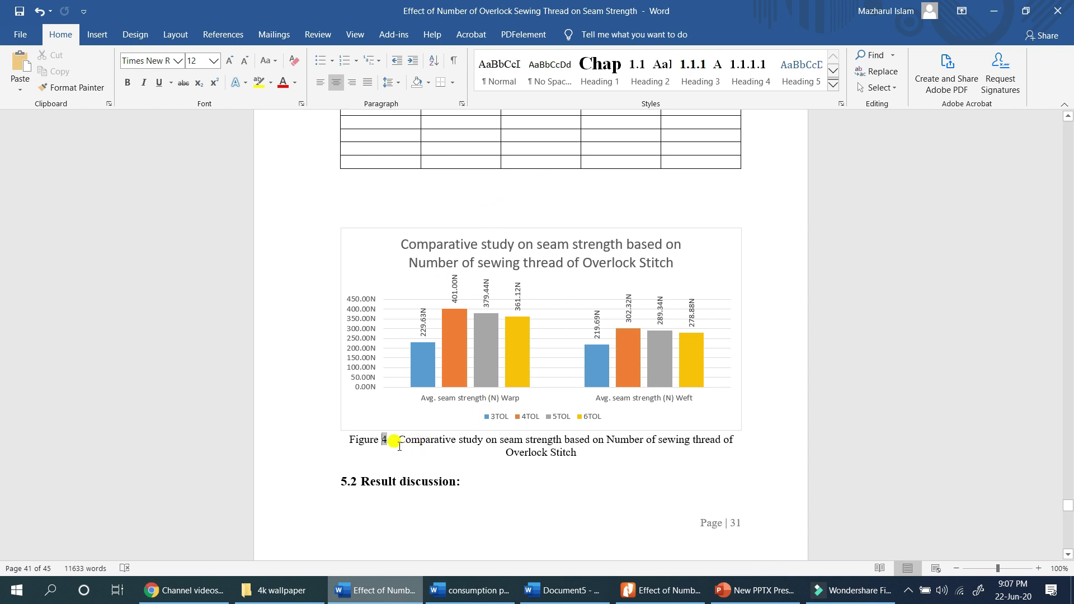
right_click(381, 442)
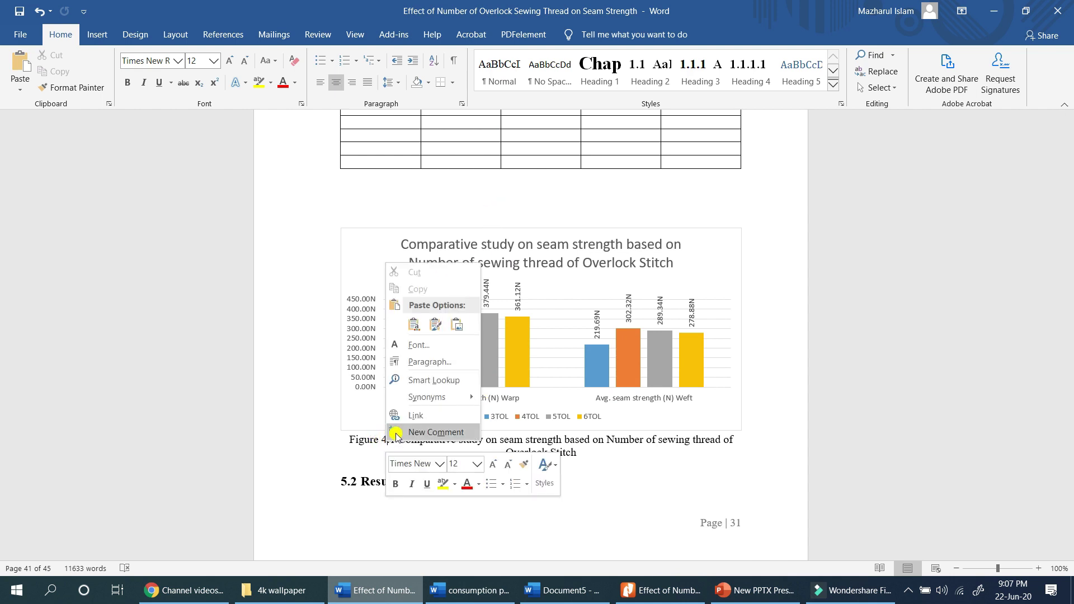
click(373, 443)
double_click(384, 441)
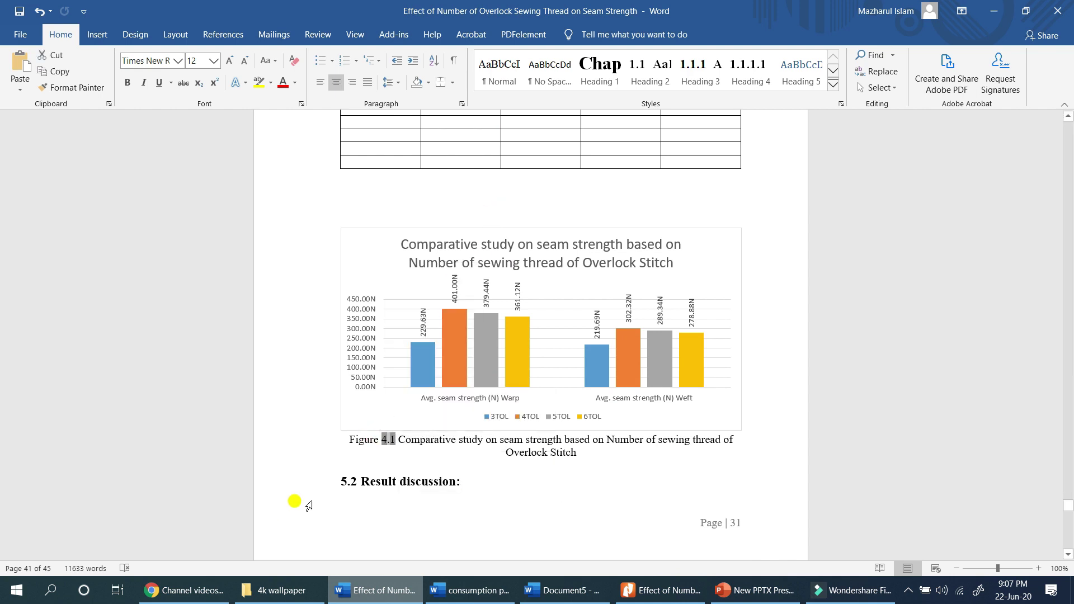
shift+click(392, 436)
right_click(390, 440)
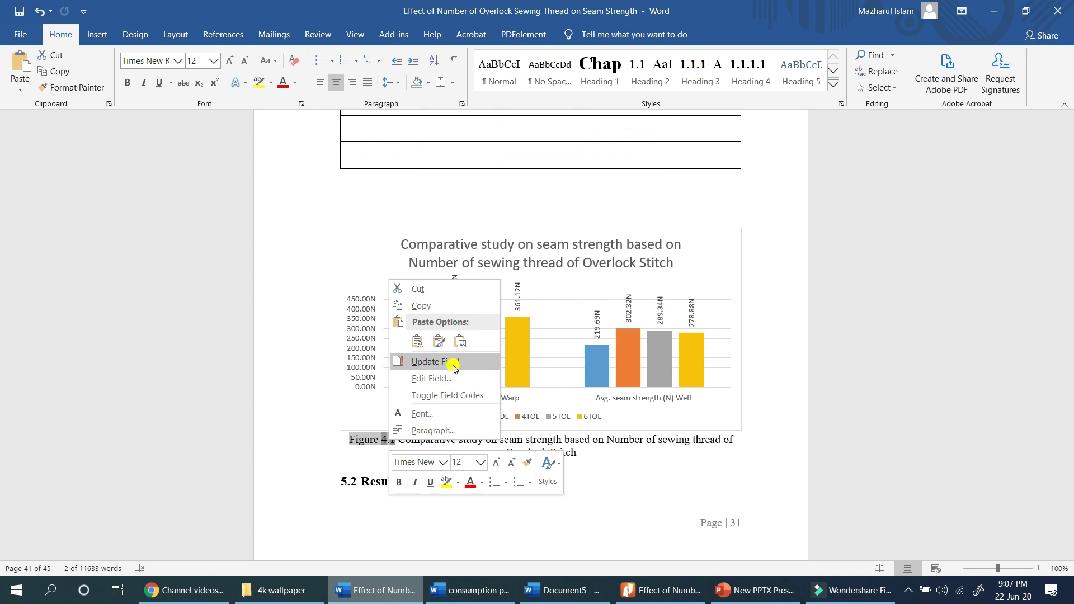
click(453, 364)
click(383, 442)
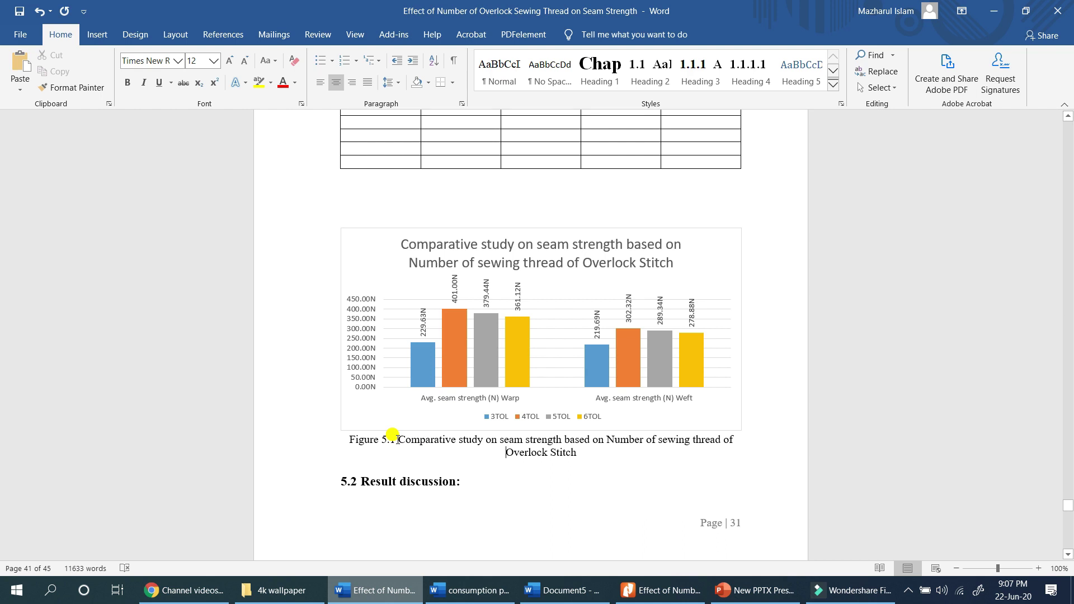
scroll(441, 396, up, 6)
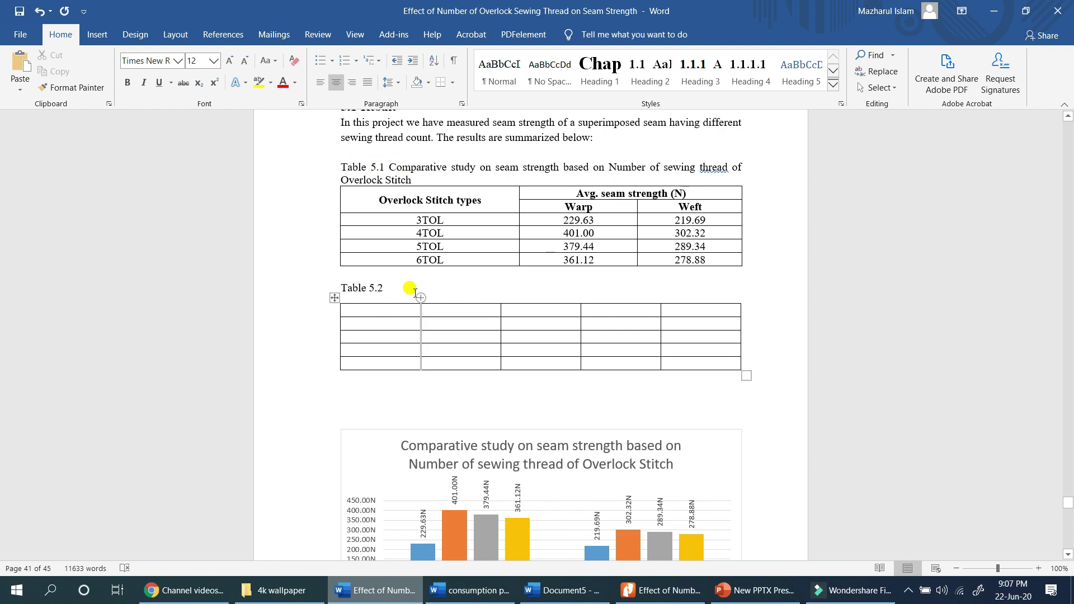
Step: Insert a 5x4 table below Table 5.2 and caption it Table 5.3
click(368, 394)
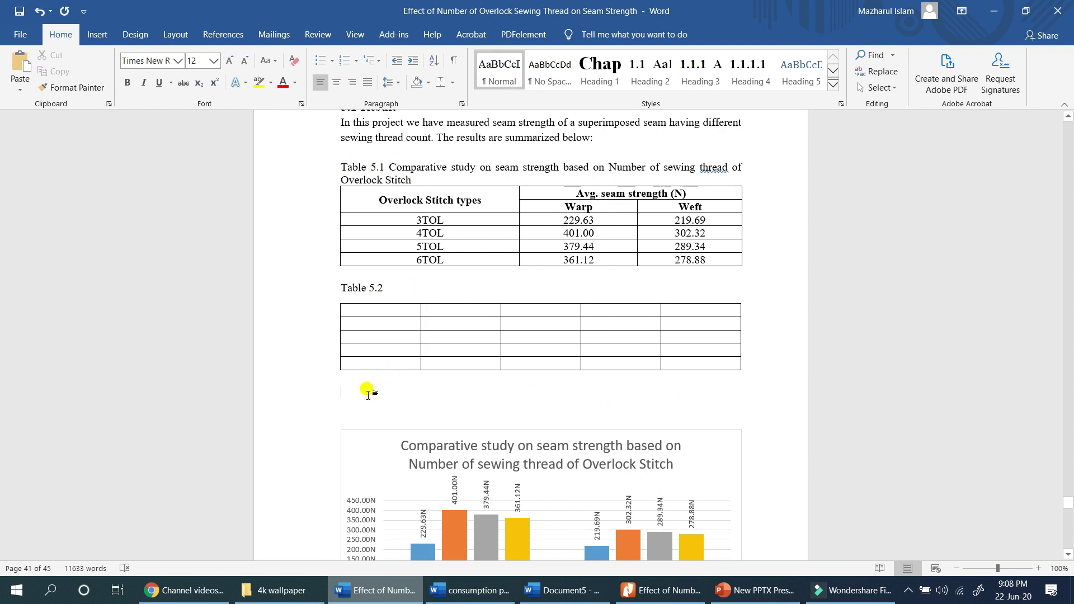
click(98, 34)
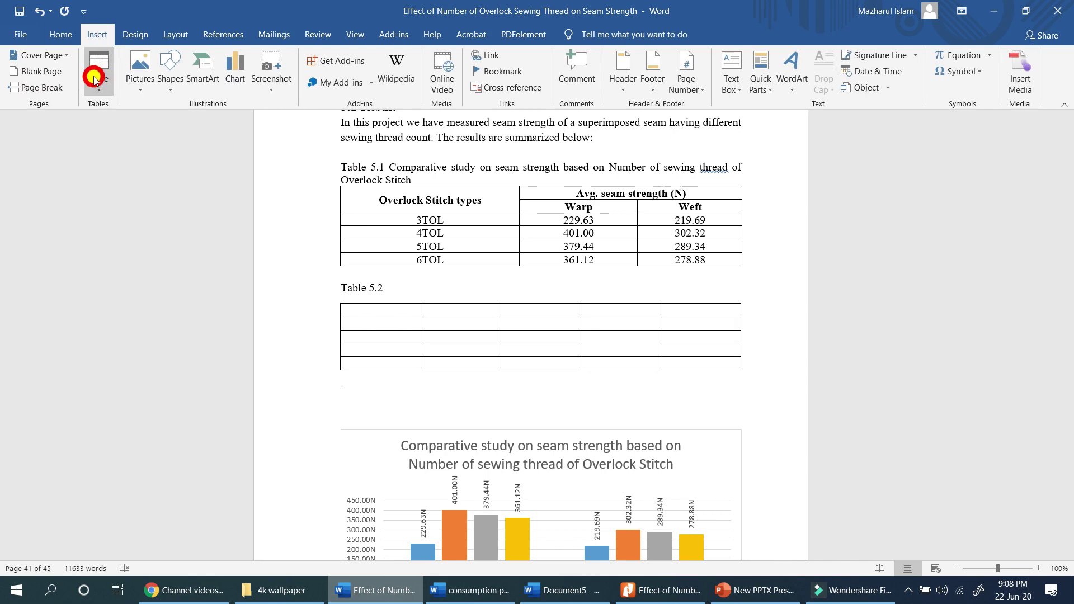
click(99, 73)
click(145, 158)
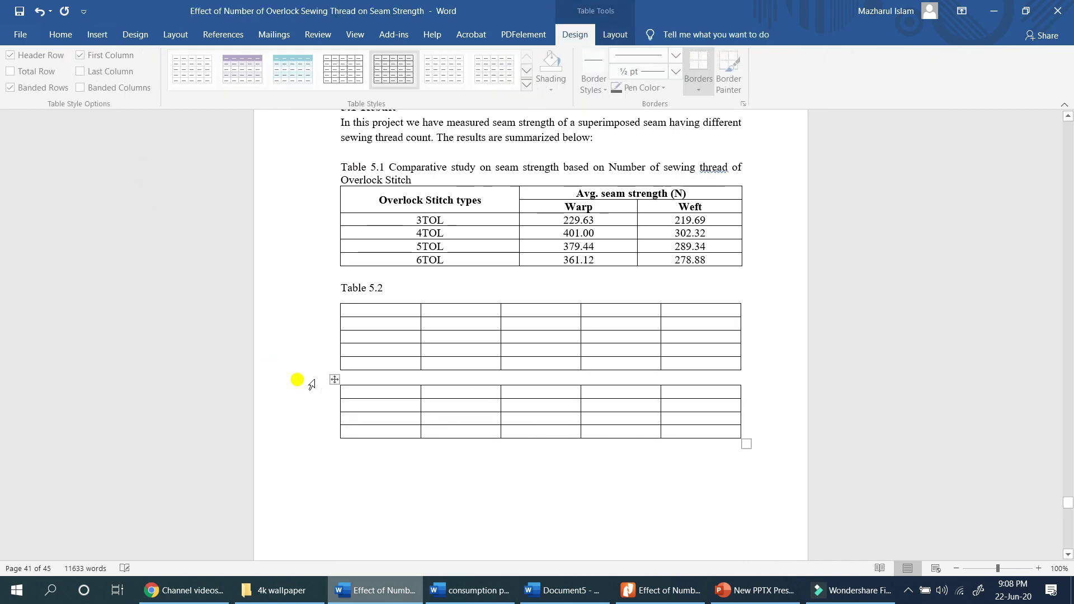
right_click(337, 386)
click(380, 379)
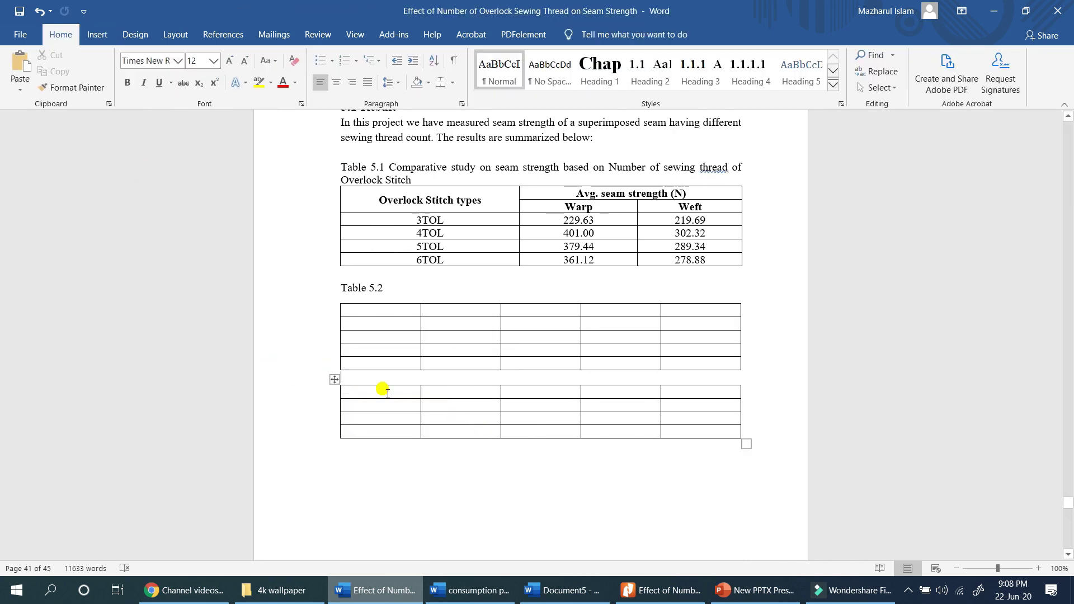
click(334, 380)
right_click(337, 385)
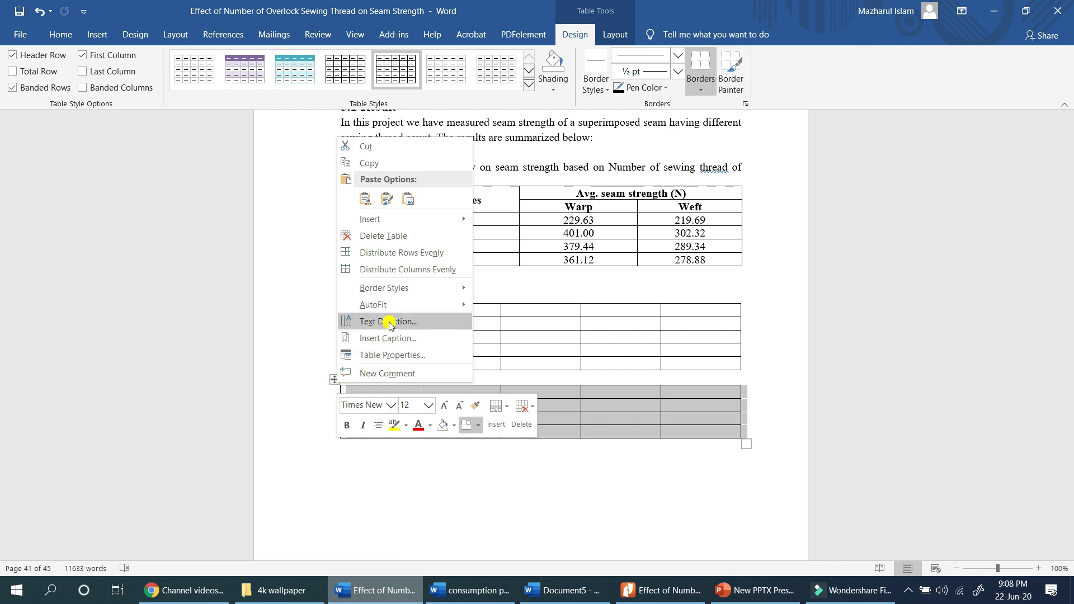
click(392, 338)
click(660, 435)
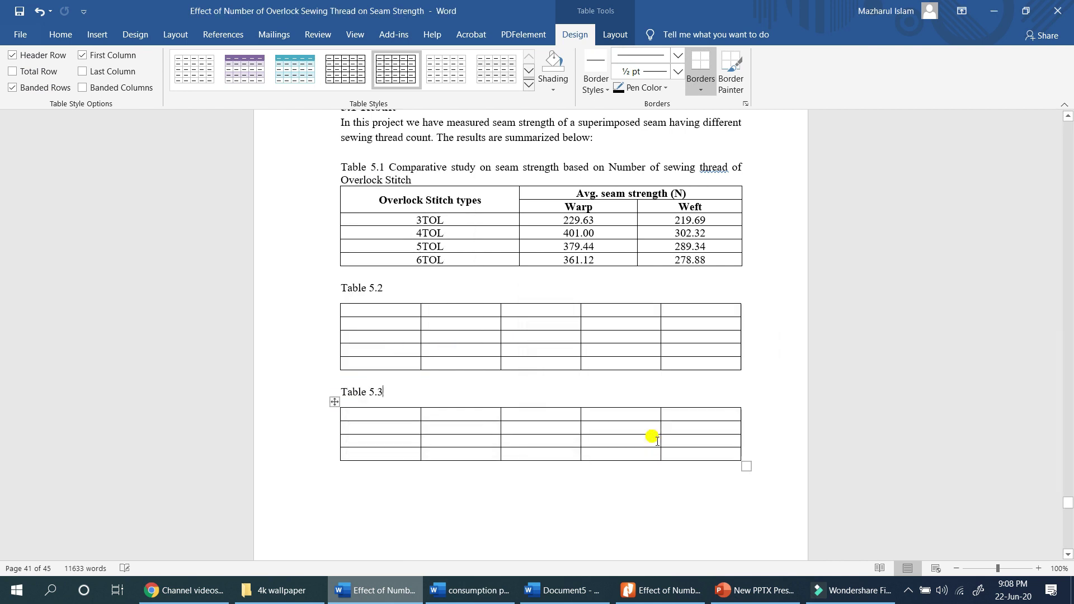
Step: Delete the Table 5.2 caption together with its empty table
drag(352, 368, 324, 288)
key(Delete)
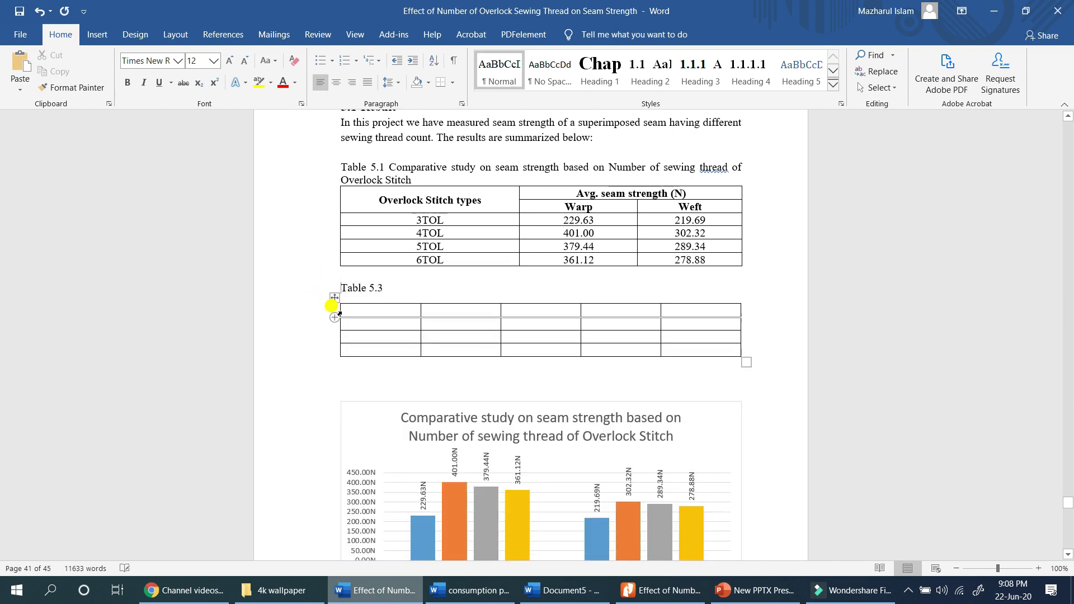
click(383, 354)
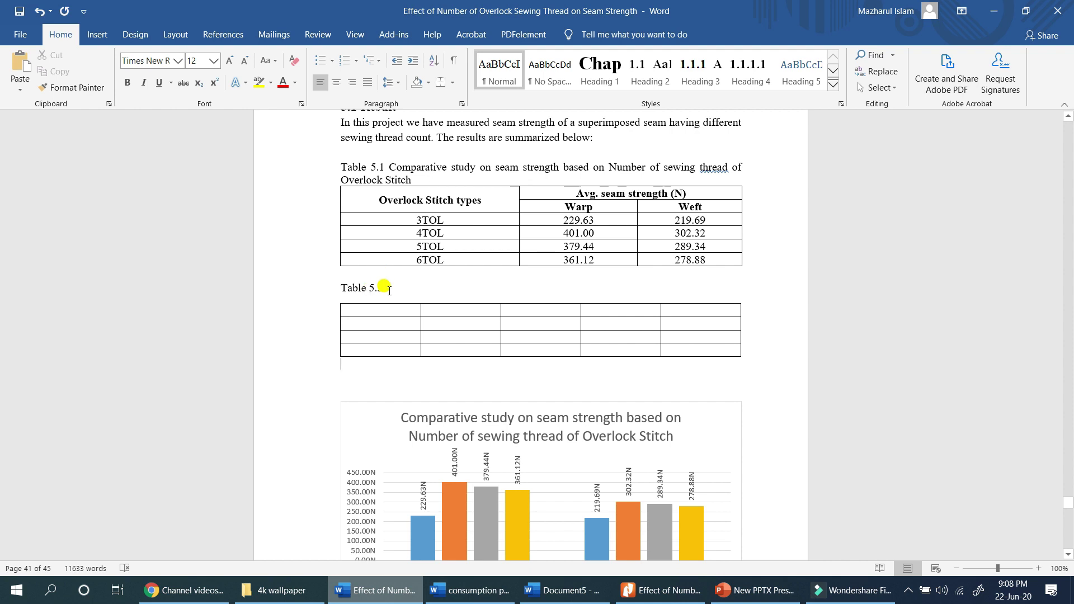
Step: Add a 'sfhdrjhd' paragraph after the discussion text and make it Heading 2
click(484, 589)
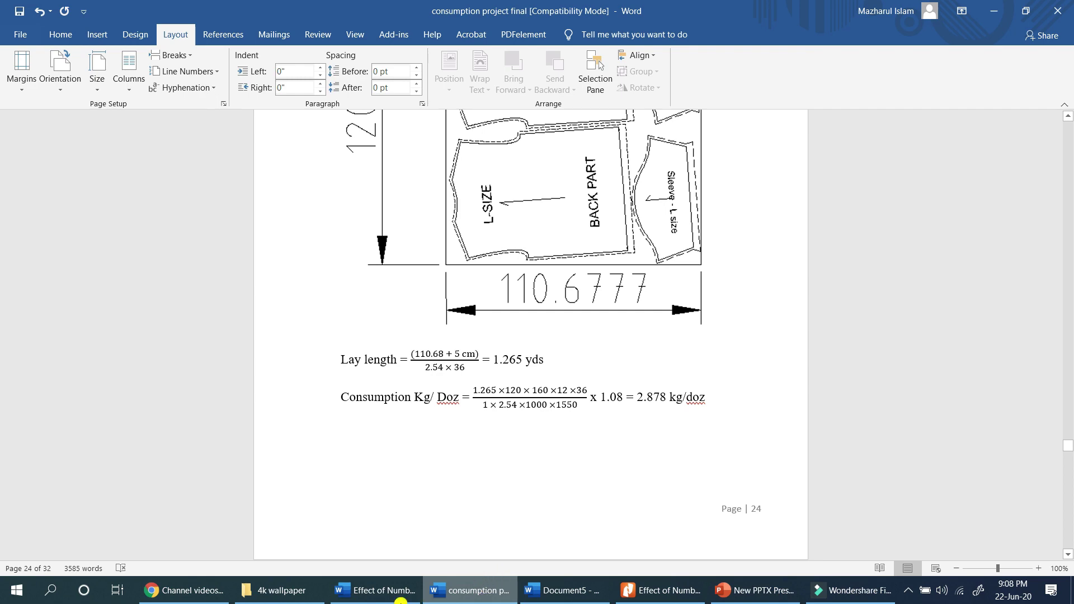
click(391, 590)
scroll(546, 383, down, 10)
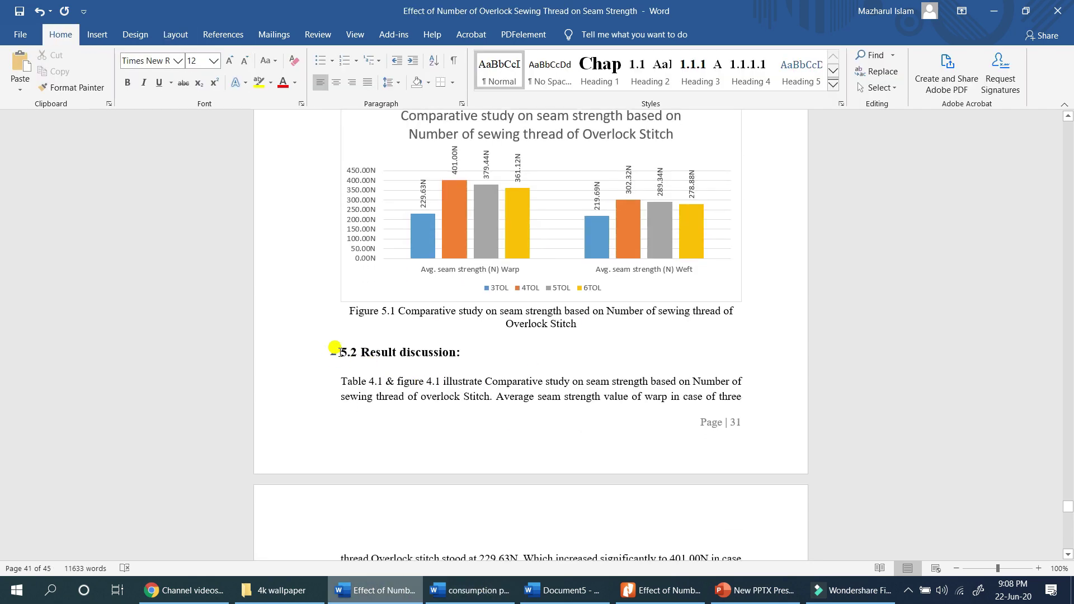
click(338, 366)
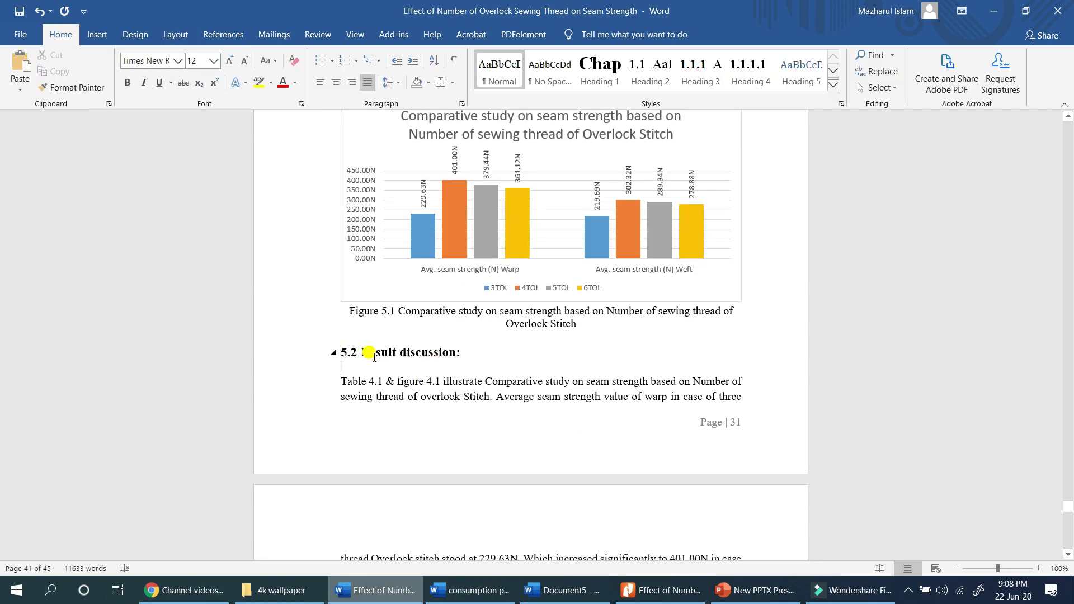
scroll(348, 239, down, 10)
click(426, 286)
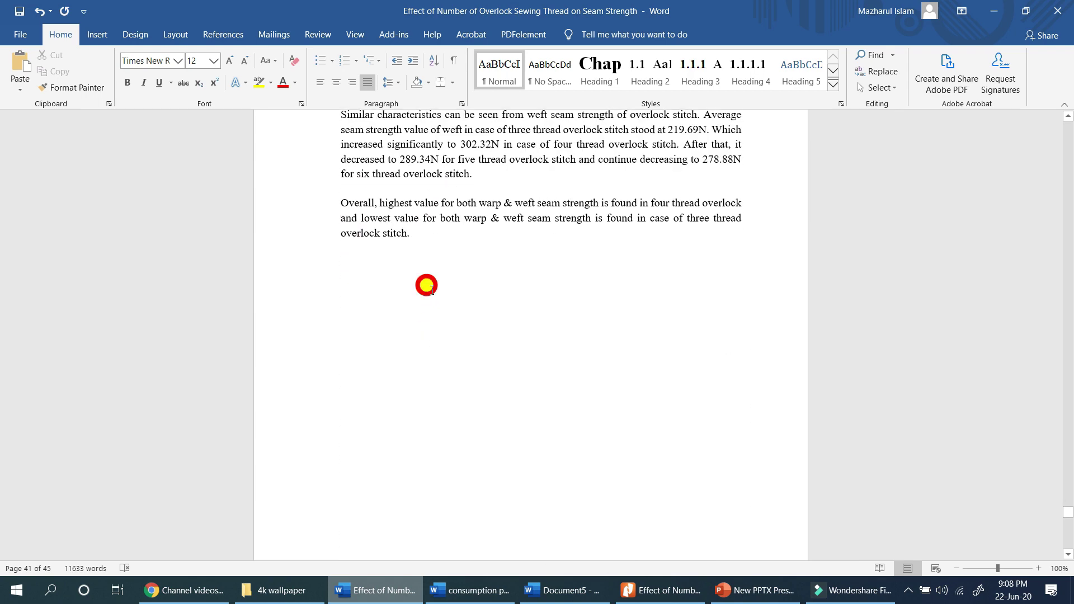
click(452, 235)
key(Return)
key(Return)
text(sfhdrjhd)
click(666, 88)
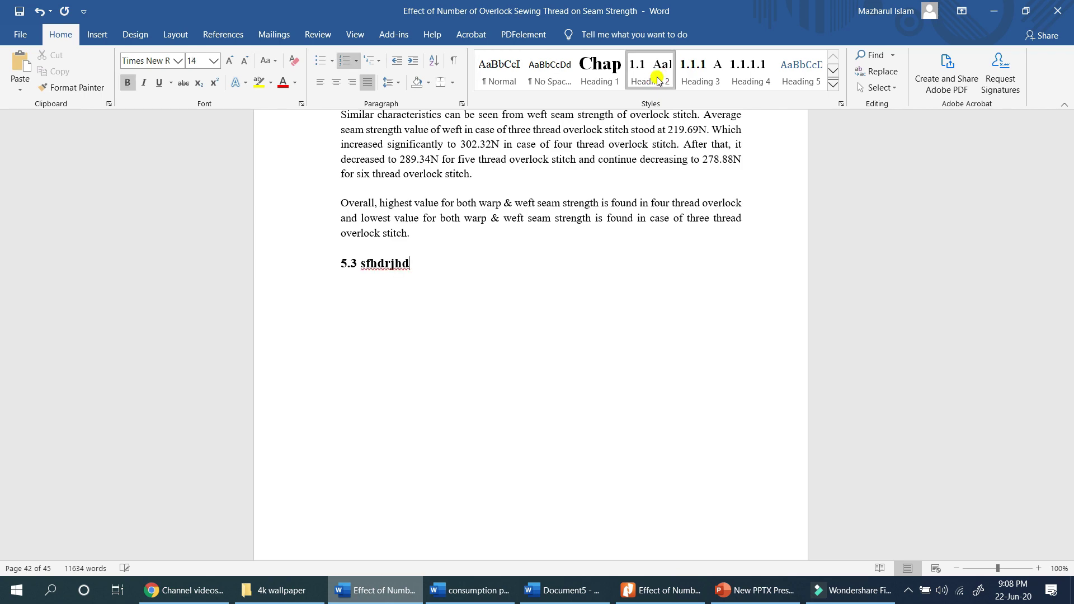
scroll(472, 303, up, 3)
scroll(472, 304, up, 8)
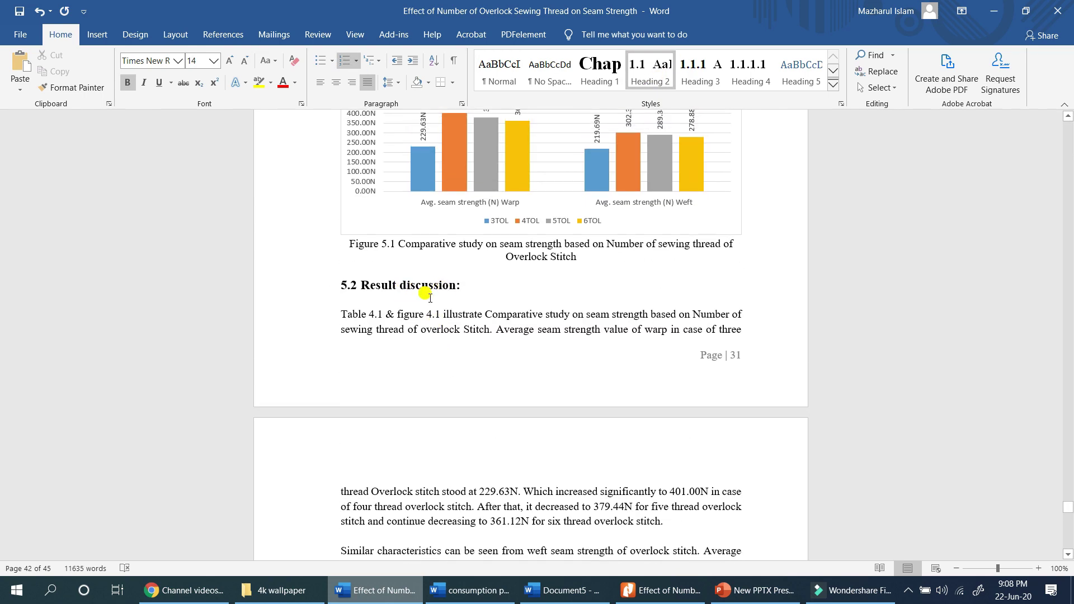
Step: Remove the 5.2 heading numbering and return 'Result discussion:' to Normal body text
key(BackSpace)
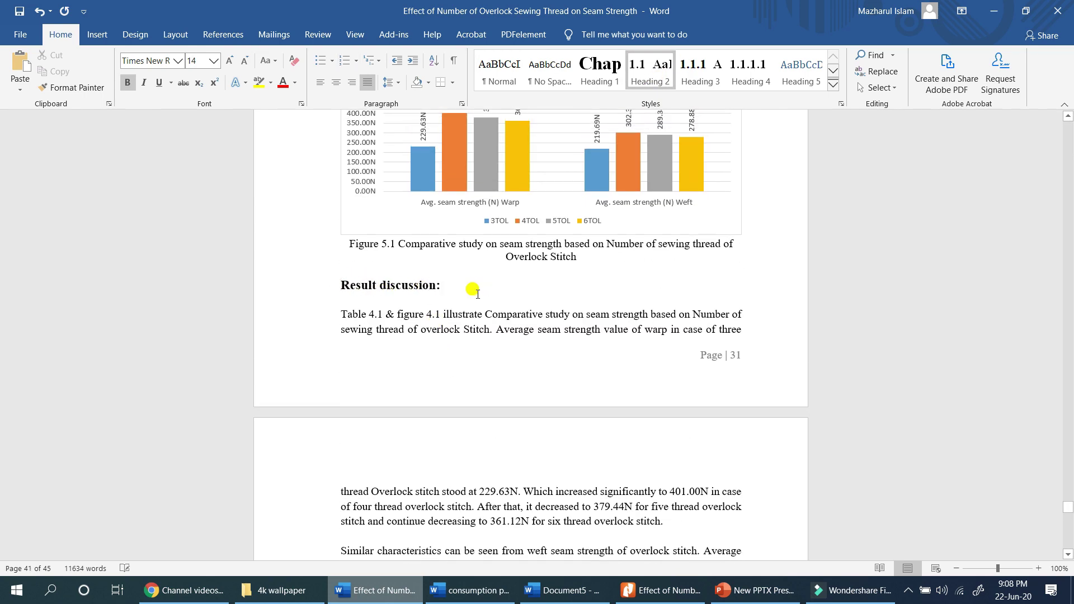
scroll(478, 293, down, 6)
scroll(481, 293, up, 4)
click(419, 251)
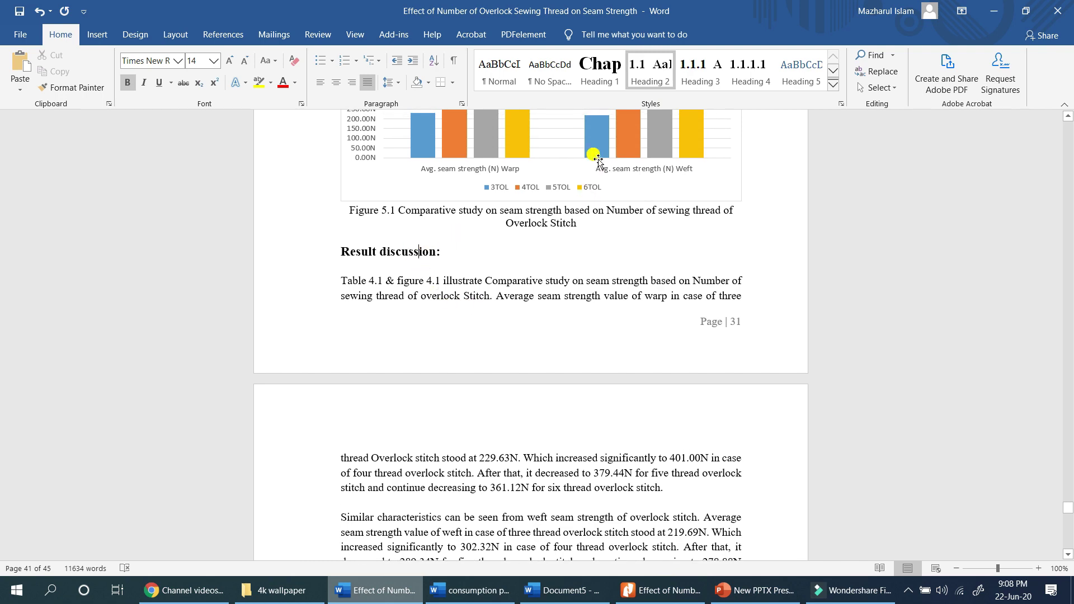
click(501, 68)
scroll(368, 513, down, 5)
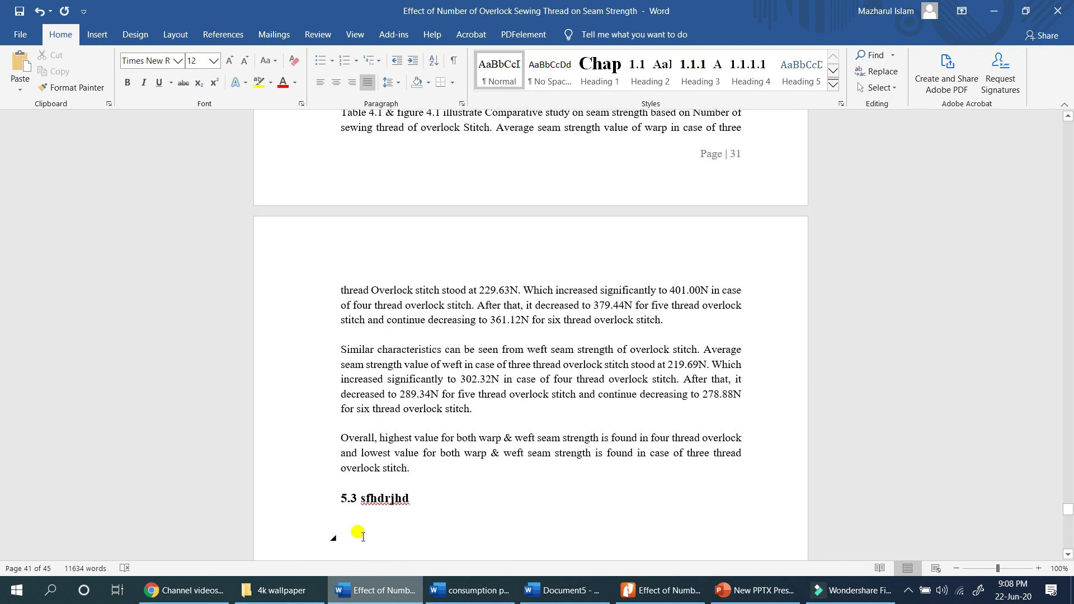
Step: Delete the '5.3 sfhdrjhd' test heading
click(369, 505)
scroll(461, 478, up, 20)
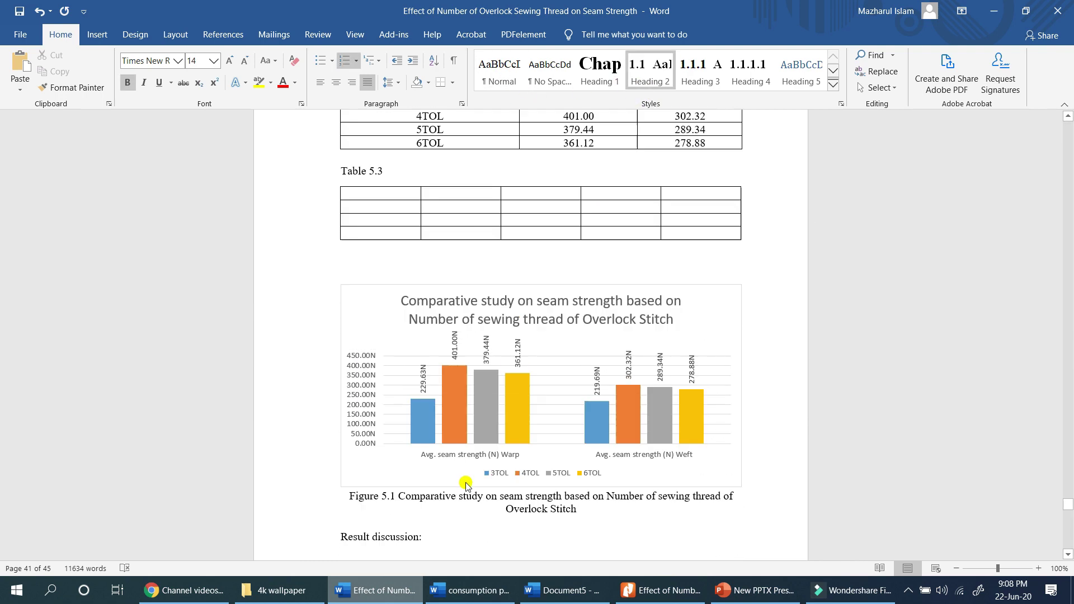
scroll(461, 479, down, 20)
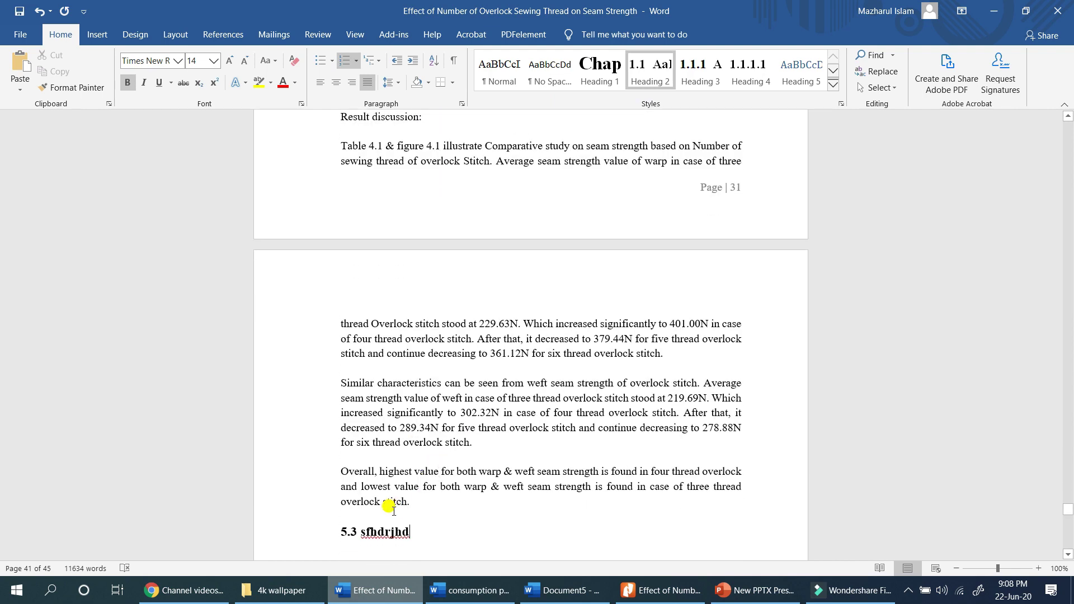
click(441, 515)
drag(429, 533, 339, 531)
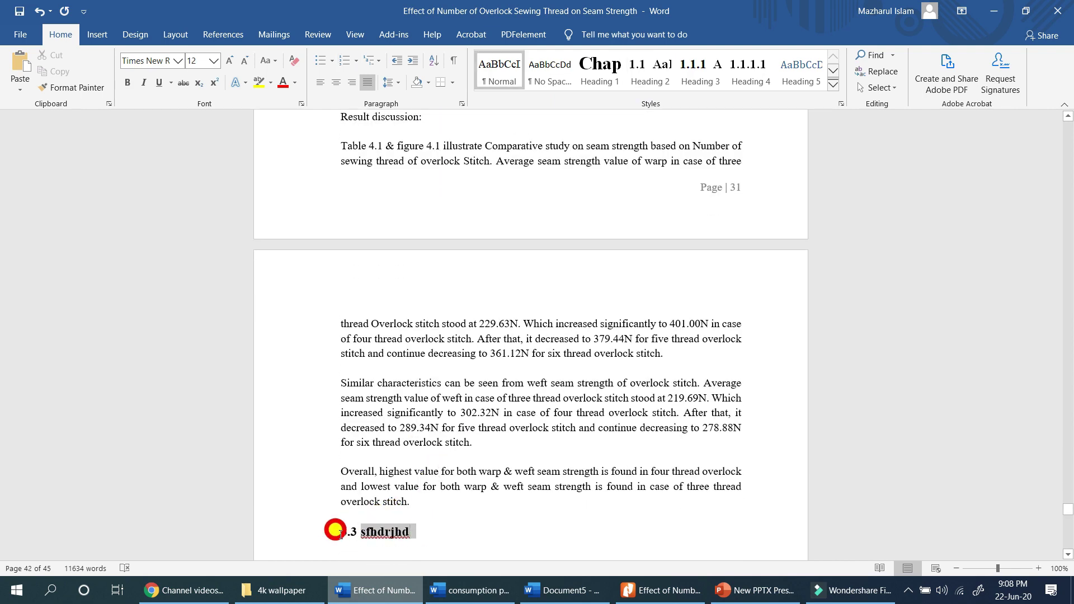
key(Delete)
scroll(554, 483, down, 2)
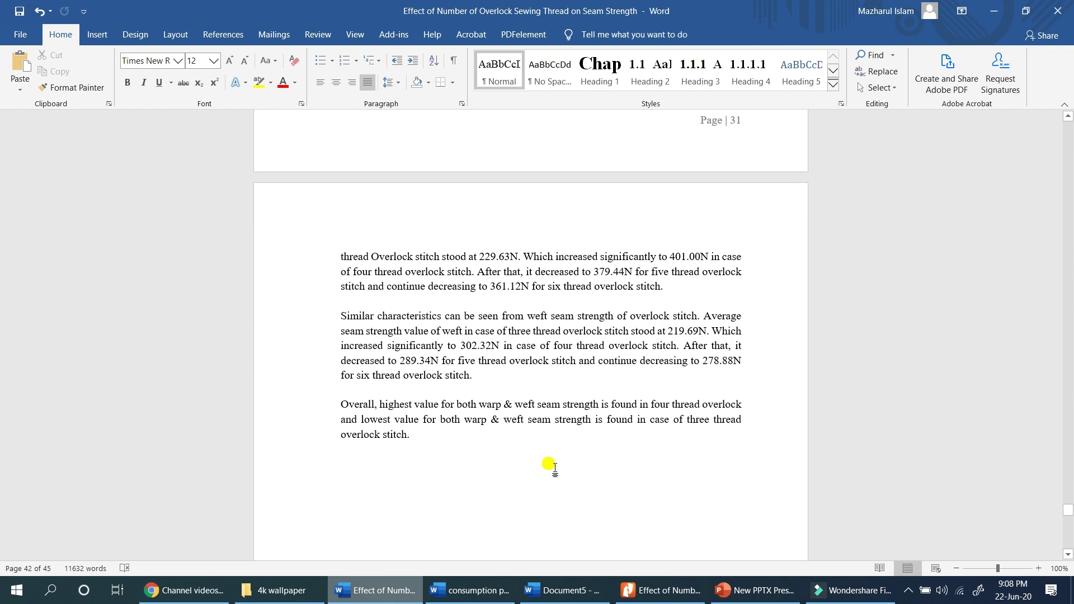
Step: Type 'gjjgfjfjfg' as a Heading 2 line, undoing the accidental Chapter 6 heading
text(gjjgfjfjfg)
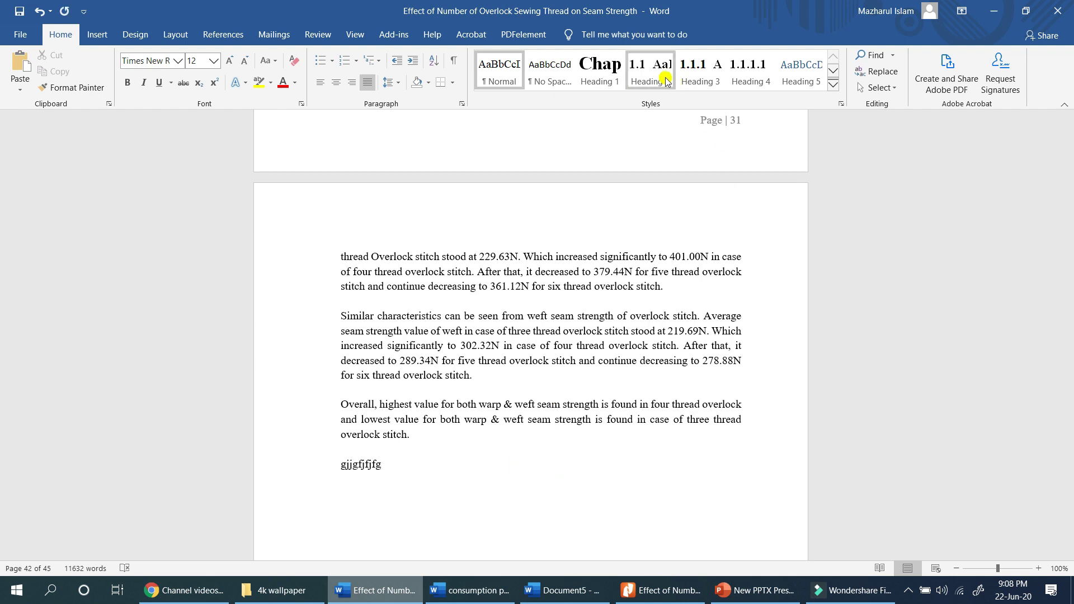
click(661, 80)
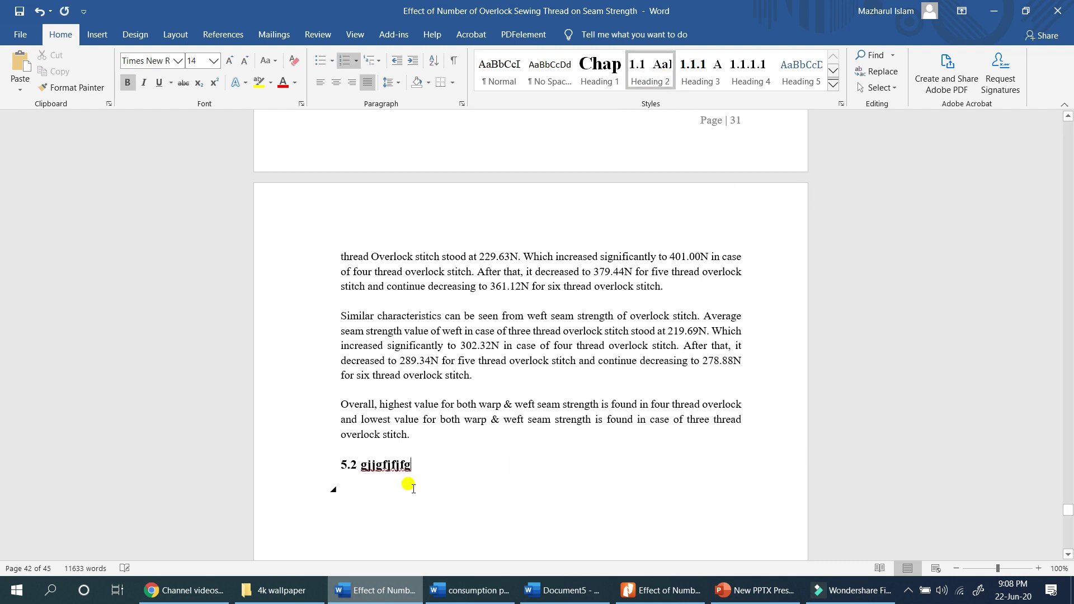
click(433, 473)
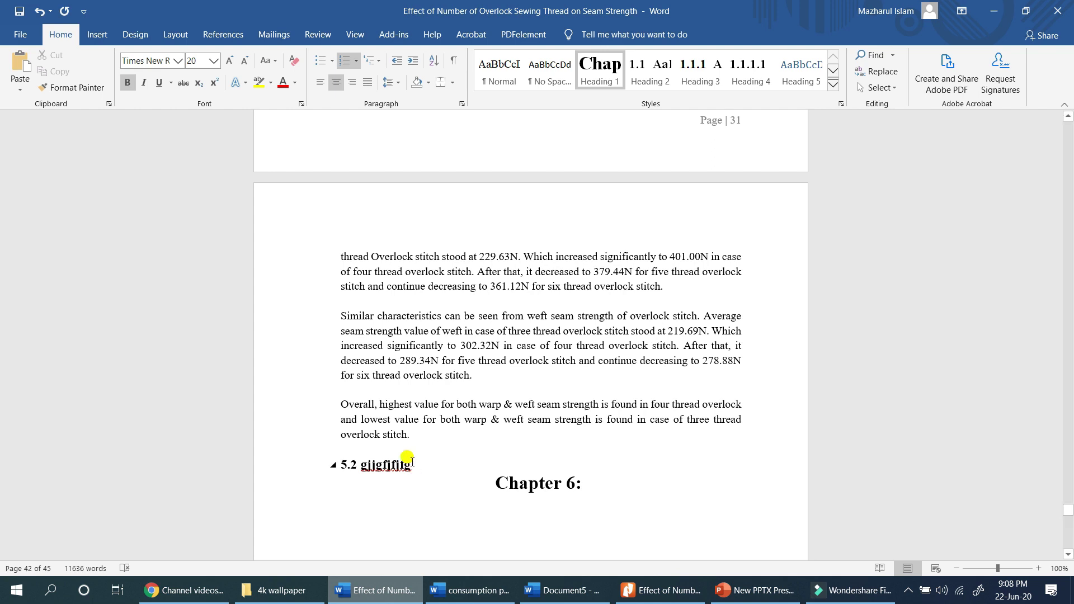
key(ctrl+z)
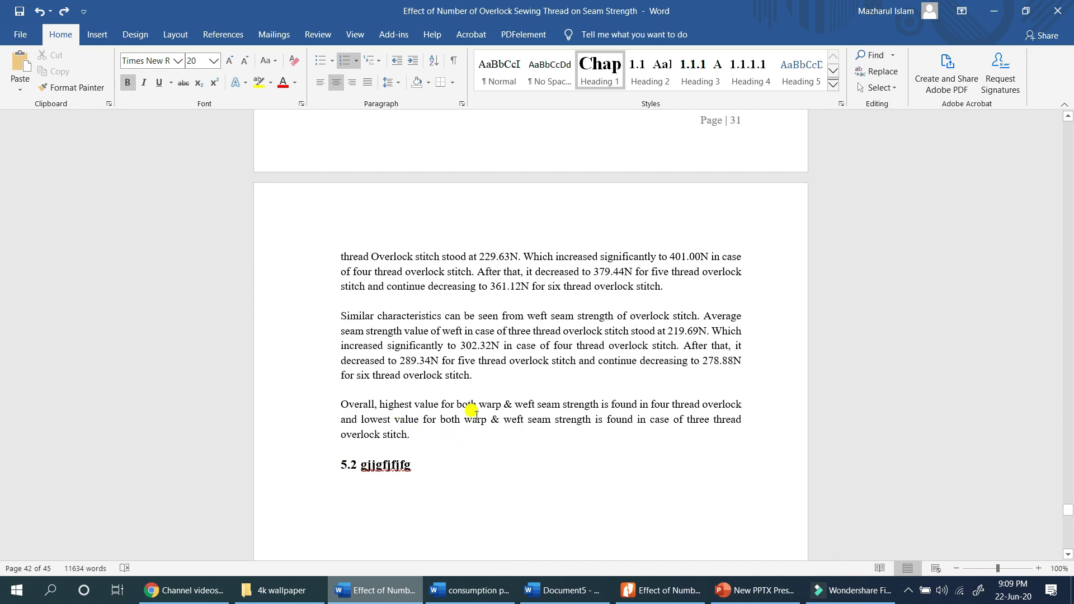
scroll(471, 424, up, 10)
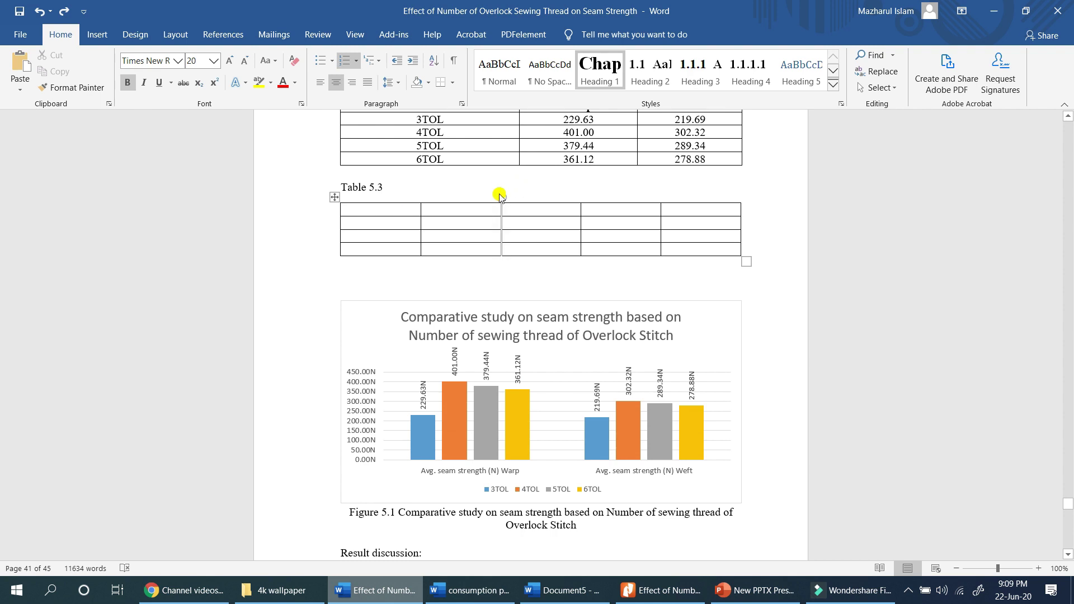
Step: Apply Heading 2 to 'Result discussion:', numbering it 5.2 and shifting 'gjjgfjfjfg' to 5.3
scroll(507, 189, down, 3)
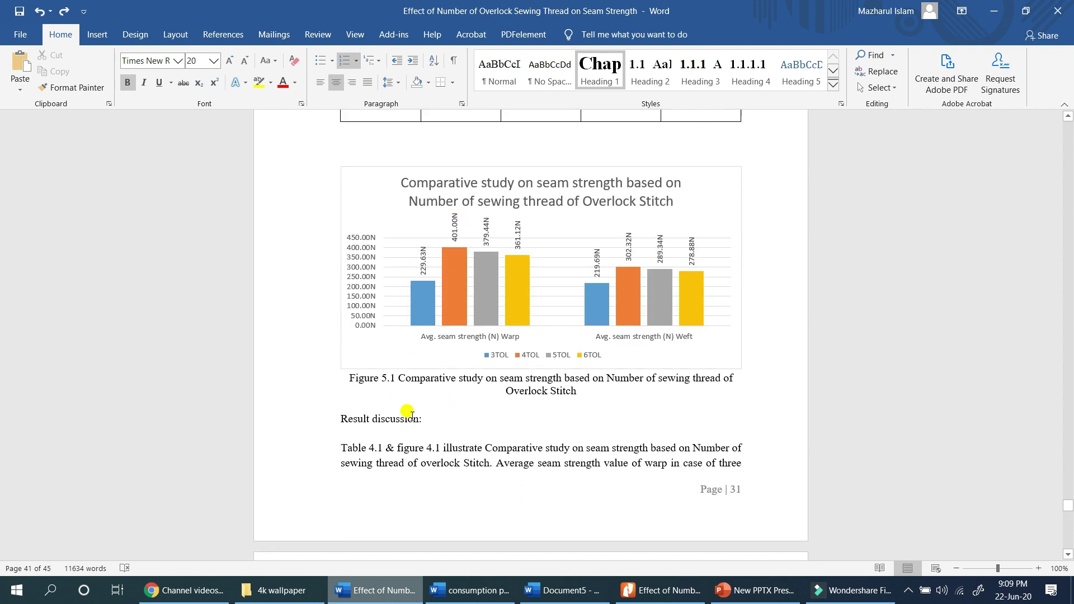
click(329, 420)
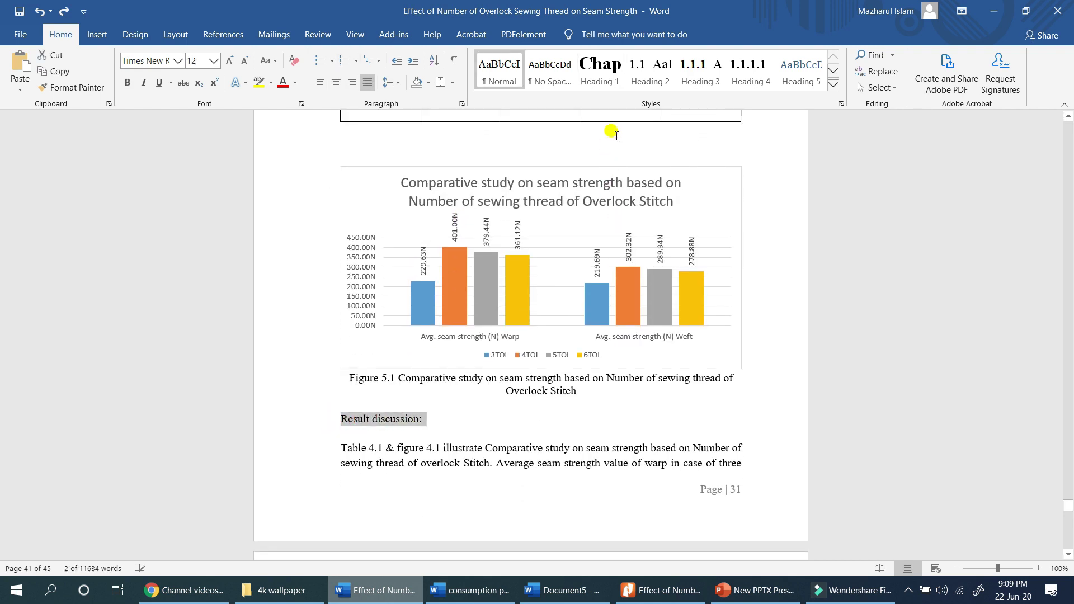
click(658, 74)
click(653, 74)
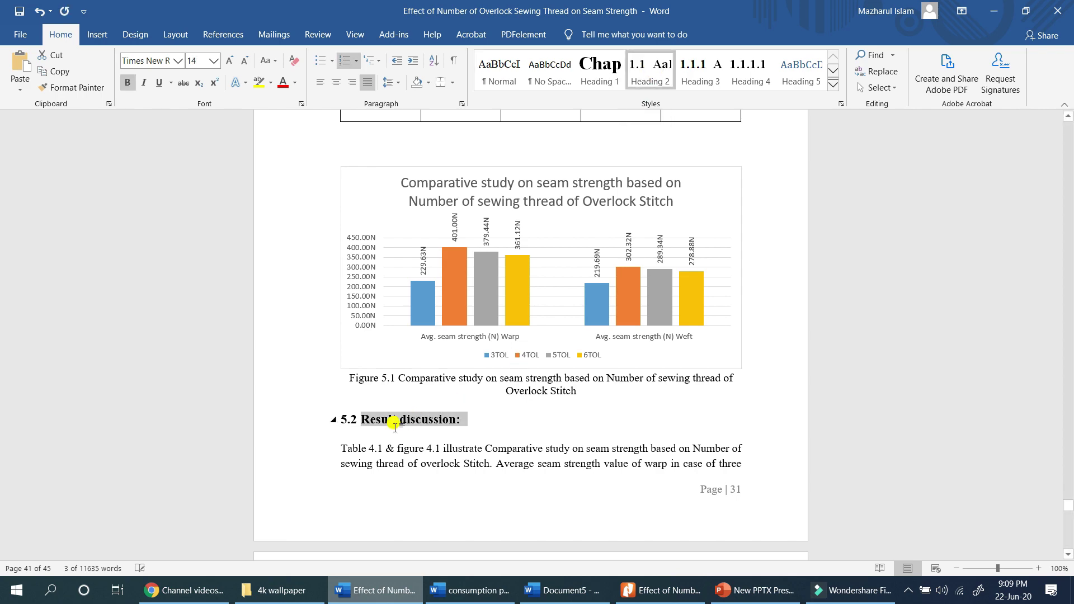
scroll(434, 378, down, 10)
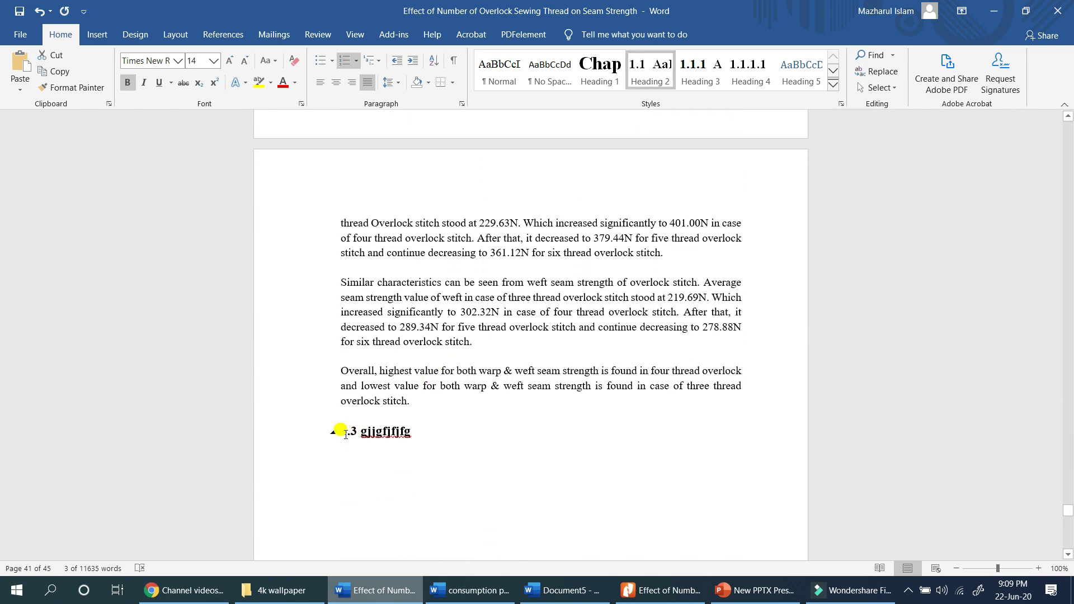
scroll(470, 439, up, 6)
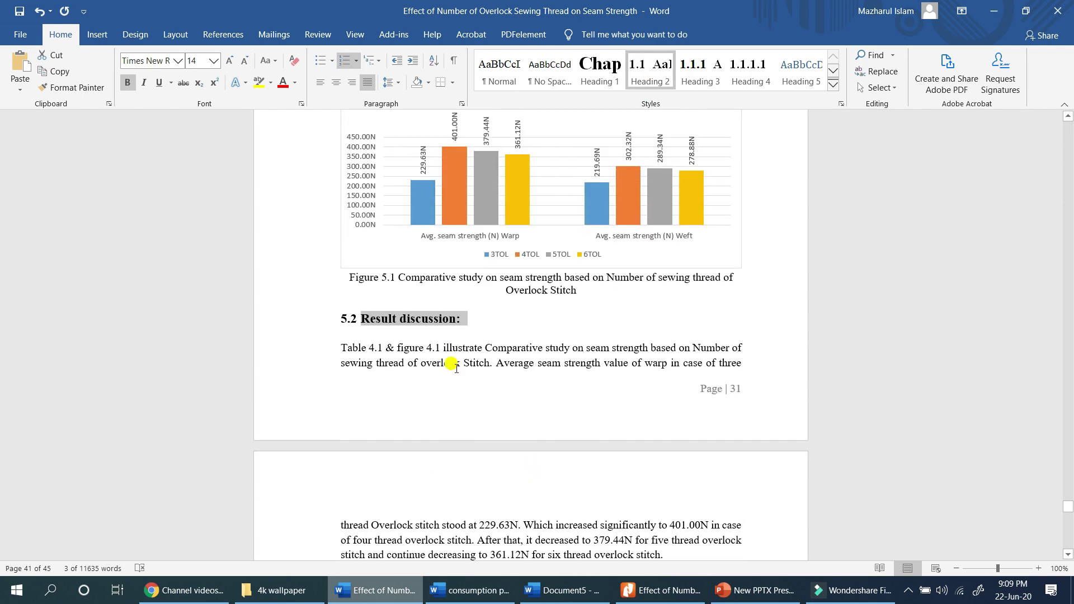
scroll(470, 335, up, 4)
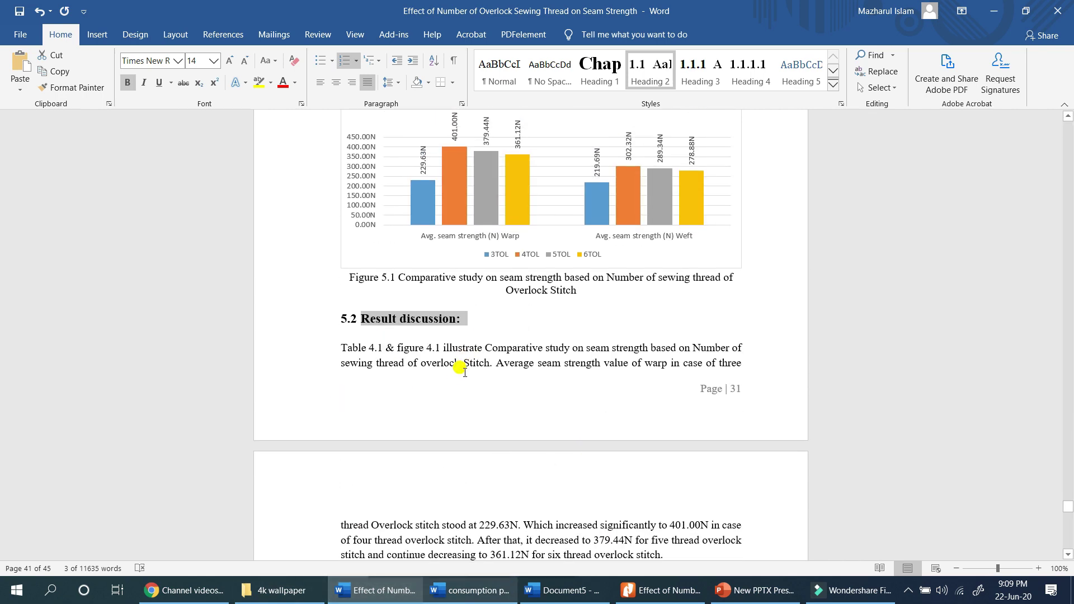
scroll(373, 339, up, 5)
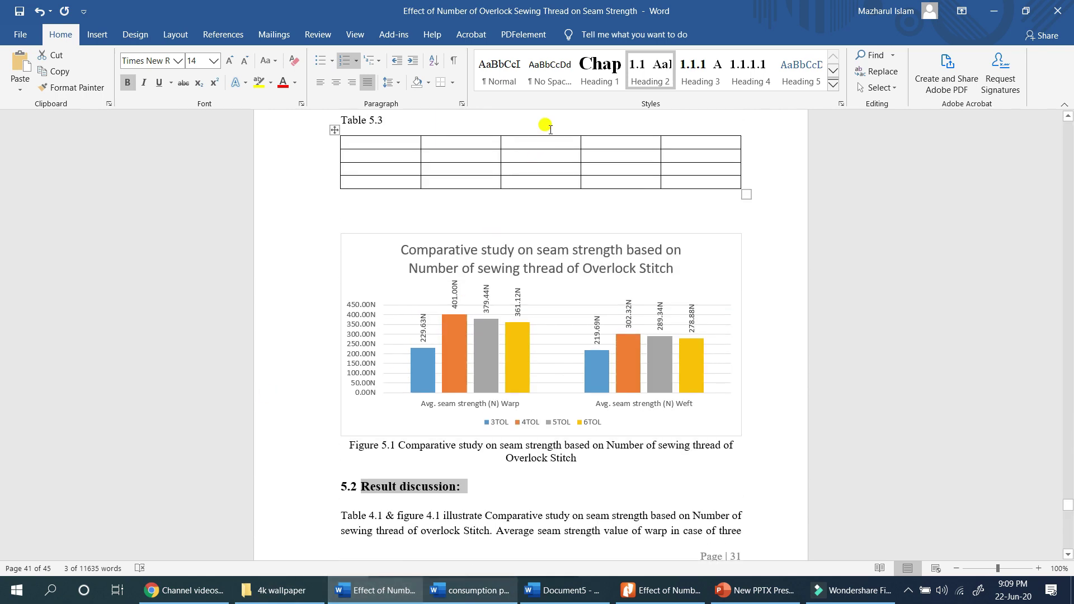
click(357, 501)
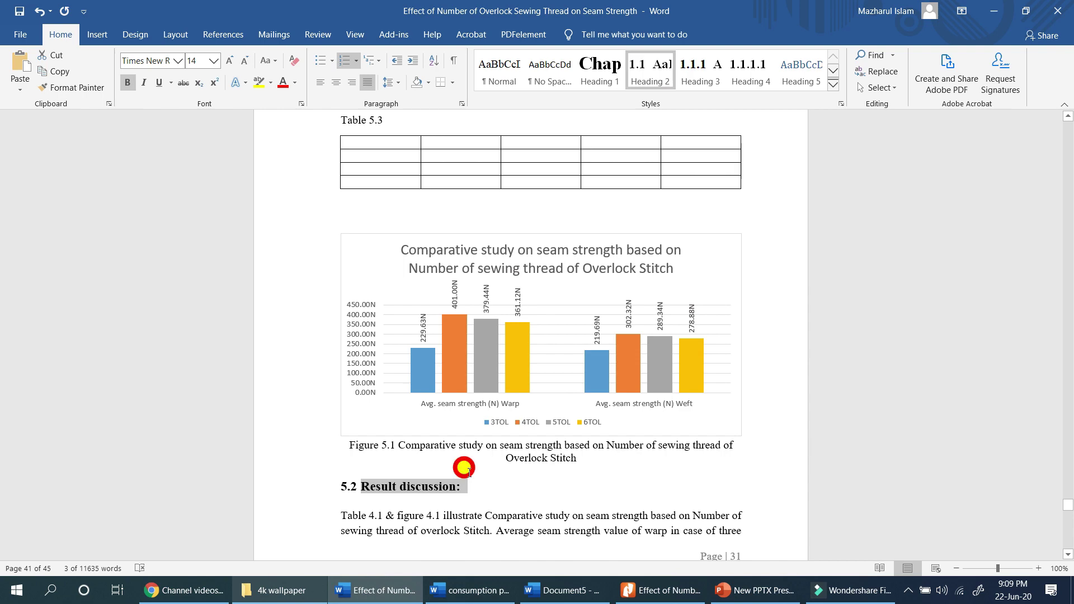
scroll(465, 240, up, 5)
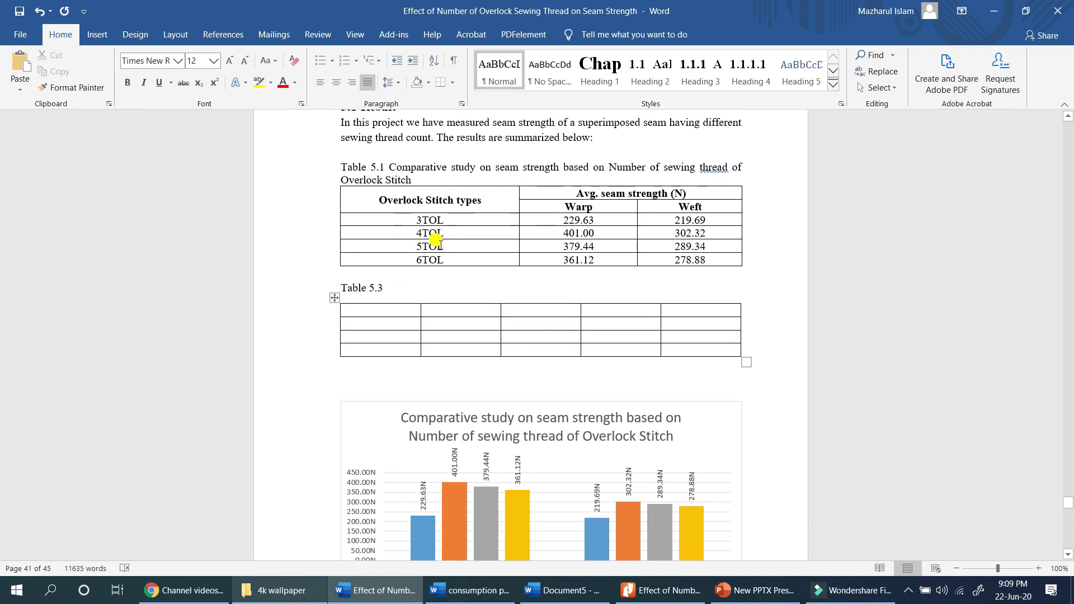
Step: Update the Table 5.1 caption number field
scroll(446, 319, up, 4)
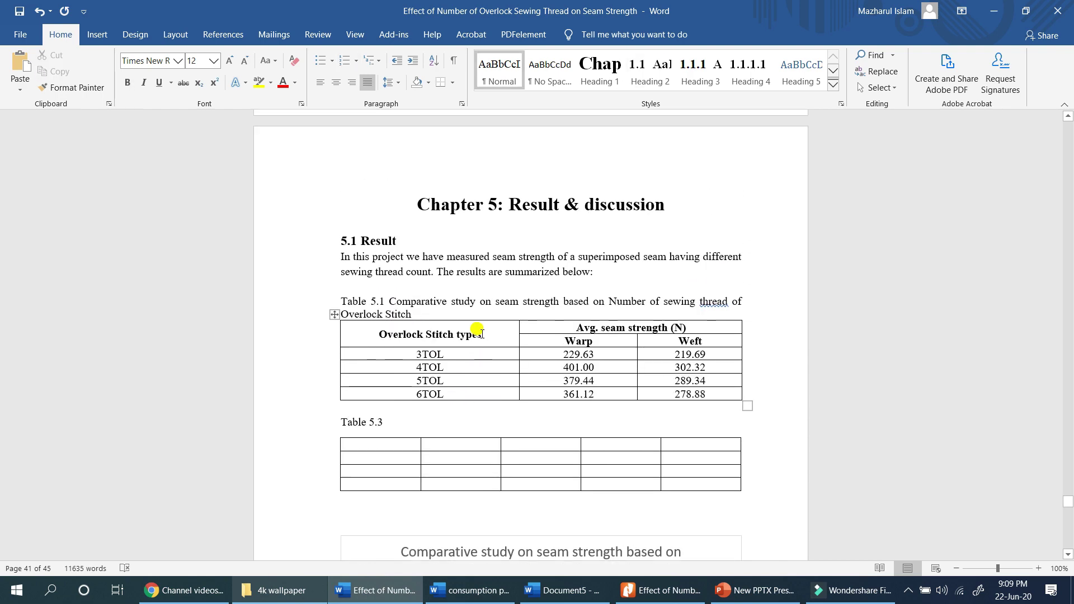
drag(389, 301, 341, 301)
right_click(383, 303)
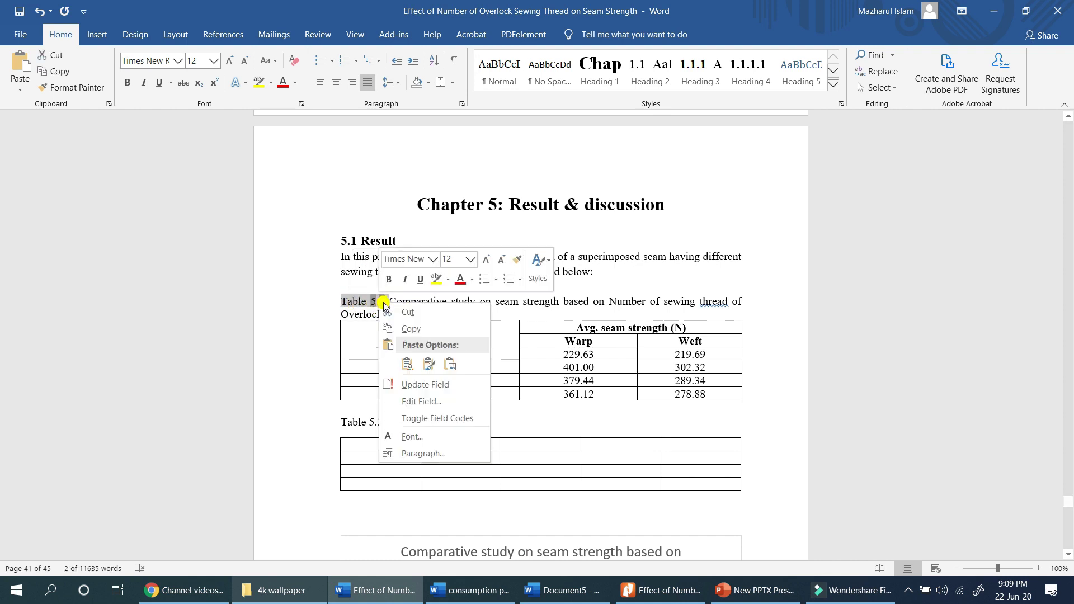
click(442, 386)
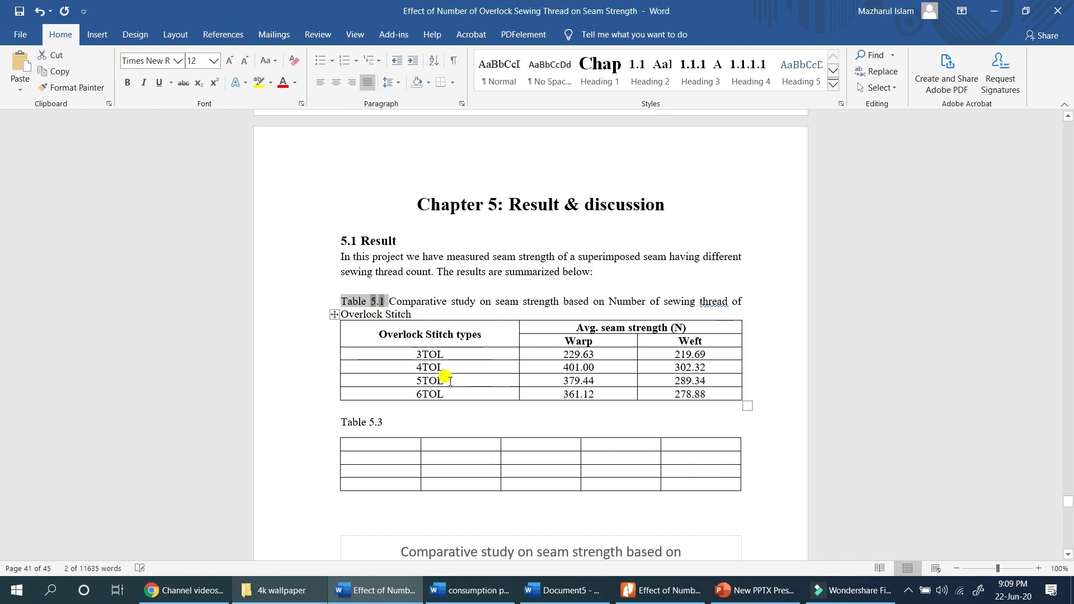
Step: Update the second table's caption, restore it to Table 5.3 with F9, and place the caret below
drag(384, 422, 339, 415)
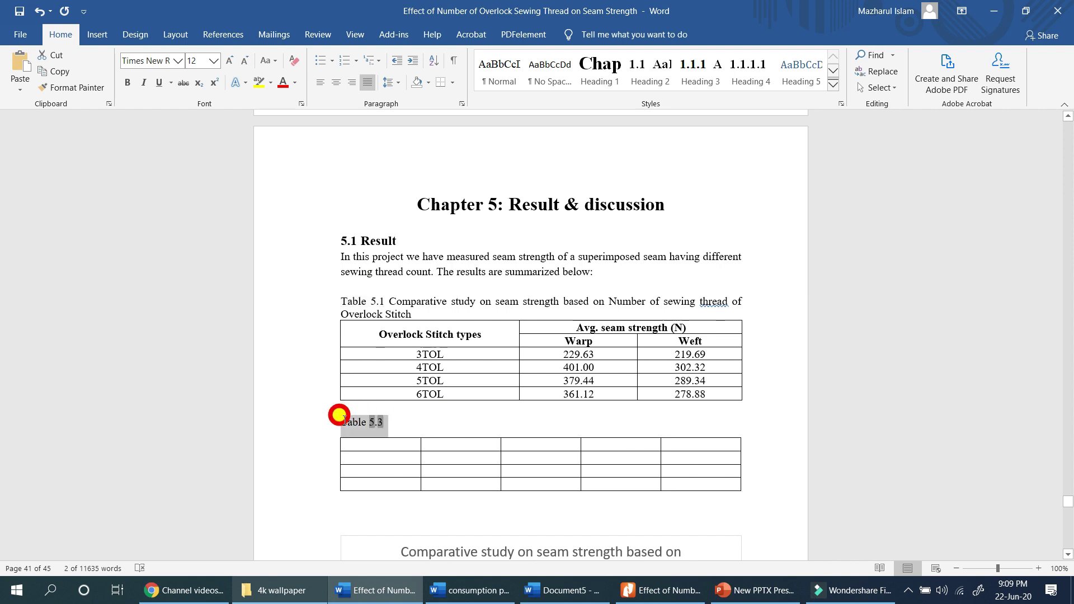
right_click(380, 422)
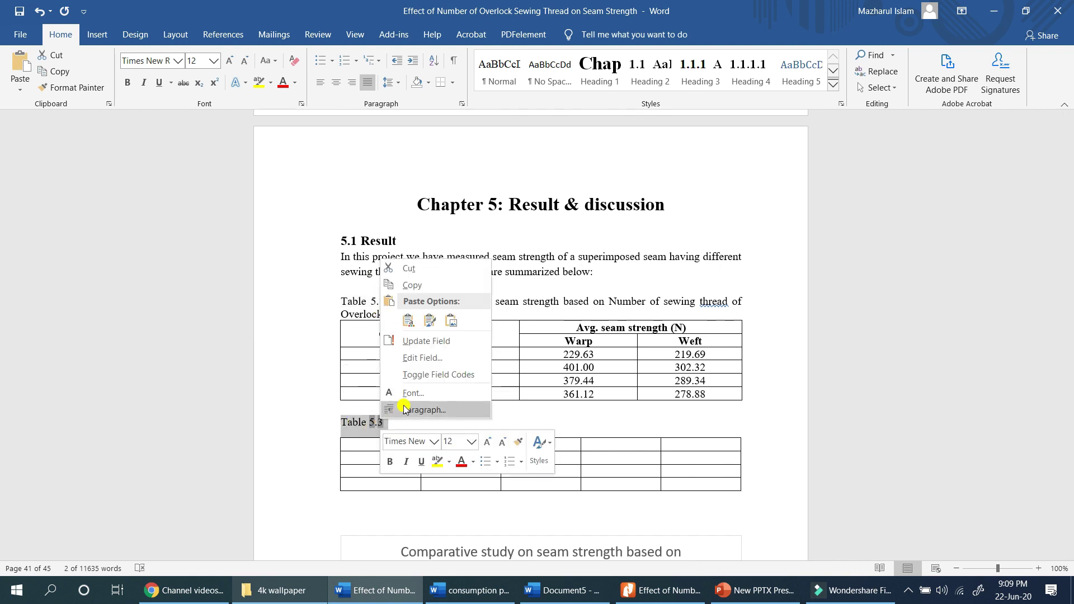
click(395, 341)
click(389, 429)
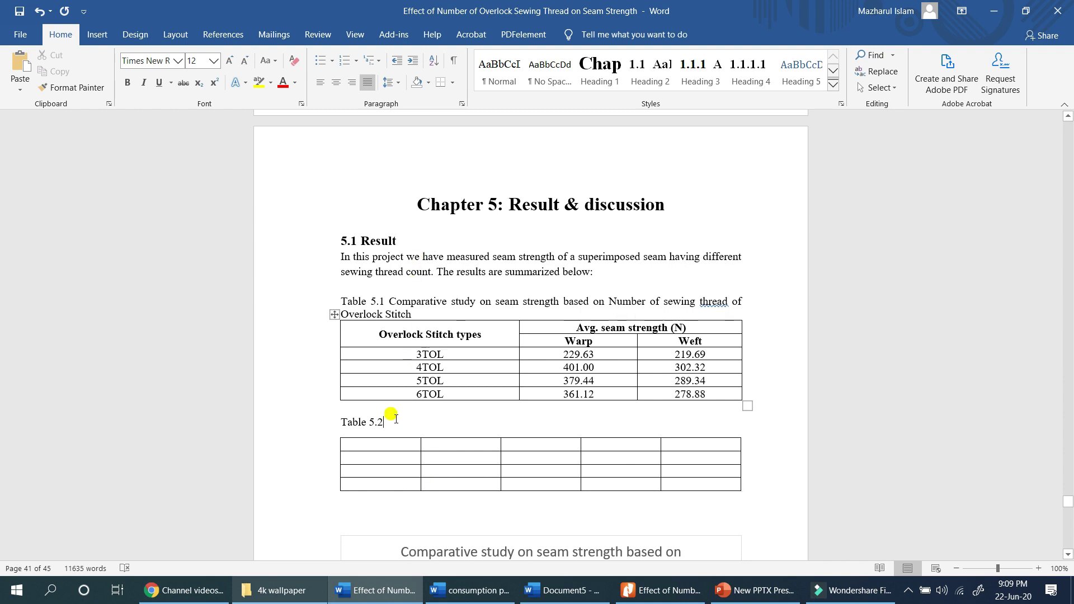
key(shift+Home)
key(F9)
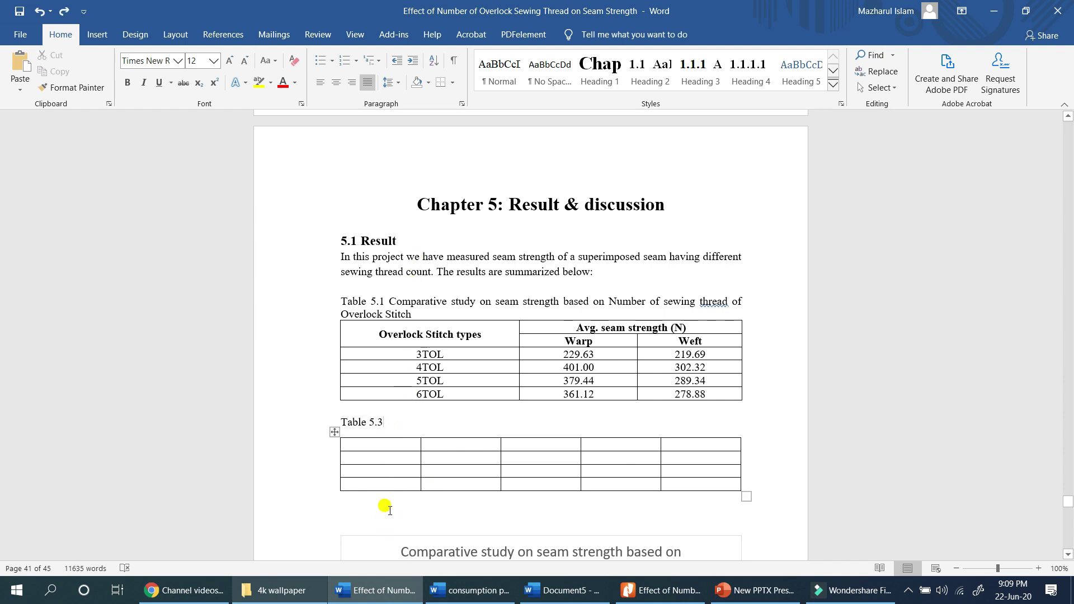
click(401, 503)
click(97, 34)
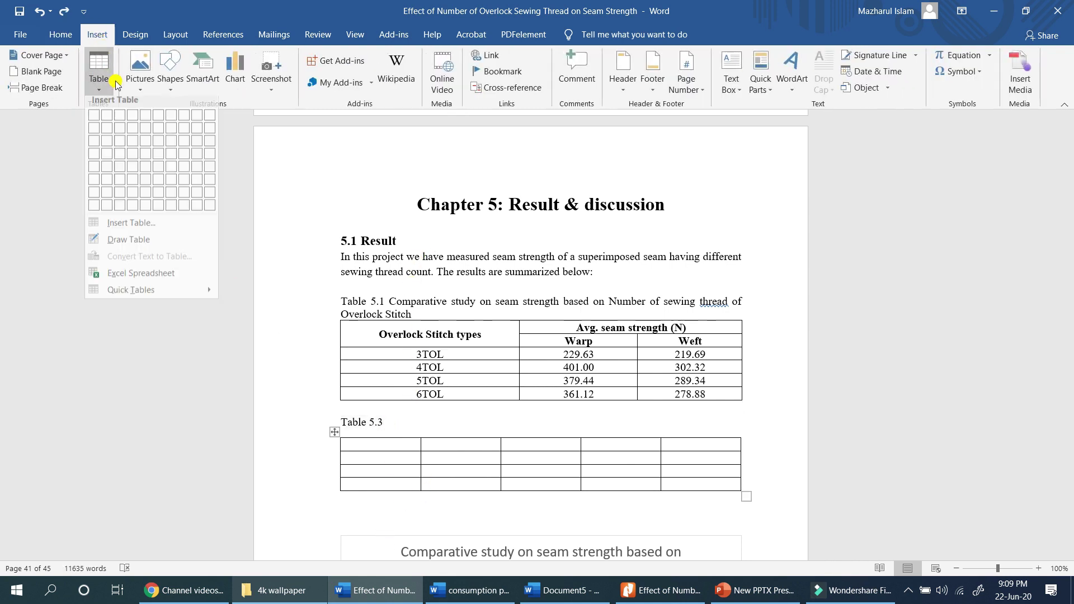
Step: Insert a 4x4 table and caption it Table 5.3
click(98, 72)
click(136, 155)
scroll(344, 386, down, 3)
click(337, 401)
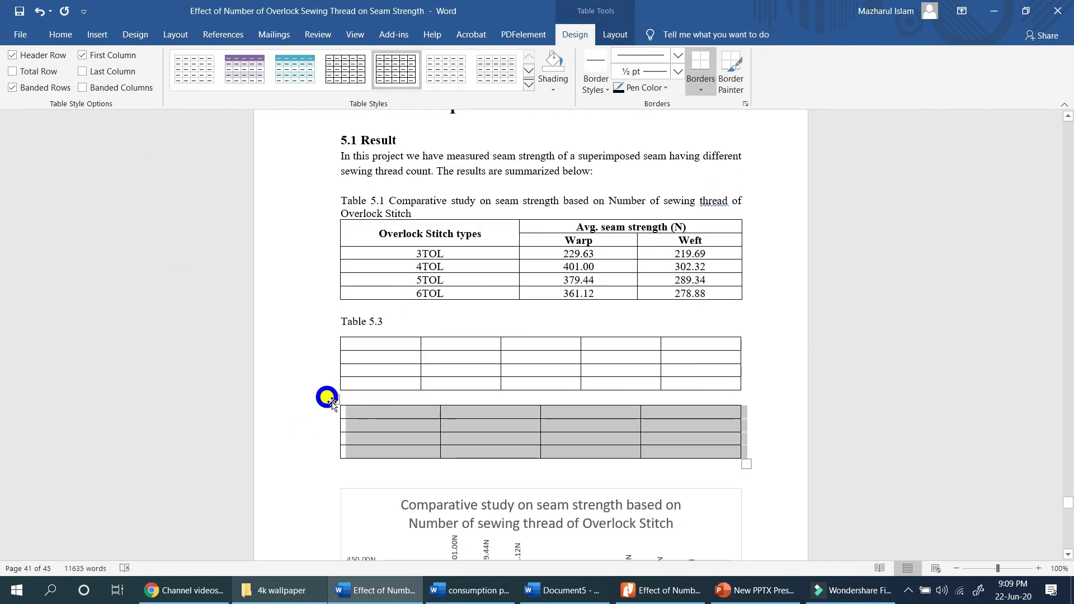
right_click(331, 402)
click(381, 359)
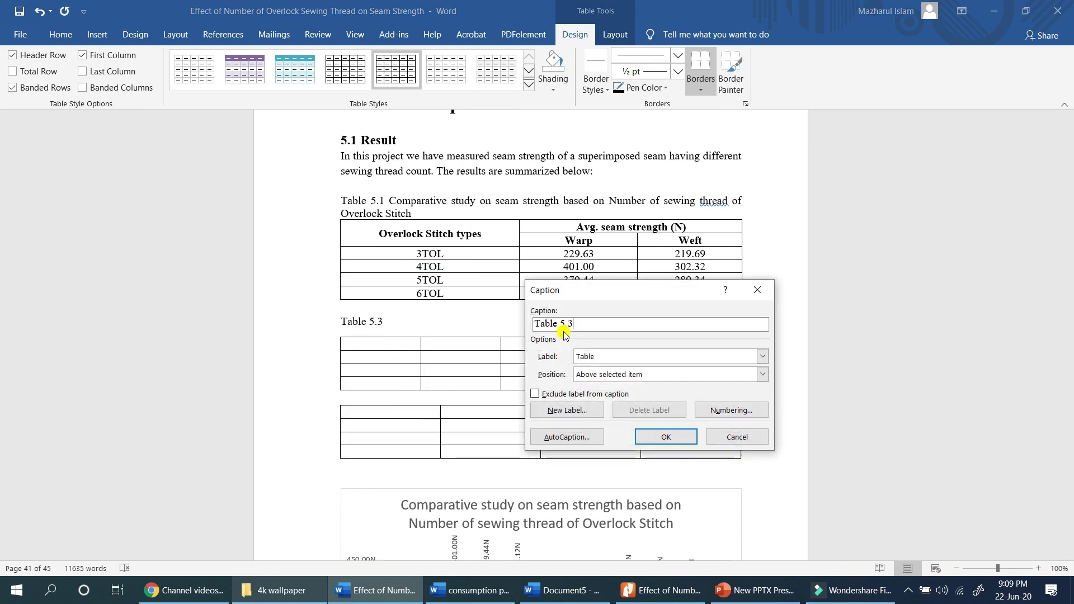
click(678, 437)
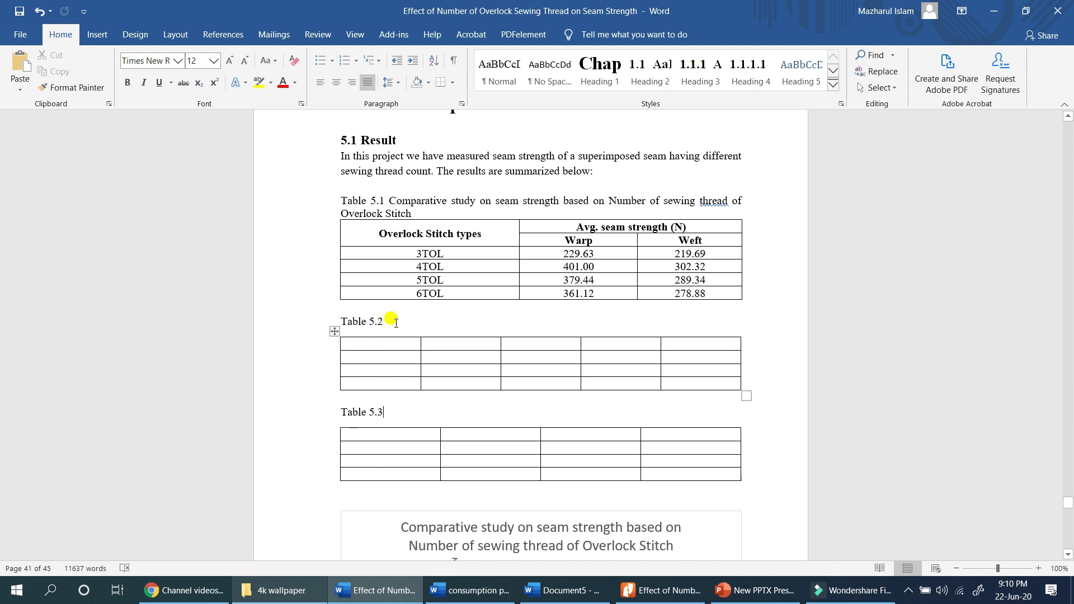
Step: Update the Table 5.3 caption field so the five-column table becomes Table 5.2
drag(394, 323, 301, 336)
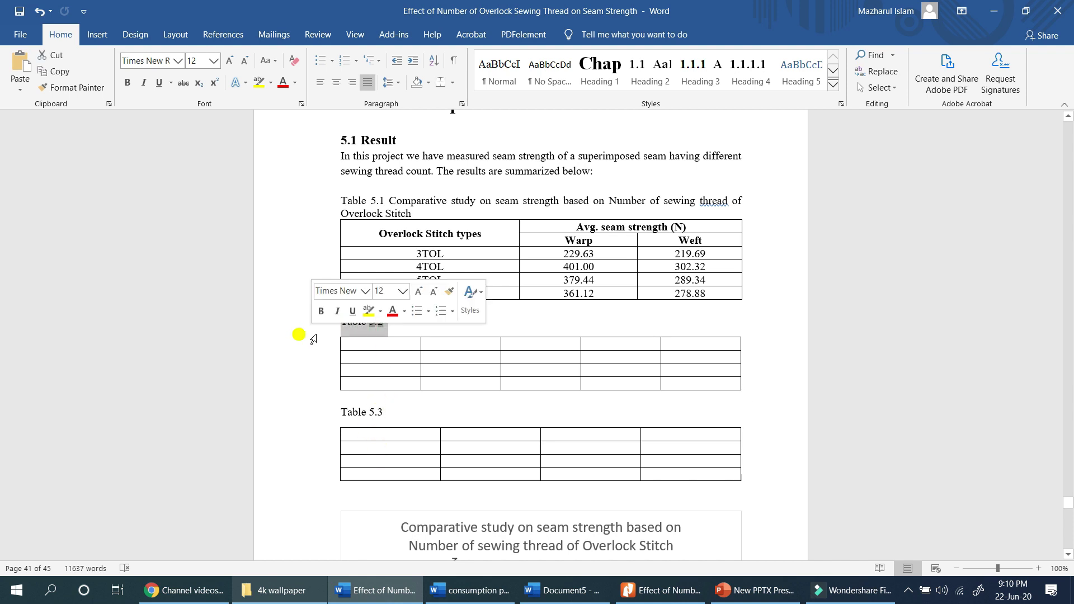
click(386, 411)
drag(365, 406, 383, 410)
right_click(378, 410)
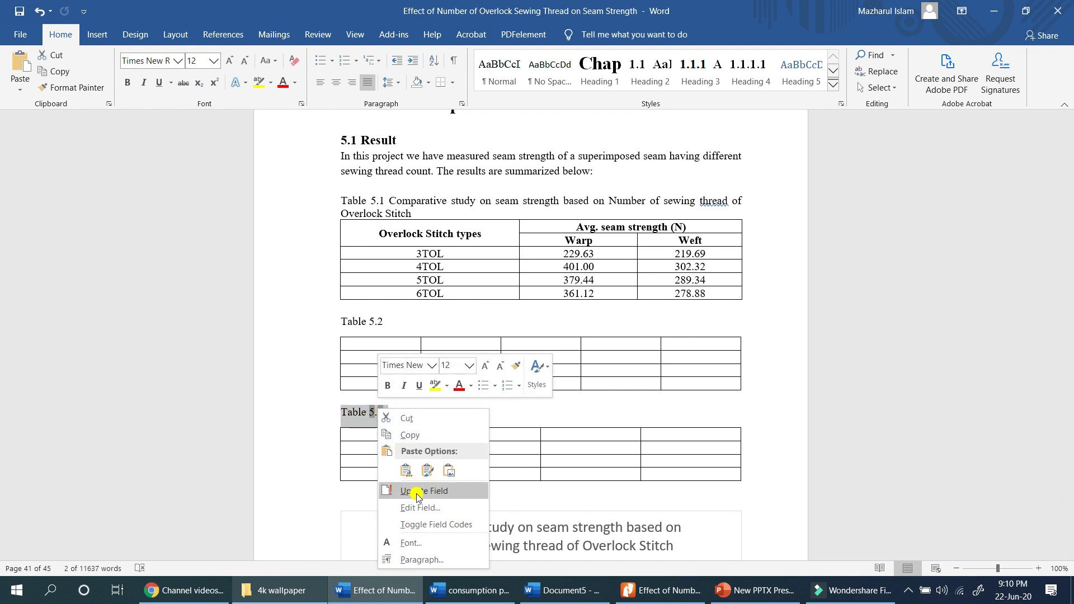
click(503, 418)
click(510, 414)
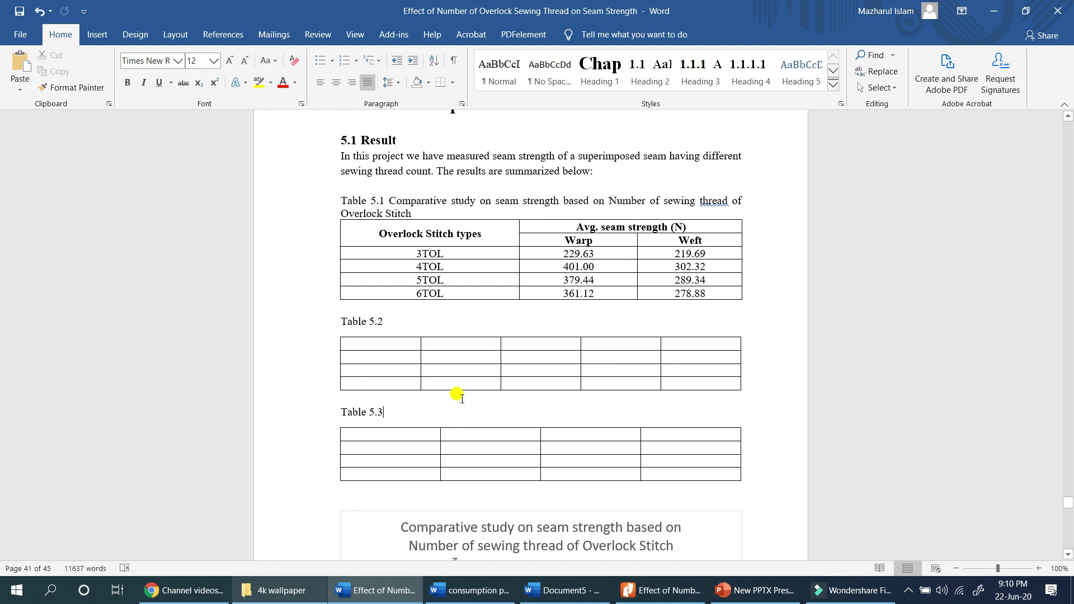
Step: Update all document fields, rebuilding the entire table of contents and the list of figures
key(ctrl+a)
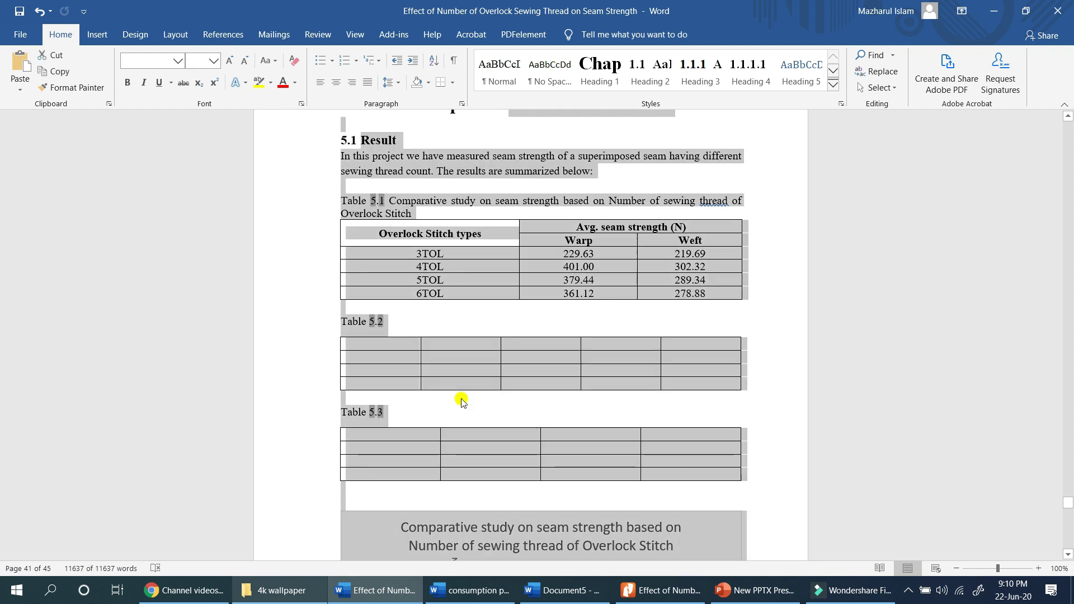
right_click(378, 414)
click(416, 492)
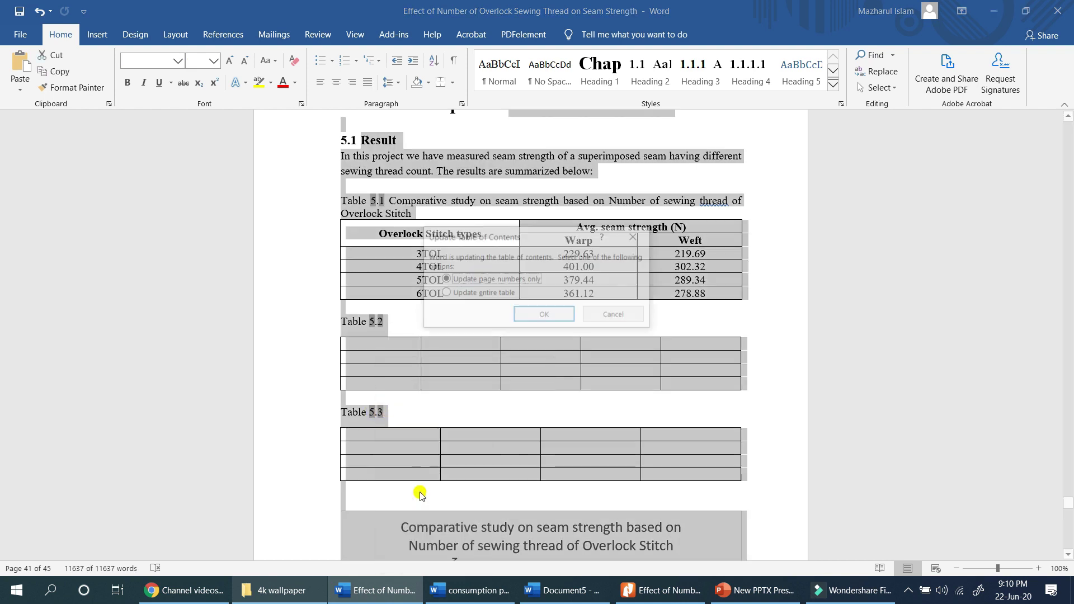
click(498, 294)
click(528, 315)
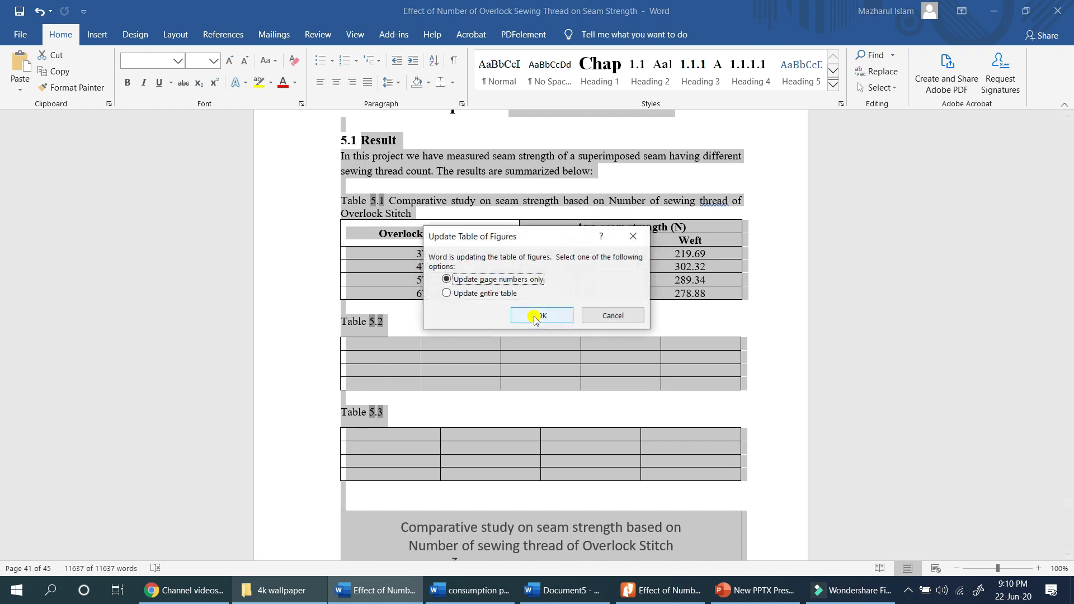
click(612, 315)
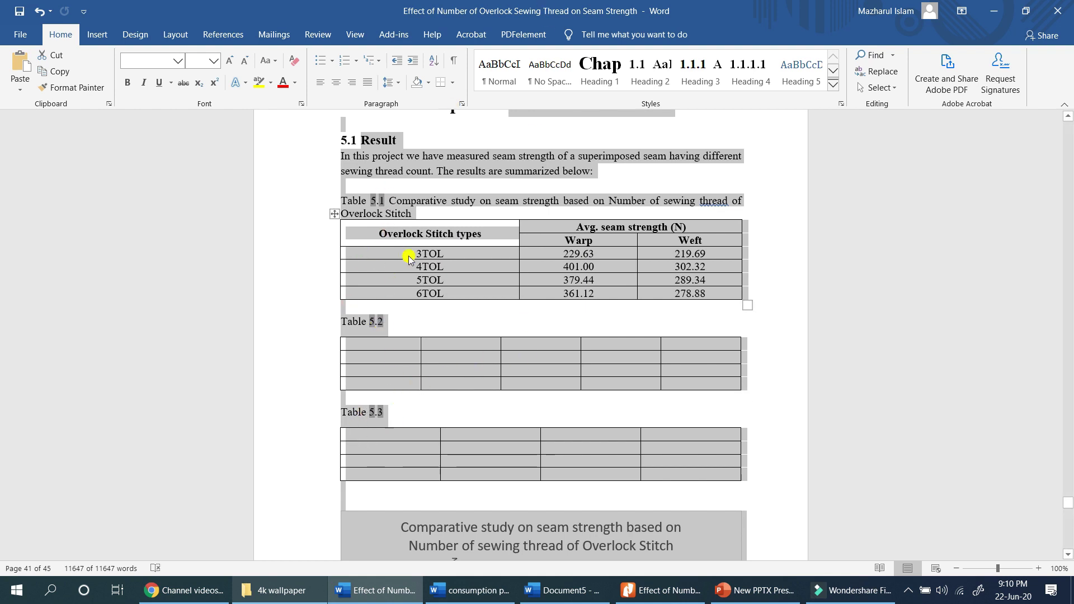
click(410, 411)
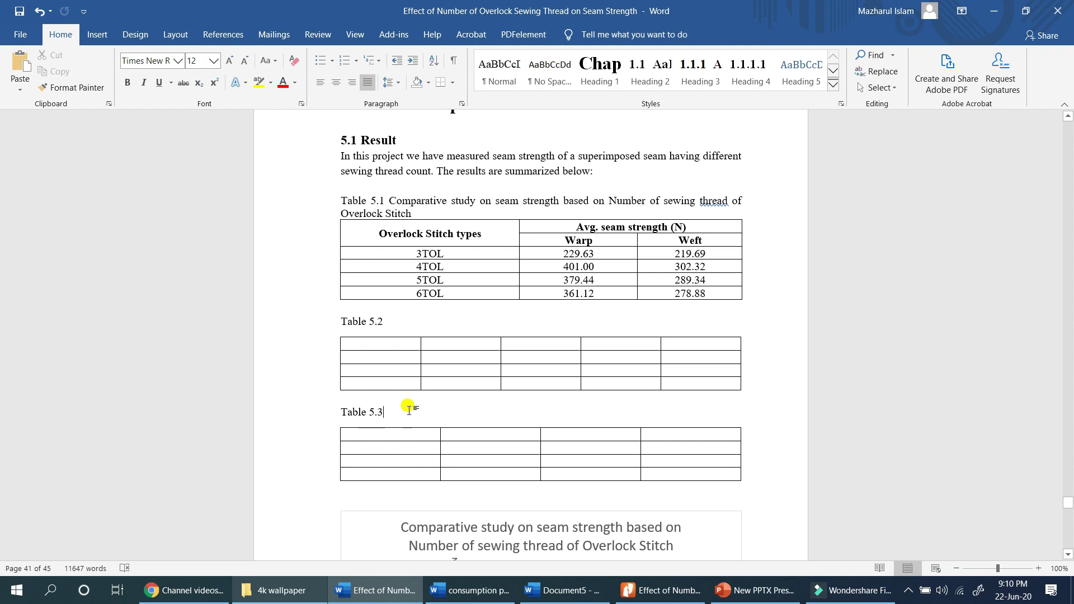
Step: Update the Table 5.3 caption field and select the Table 5.2 caption line
triple_click(368, 411)
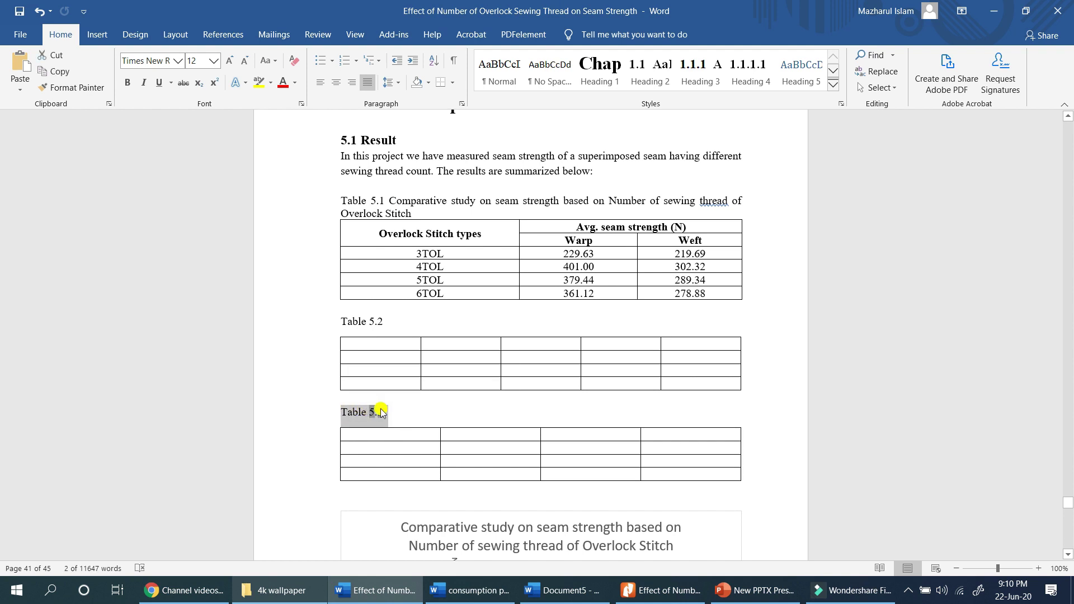
right_click(382, 413)
click(426, 491)
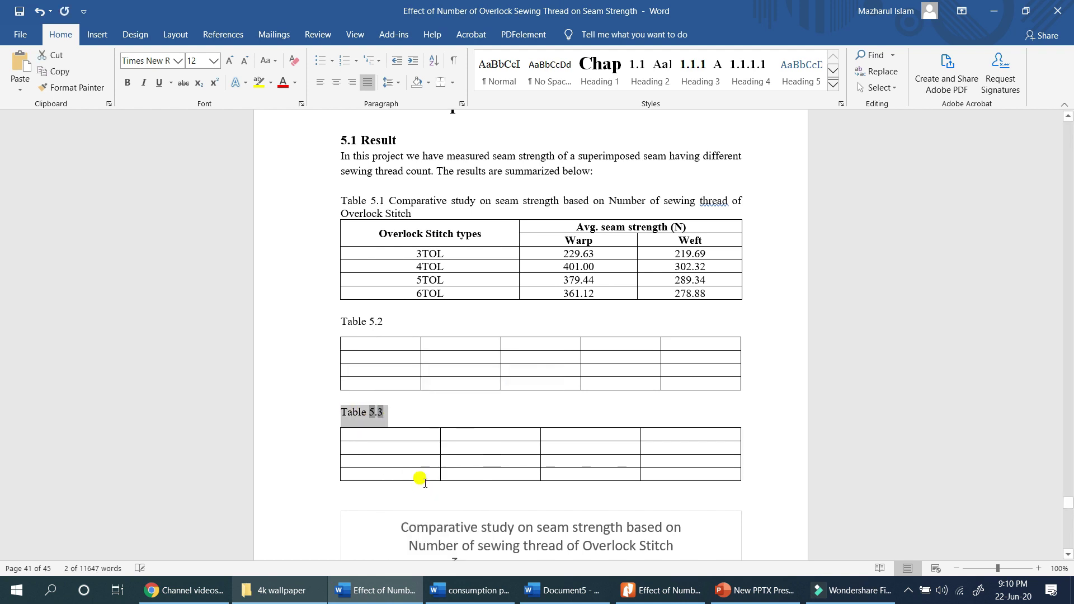
click(401, 415)
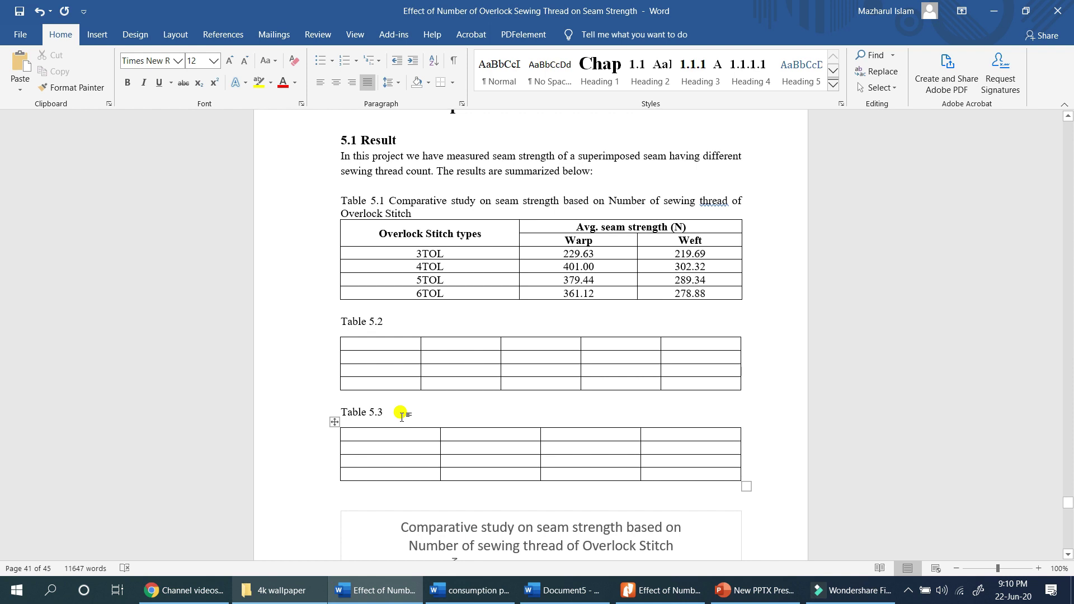
triple_click(377, 323)
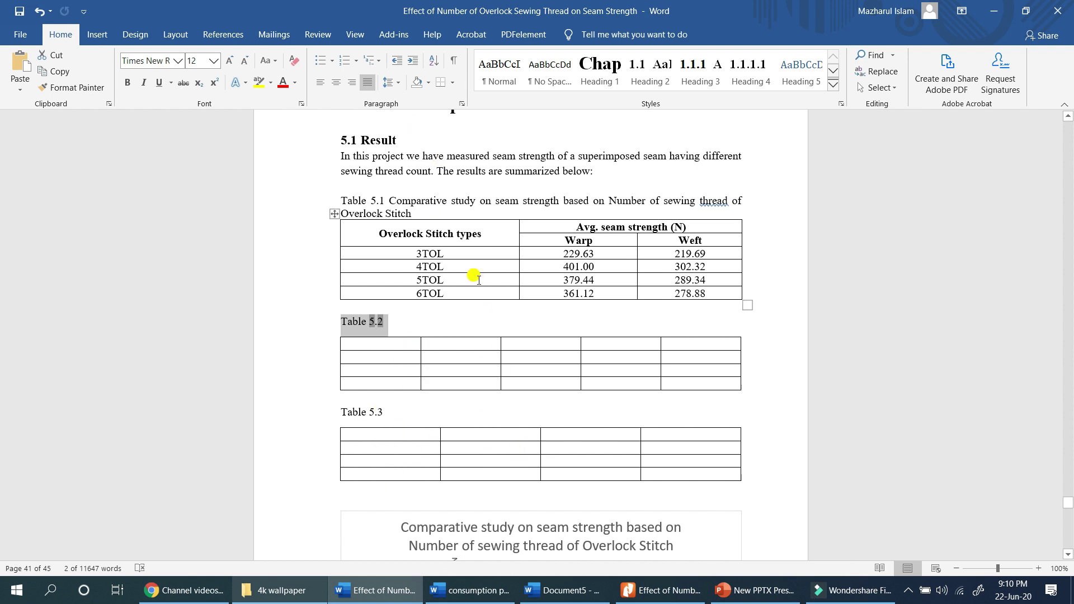
scroll(571, 283, down, 7)
Step: Start a caption for the seam-strength chart using the Figure label
scroll(563, 283, down, 1)
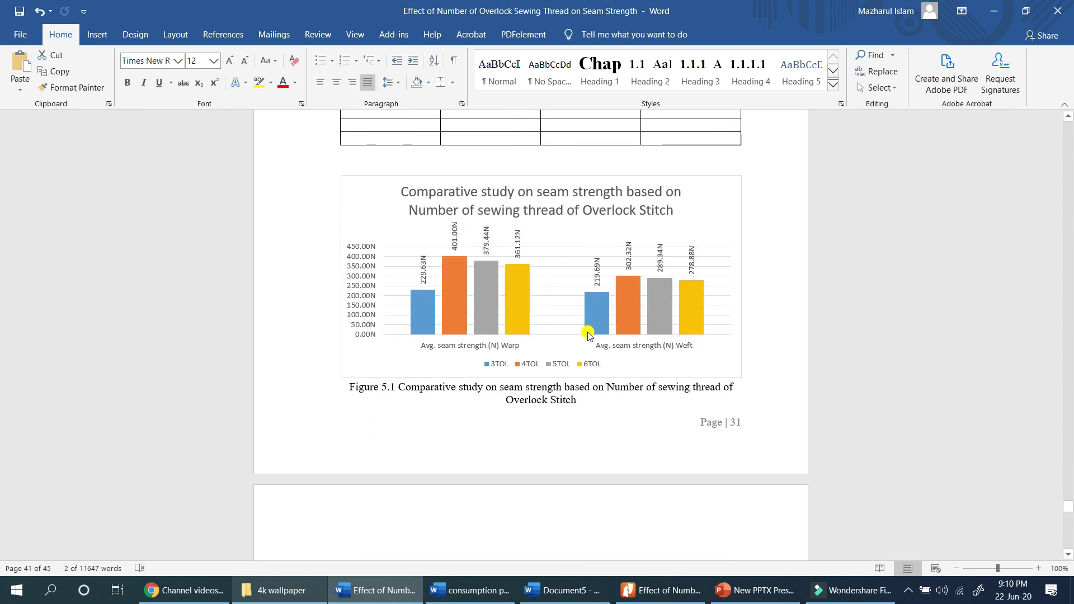
click(695, 358)
right_click(695, 358)
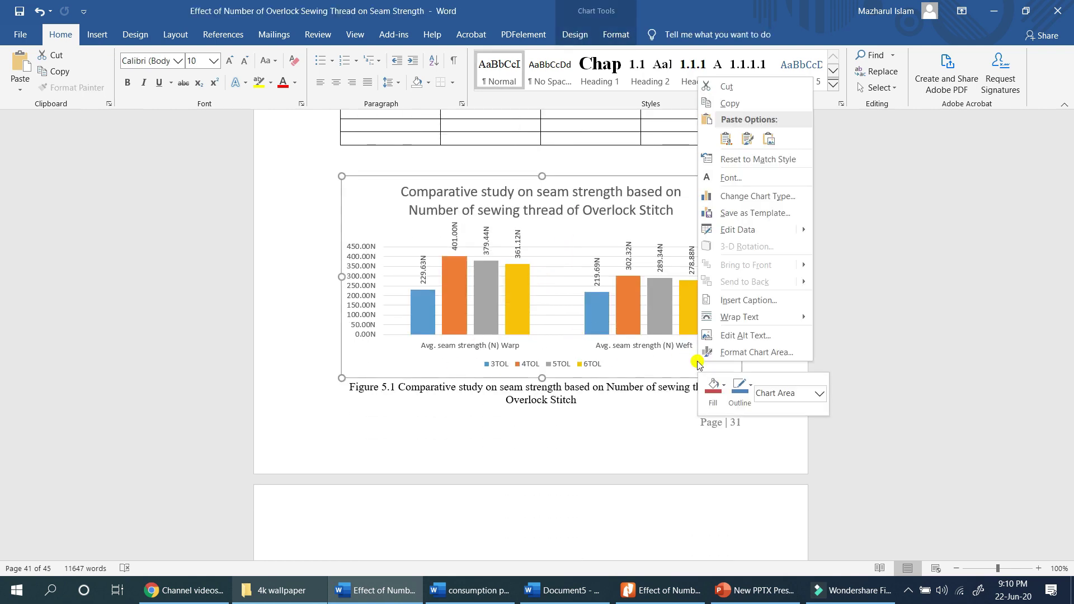
click(739, 301)
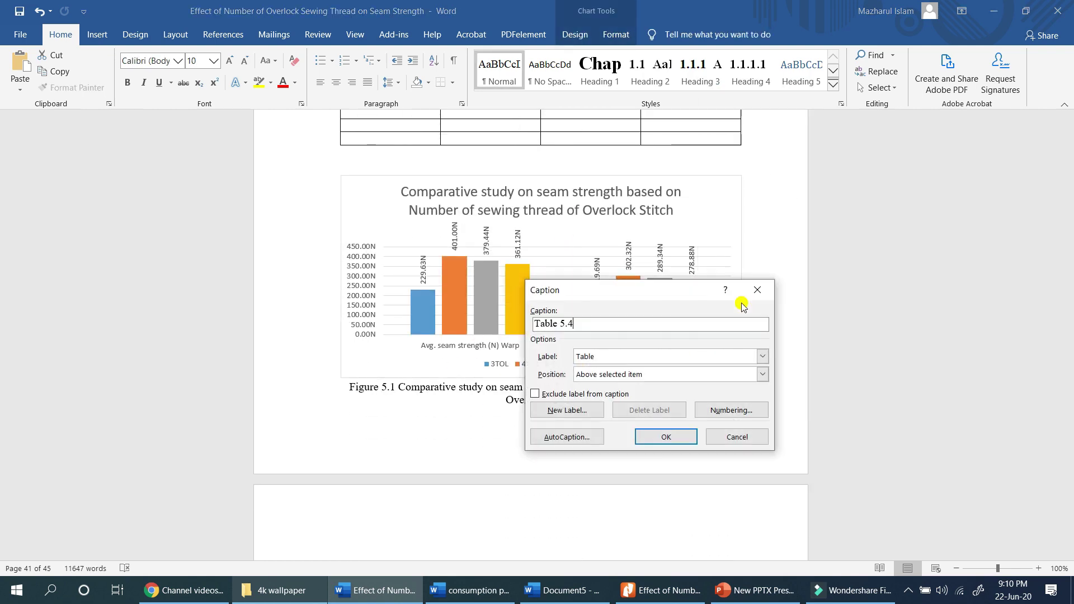
click(607, 357)
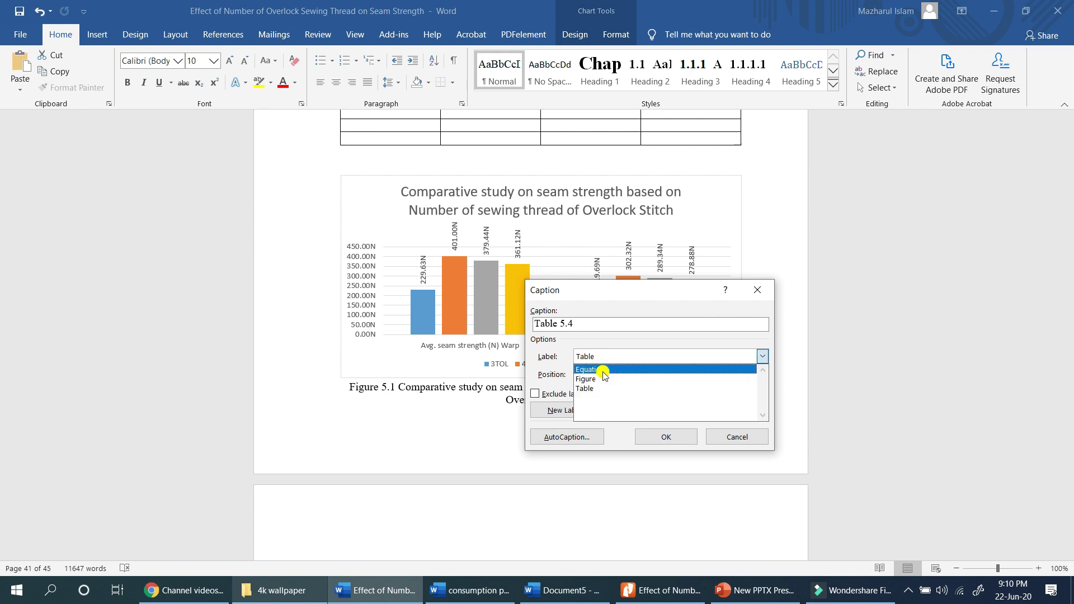
click(602, 378)
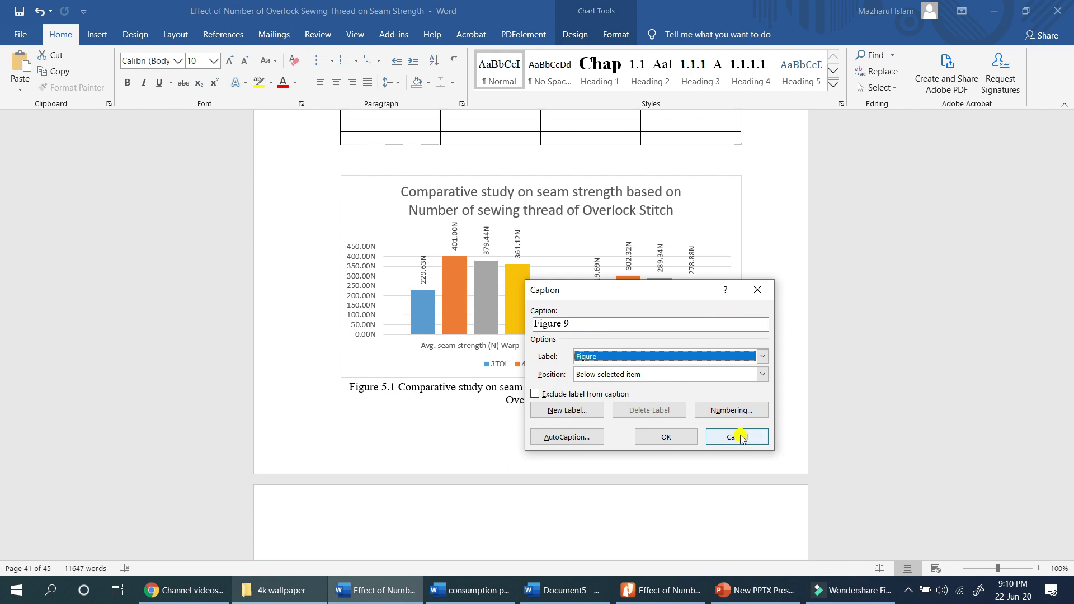
Step: Include the chapter number with a period separator and insert the Figure 5.1 caption
click(726, 410)
click(400, 394)
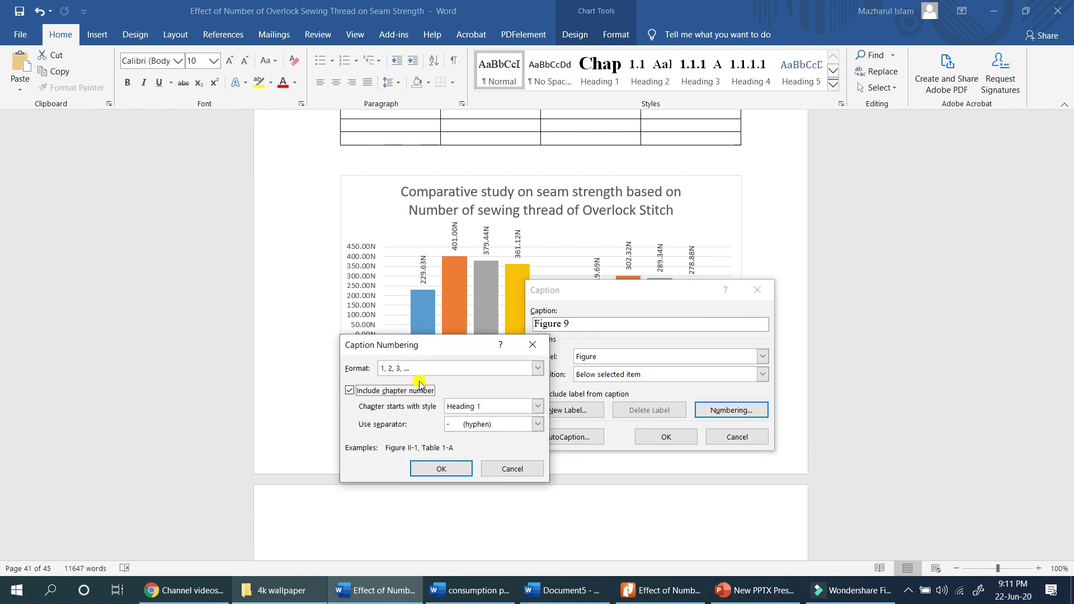
click(484, 424)
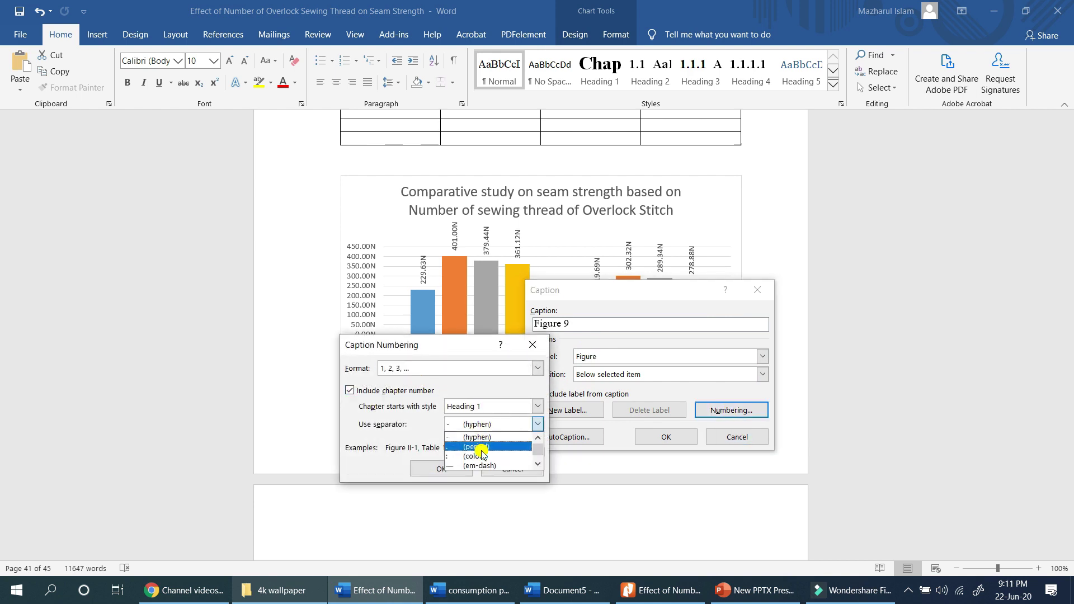
click(477, 446)
click(658, 436)
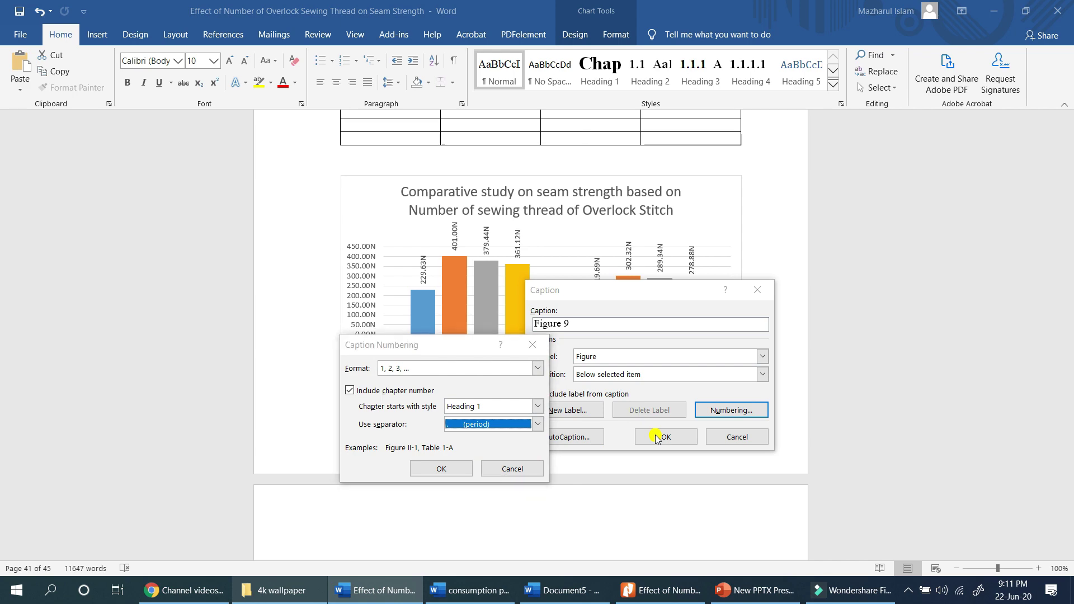
click(450, 471)
click(663, 437)
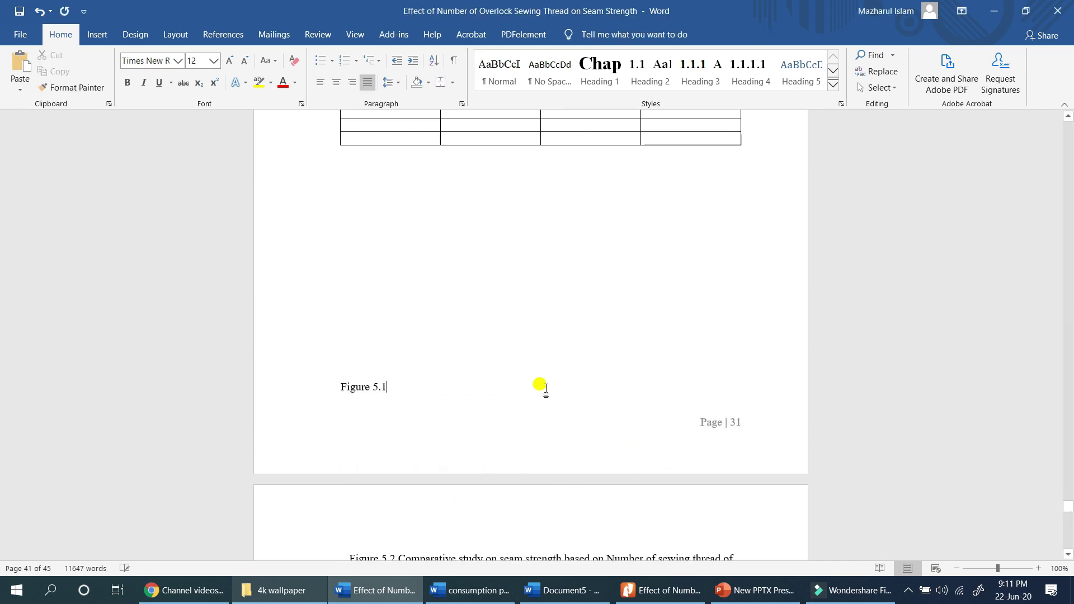
Step: Delete the seam-strength chart from the page
scroll(544, 401, down, 3)
scroll(549, 352, up, 5)
click(493, 377)
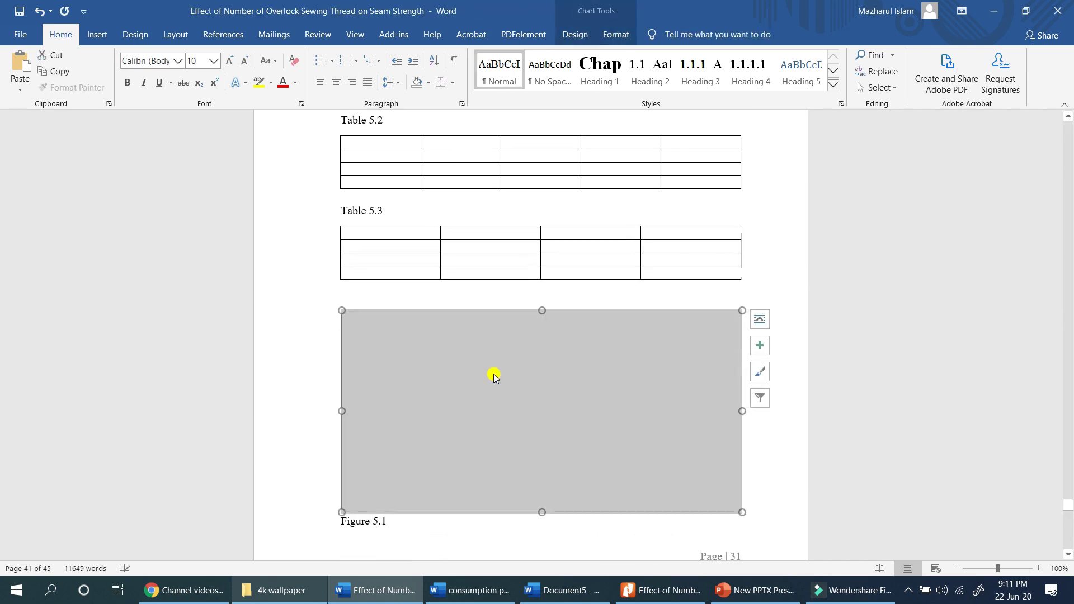
scroll(492, 375, down, 1)
click(404, 484)
click(575, 385)
key(ctrl+z)
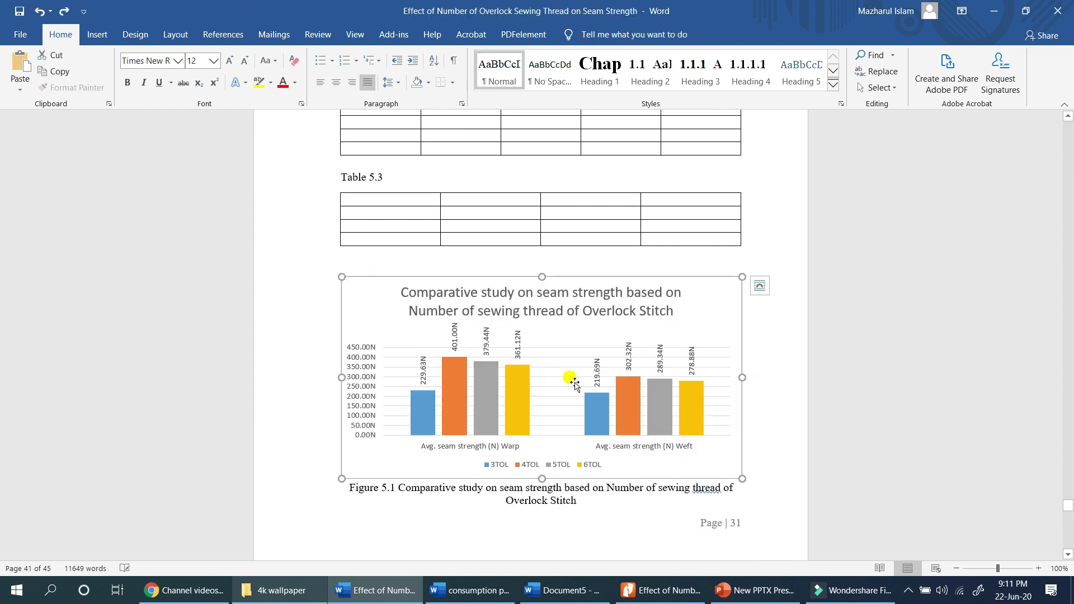
click(736, 438)
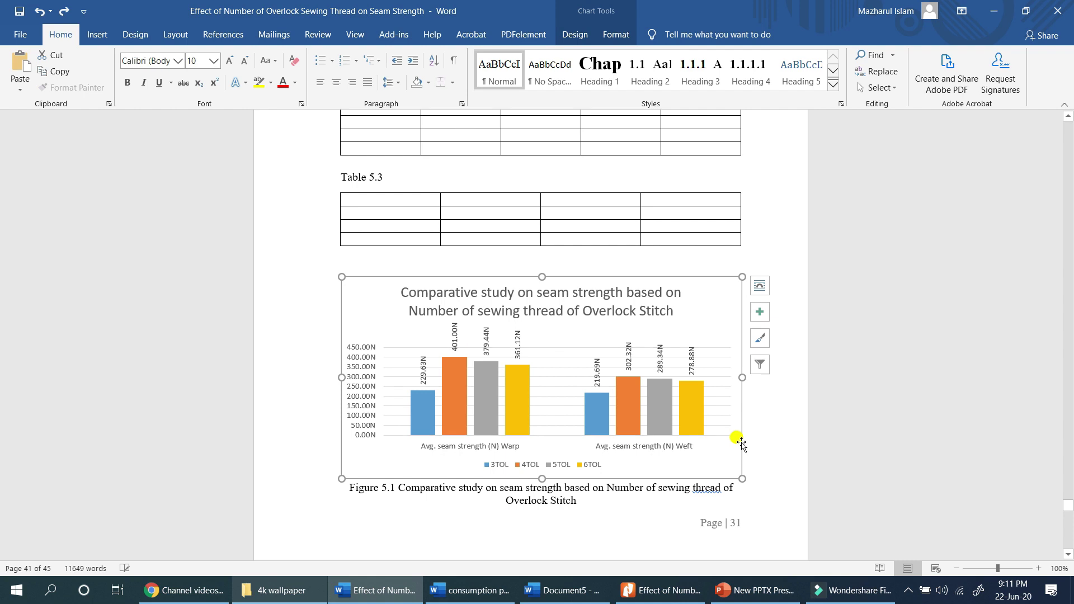
key(Delete)
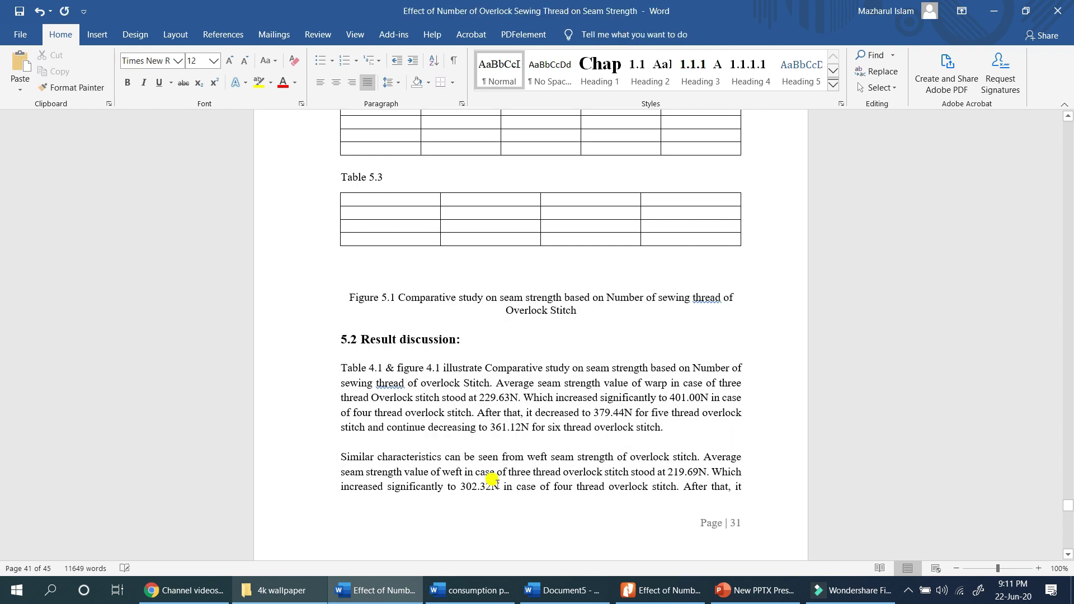
Step: Drag the pink car picture from the wallpaper folder into the document and select the caption below
click(279, 590)
drag(238, 515, 562, 344)
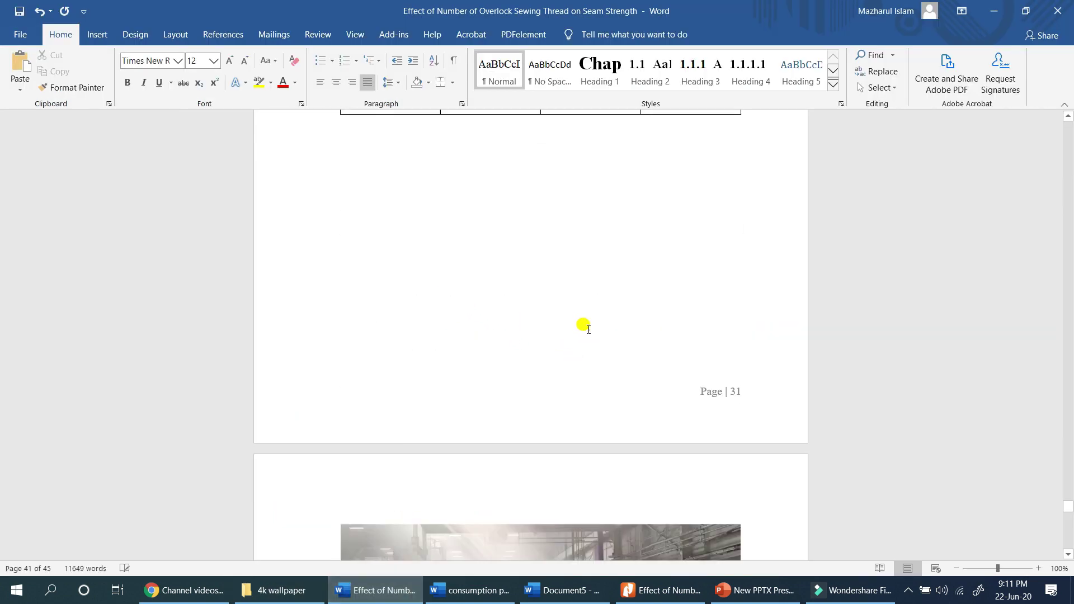
drag(570, 433, 349, 415)
Step: Delete the old caption and caption the car picture Figure 5.1 with chapter numbering
key(Delete)
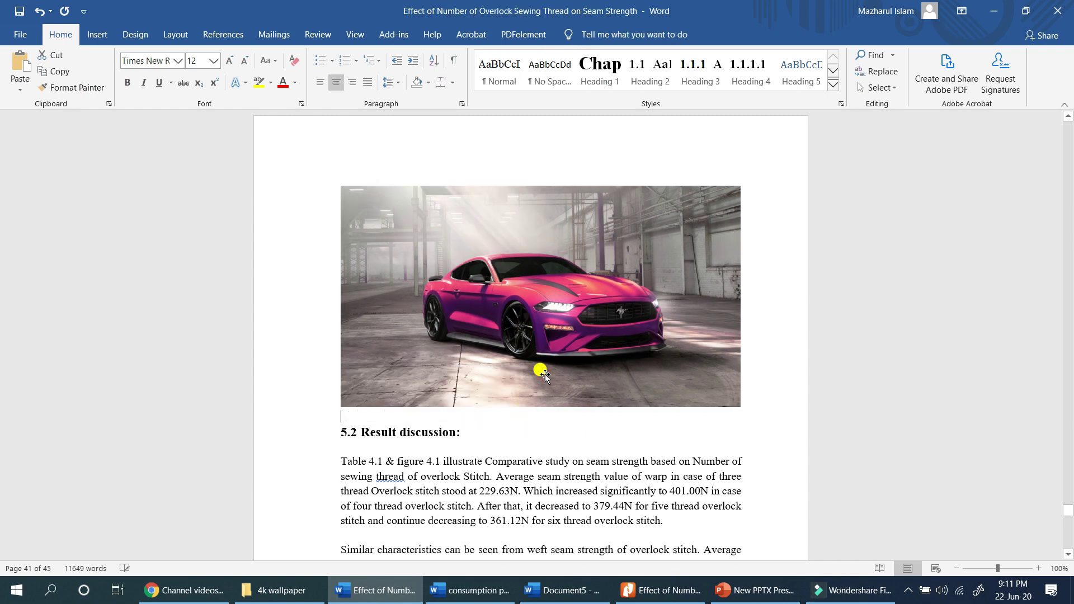
click(543, 371)
right_click(544, 374)
click(596, 301)
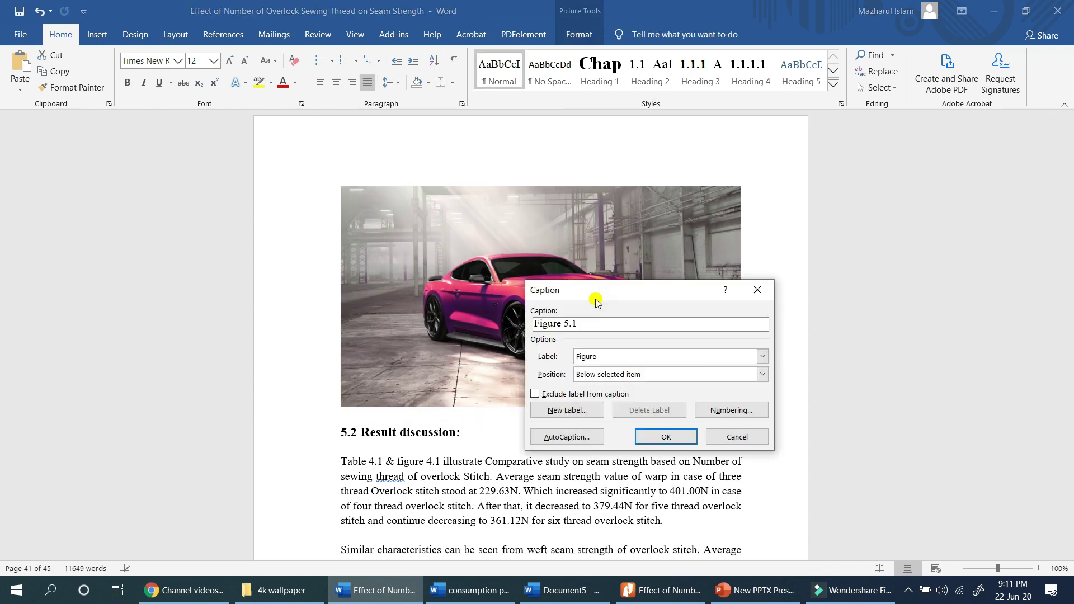
click(749, 409)
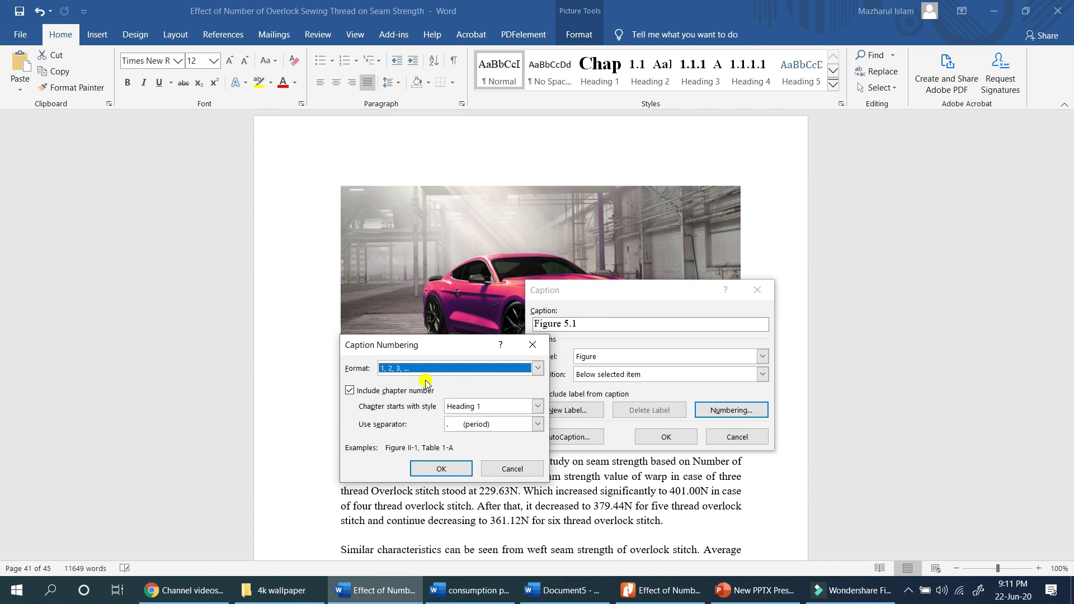
click(440, 469)
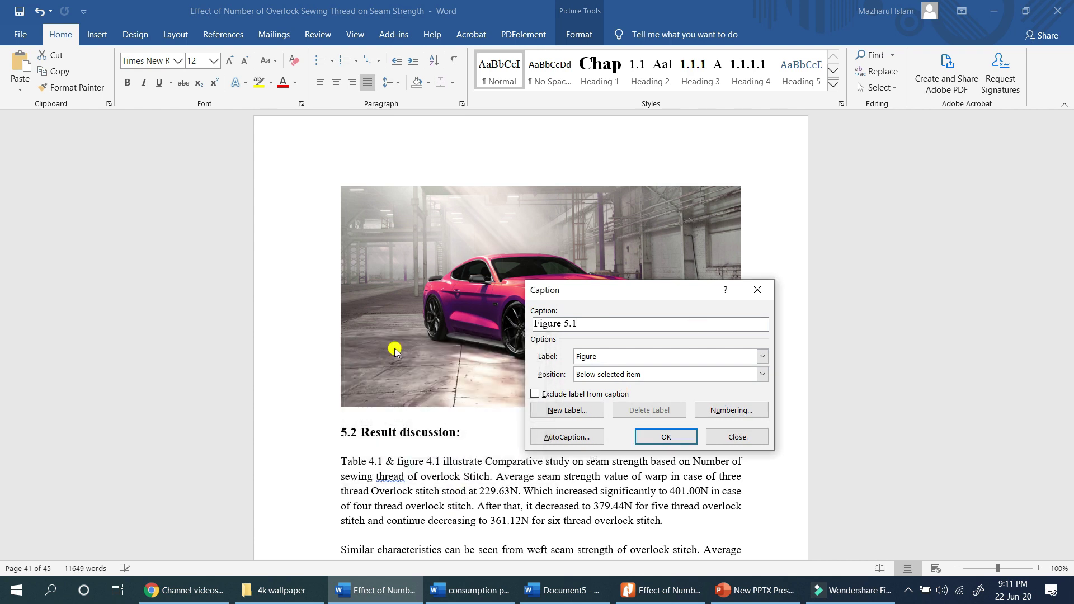
click(669, 437)
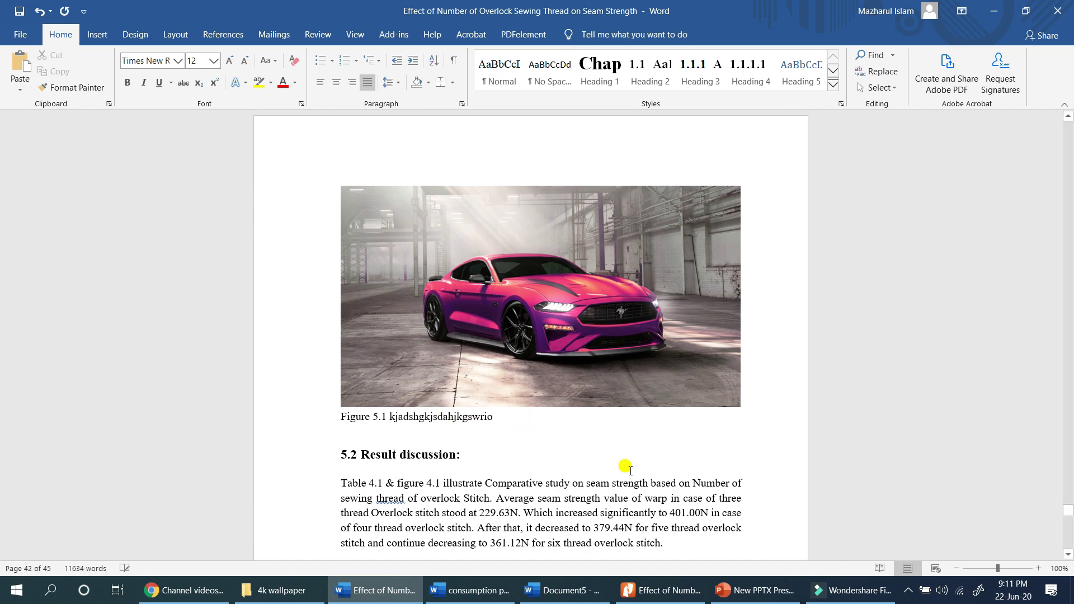
scroll(823, 413, up, 3)
scroll(823, 412, up, 3)
Step: Select and delete the old List of Figures entries
drag(1068, 515, 1067, 206)
scroll(682, 319, down, 10)
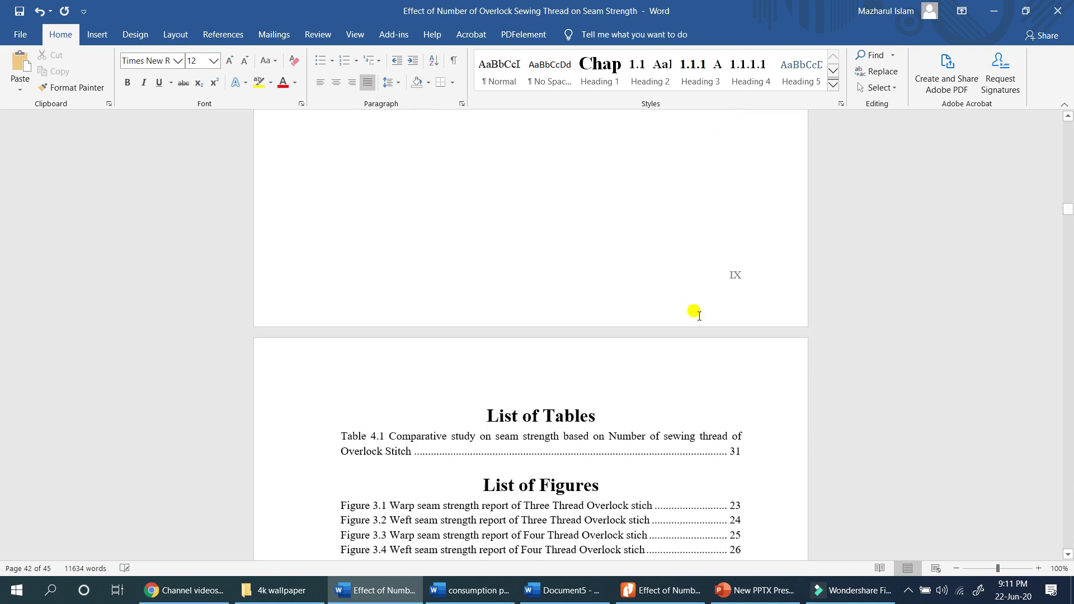
scroll(578, 345, up, 2)
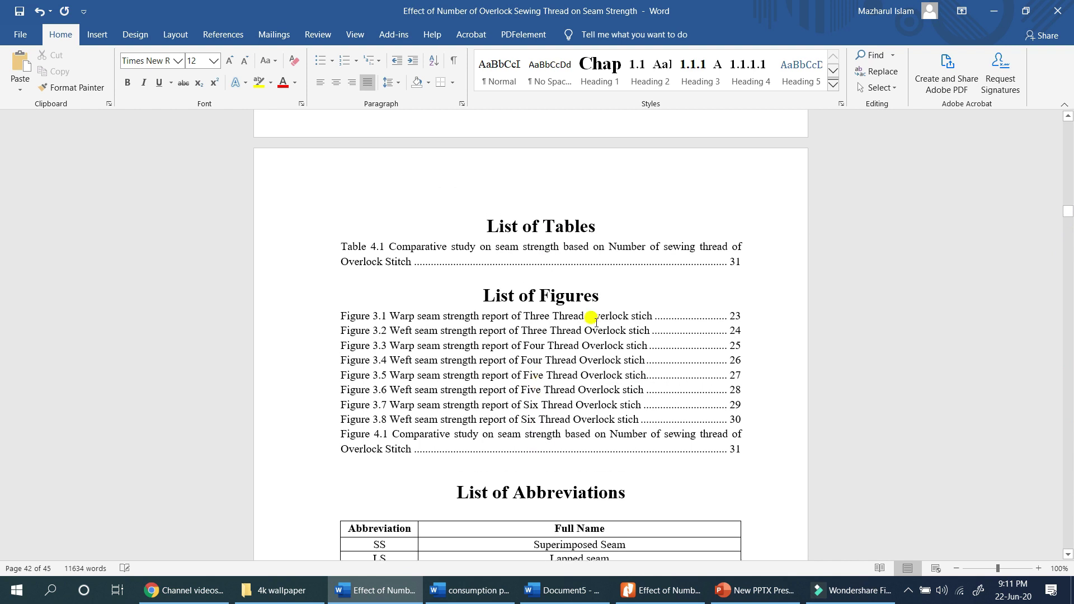
drag(742, 448, 259, 313)
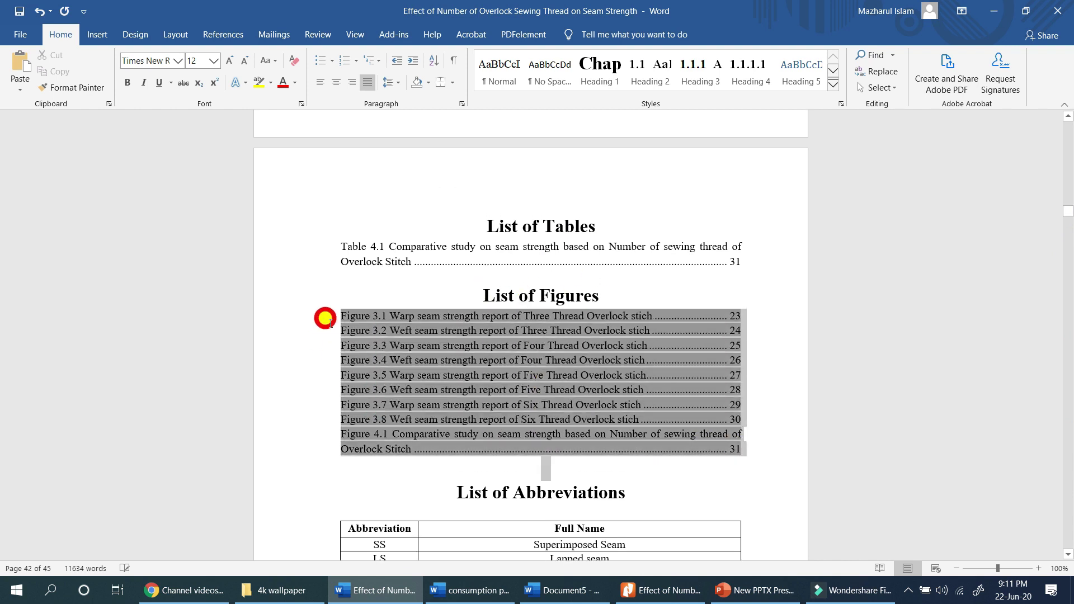
key(Delete)
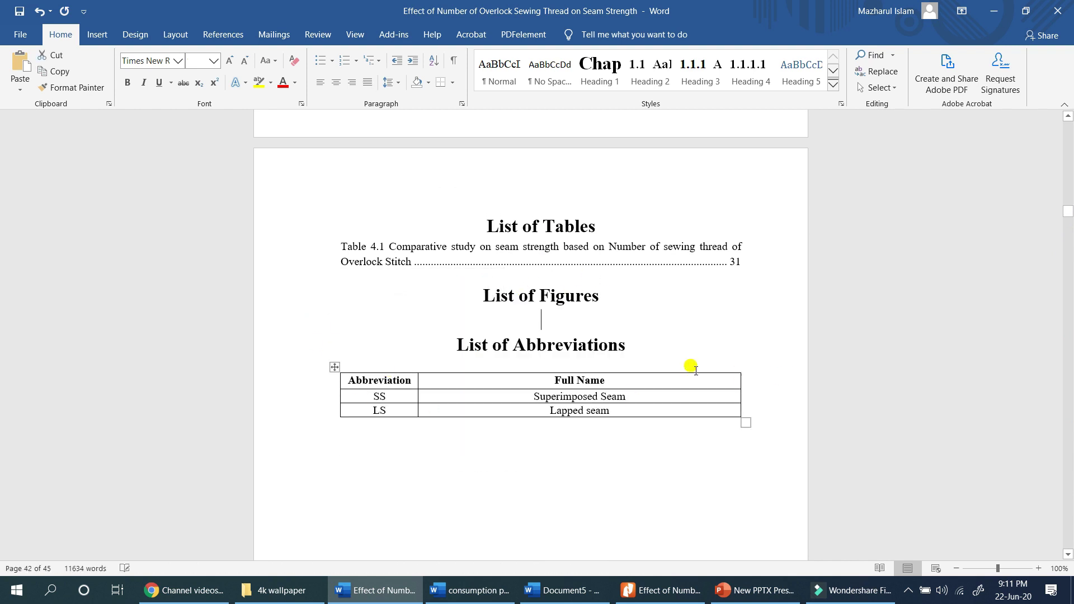
Step: Insert a new Table of Figures using the Figure caption label
click(211, 34)
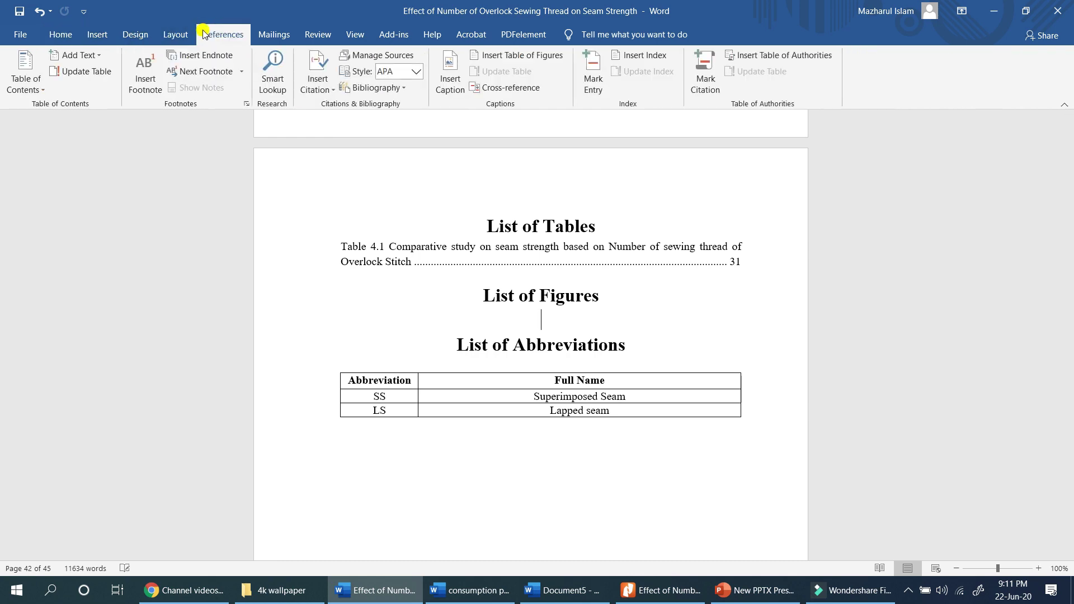
click(534, 56)
drag(633, 63, 850, 93)
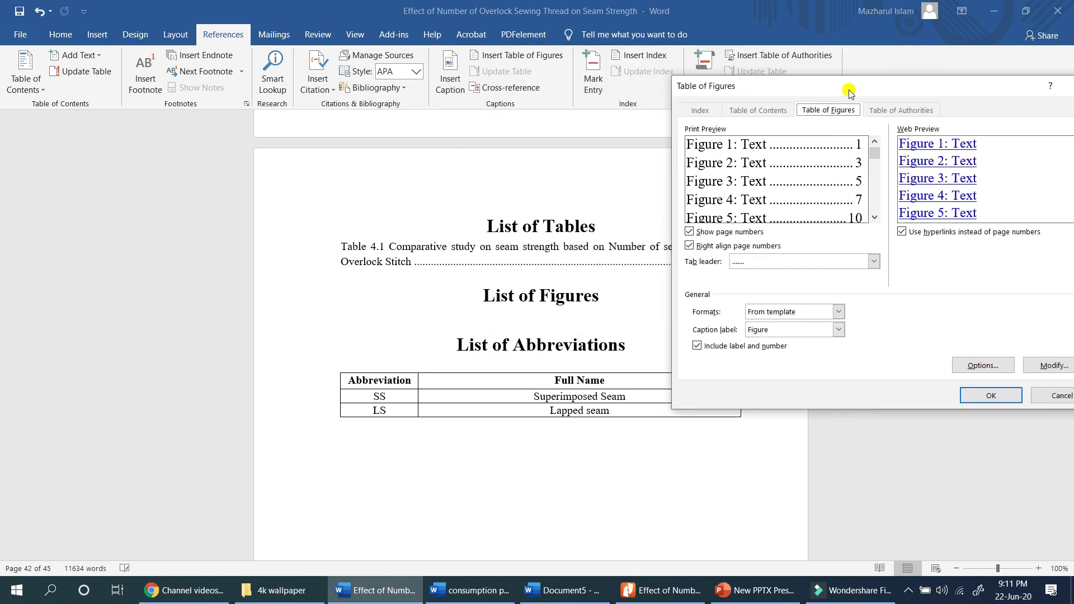
click(766, 331)
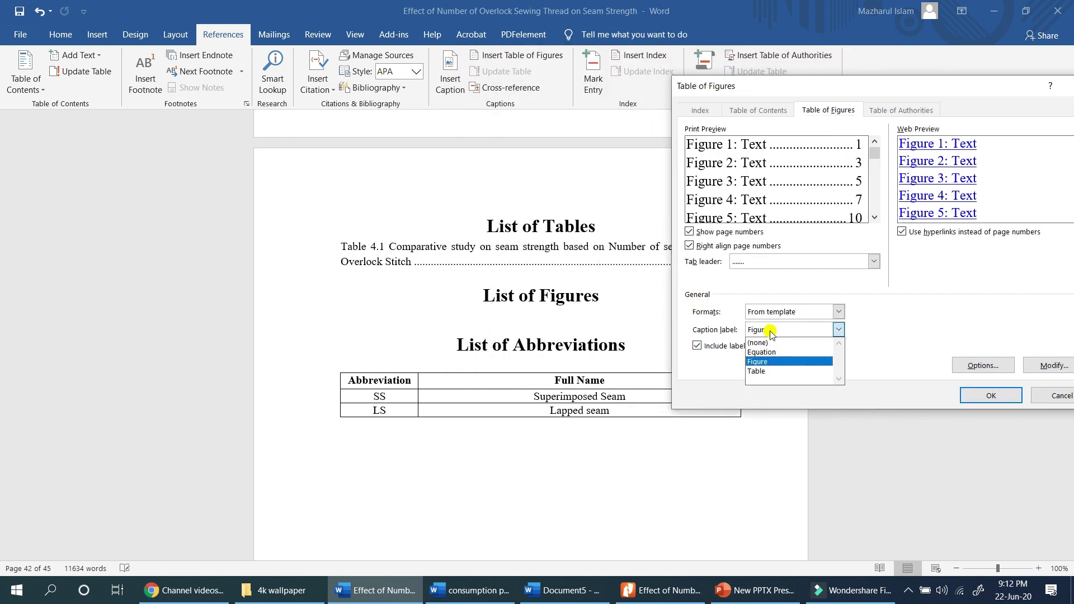
click(776, 361)
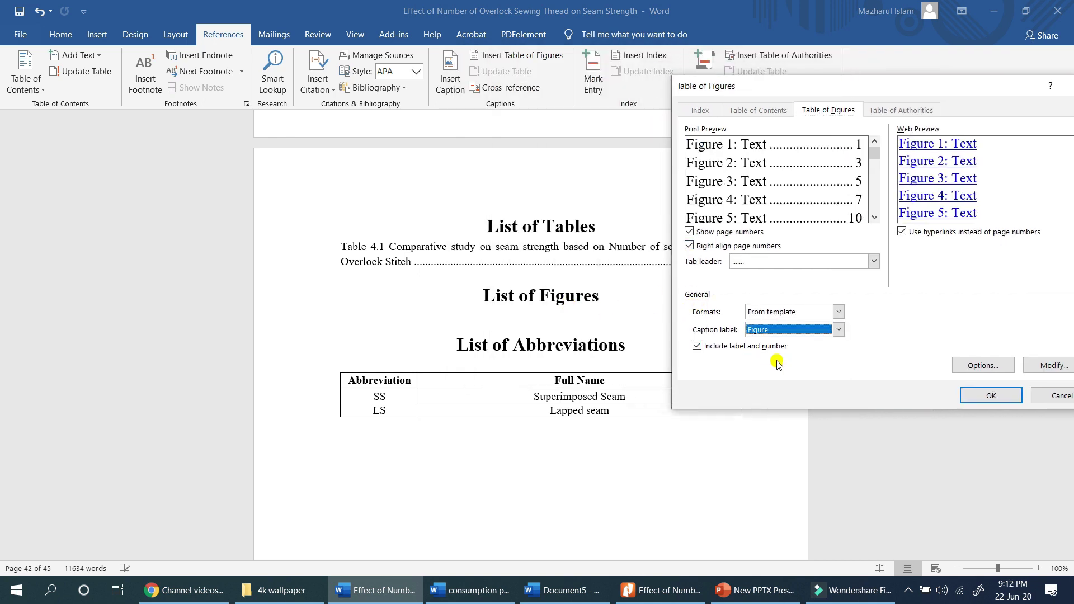
click(996, 397)
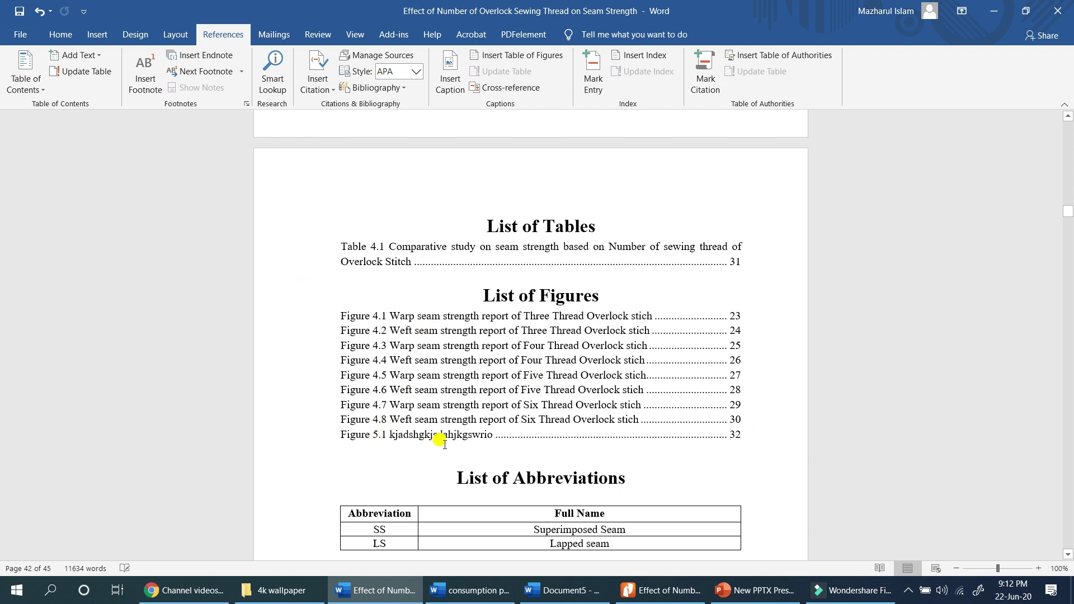
Step: Check the List of Figures field's options, leaving the figure list unchanged
drag(745, 434, 315, 320)
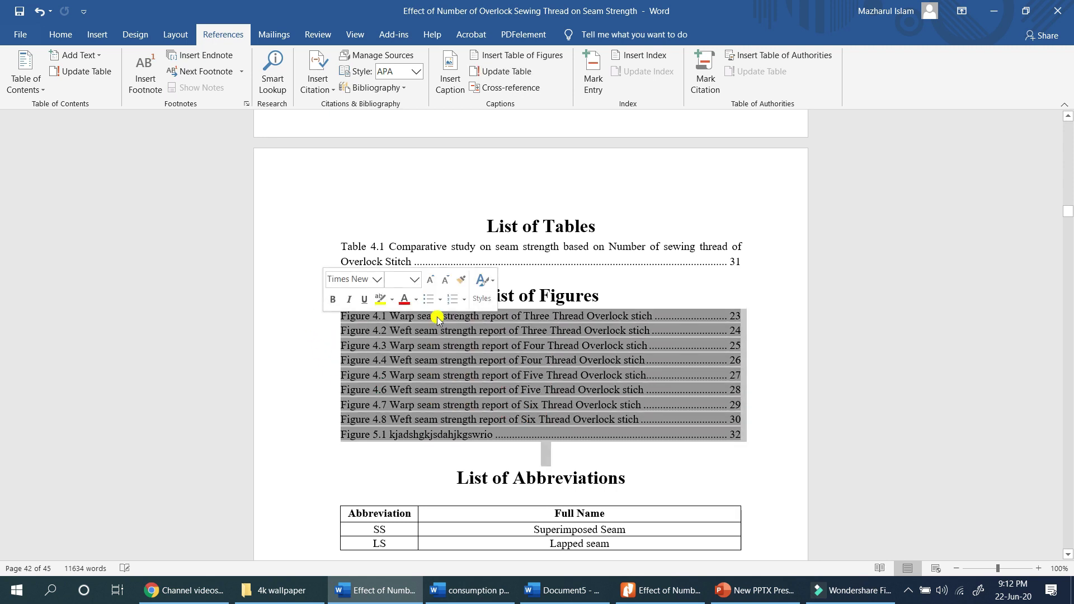
click(422, 341)
click(387, 315)
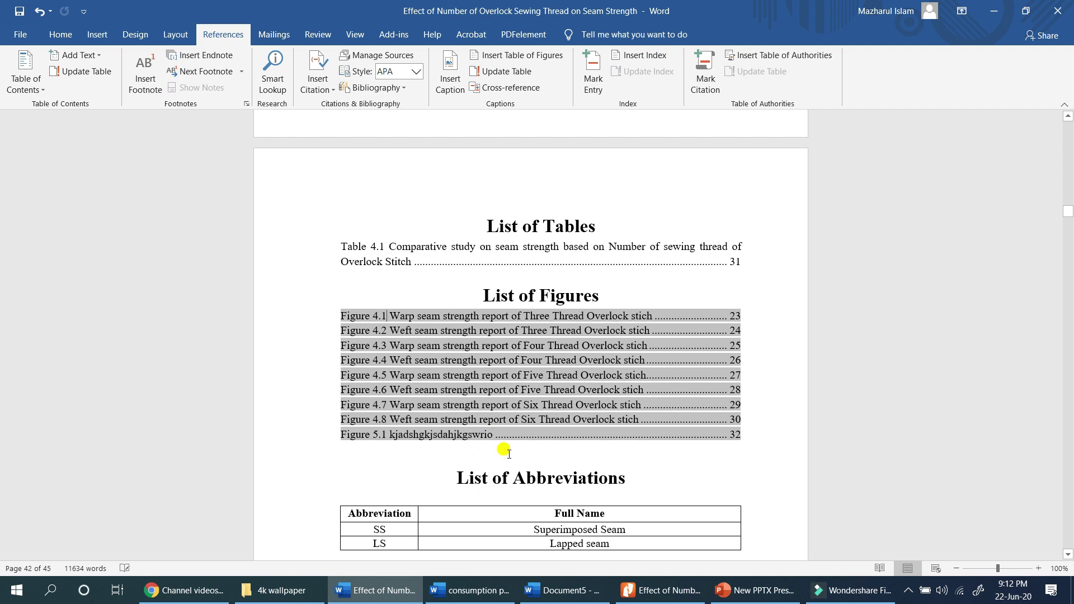
right_click(378, 361)
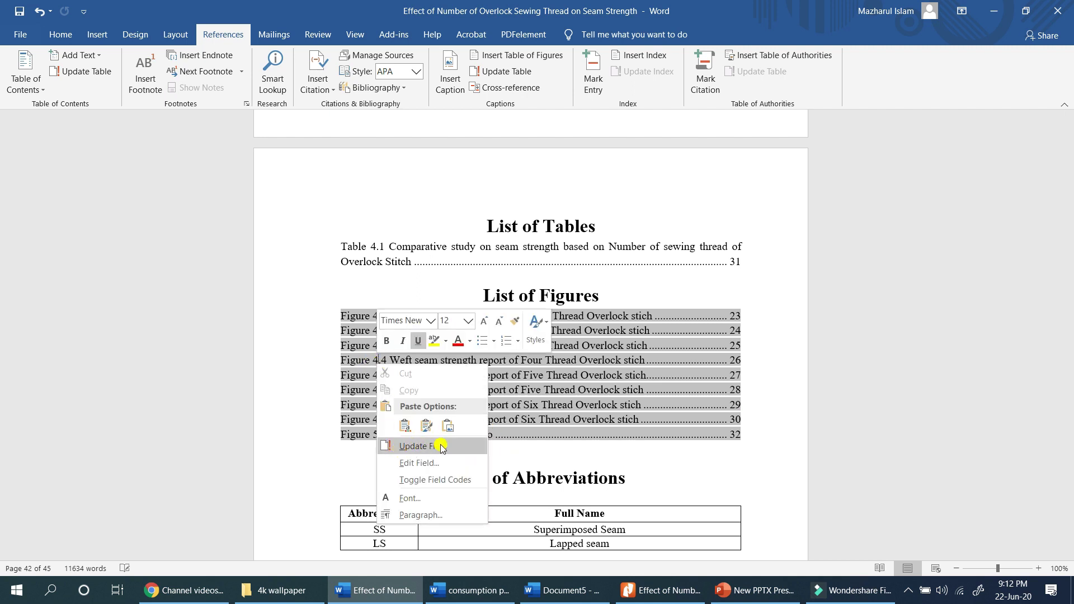
key(Escape)
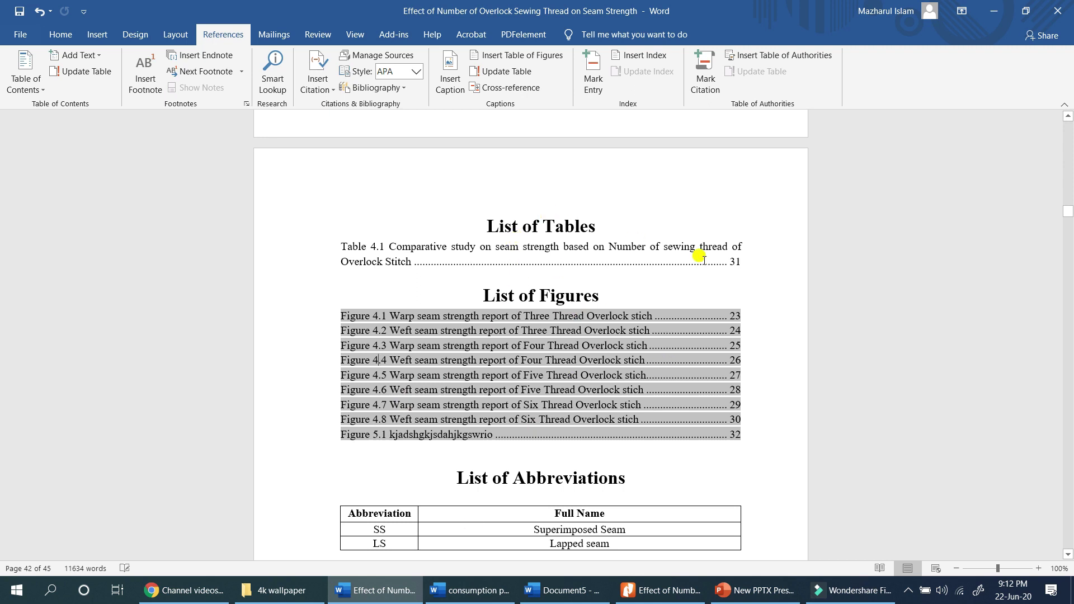
Step: Replace the old Table 4.1 entry with a Table of Figures using the Table caption label
click(321, 250)
key(Delete)
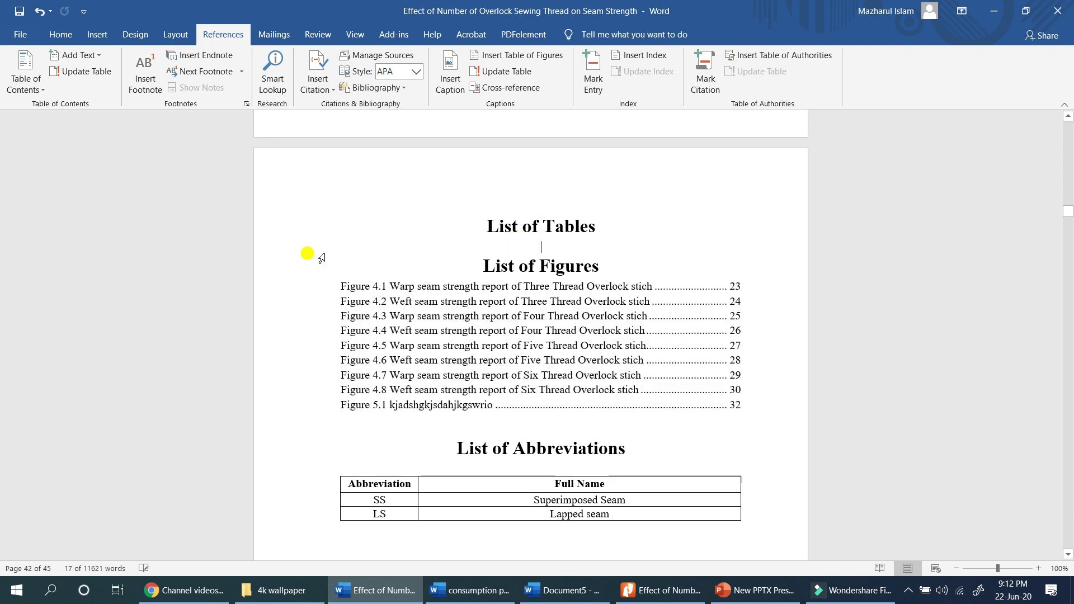
click(496, 55)
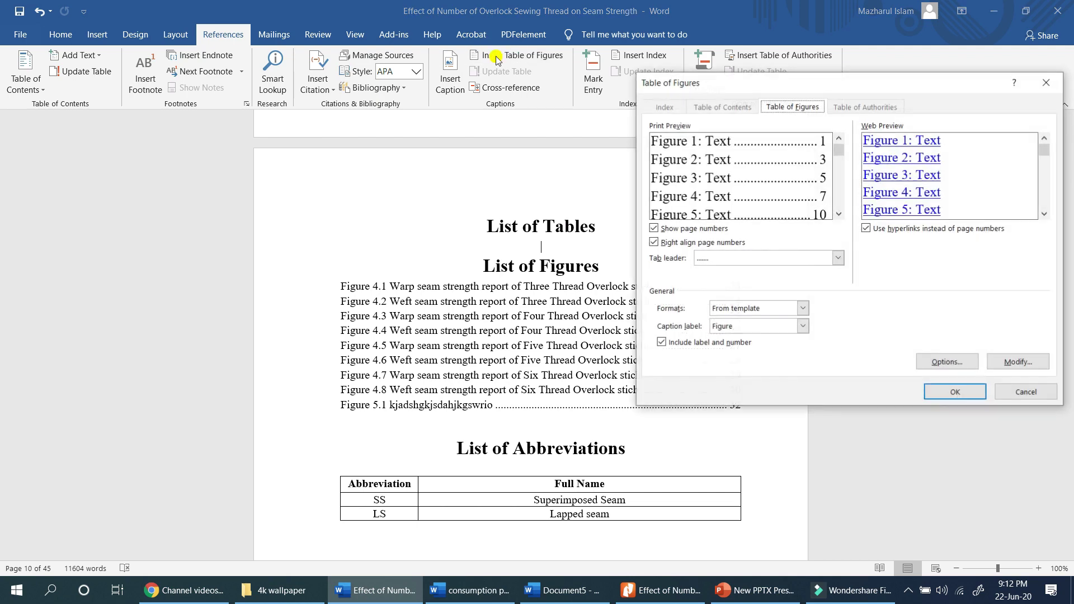
click(733, 326)
click(727, 368)
click(955, 392)
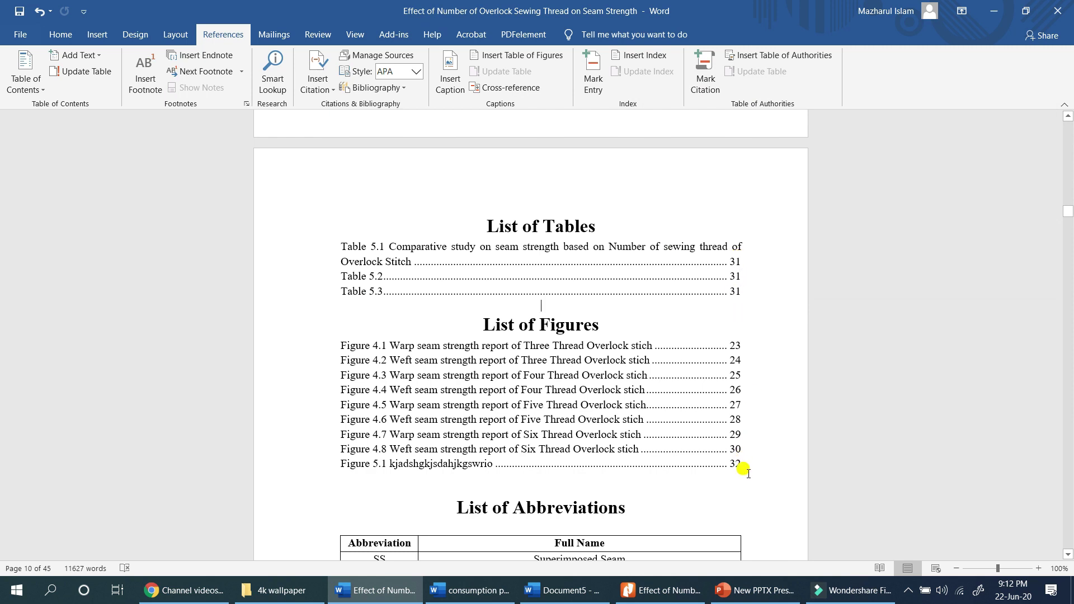
Step: Format all nine List of Figures entries in A Atmospheric, shrunk to 10 pt
drag(748, 460, 342, 344)
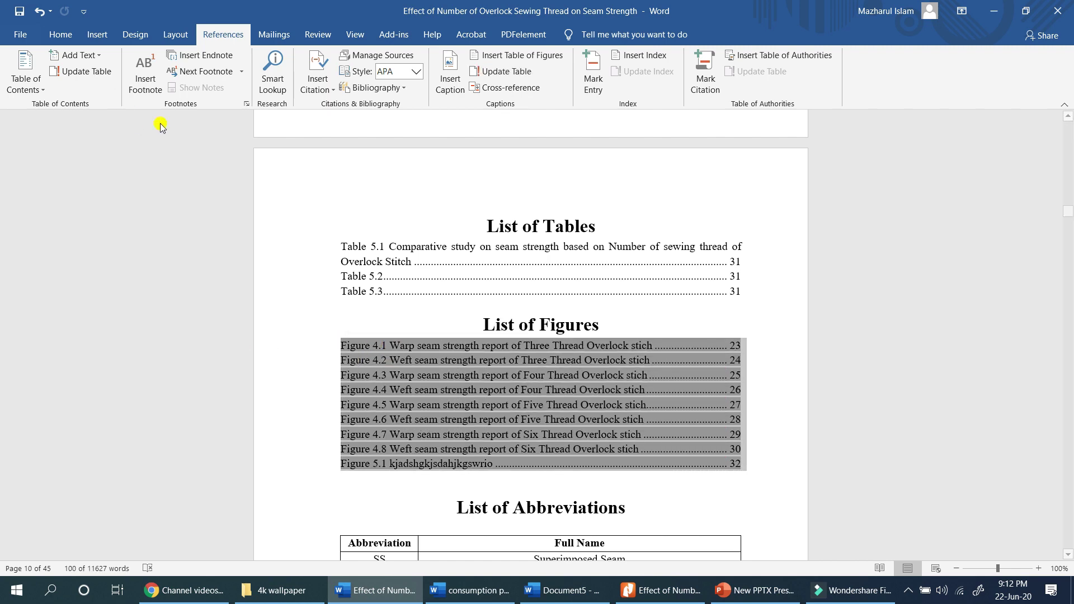
click(59, 33)
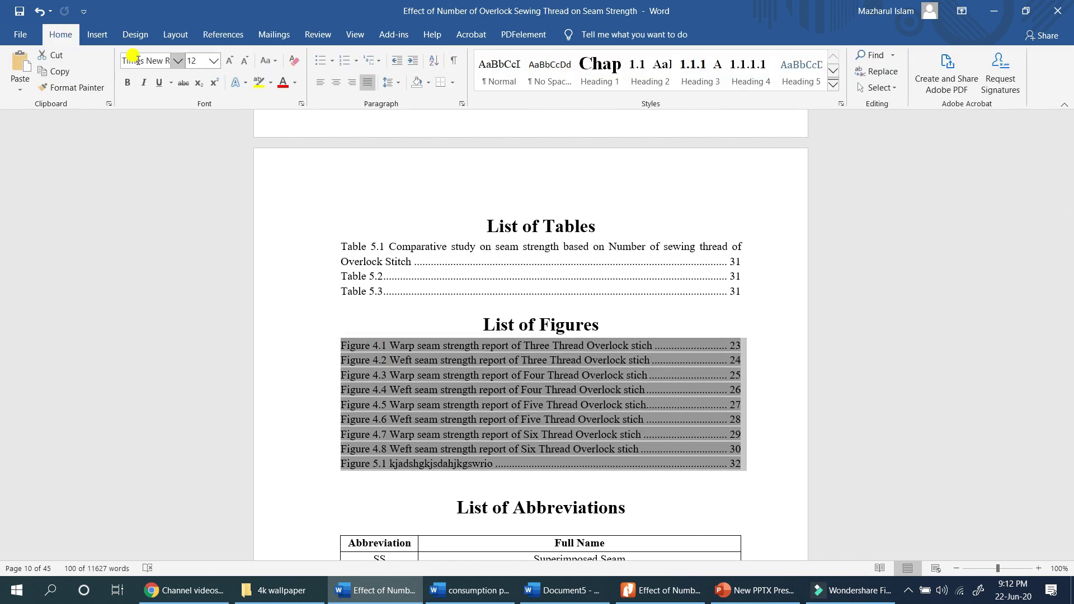
click(177, 61)
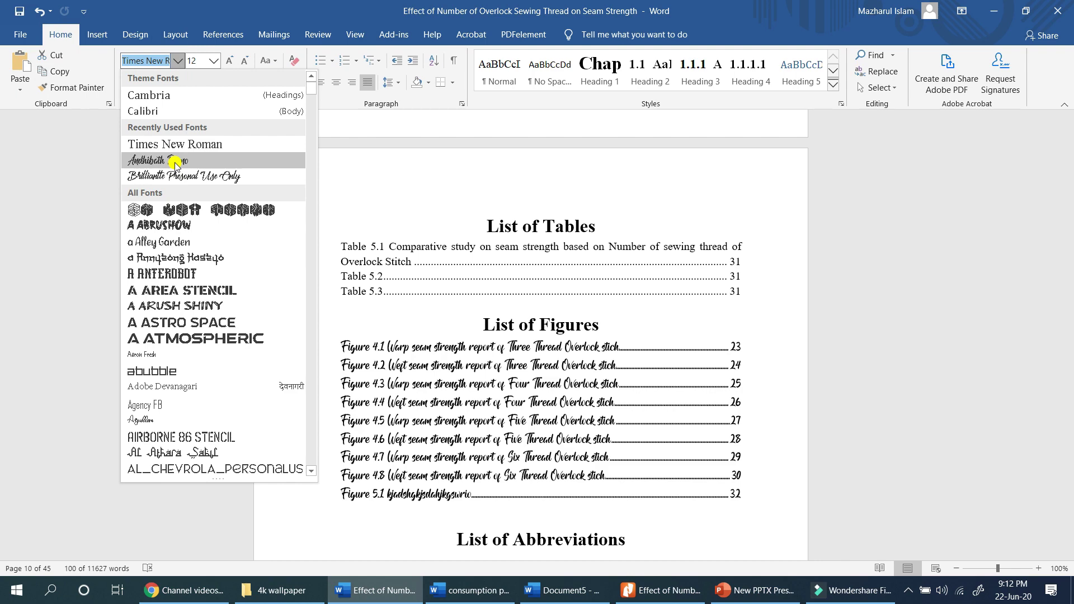
click(175, 337)
click(249, 66)
click(249, 66)
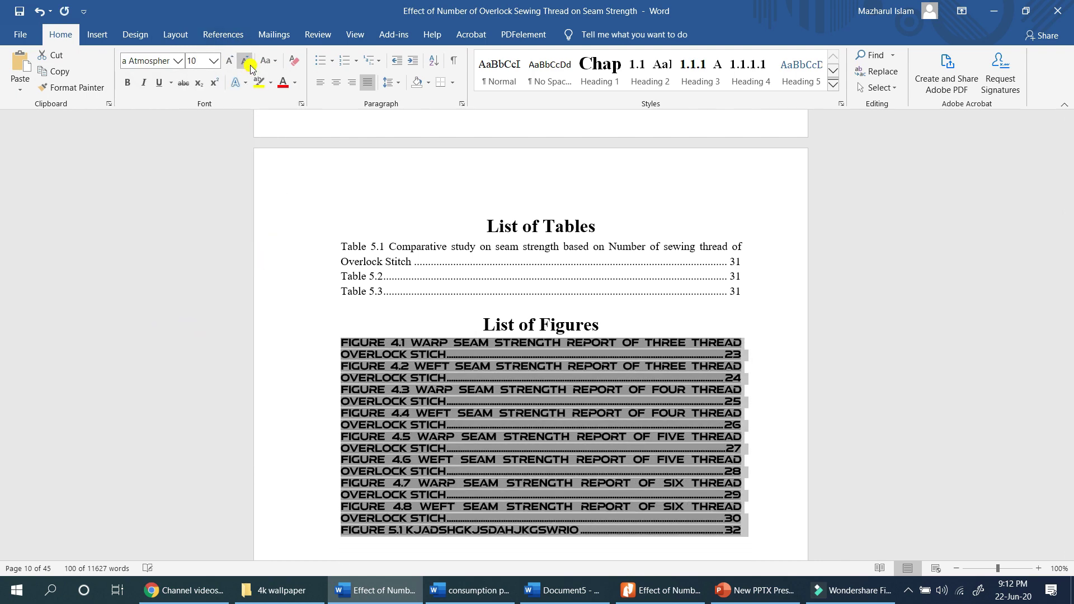
click(537, 430)
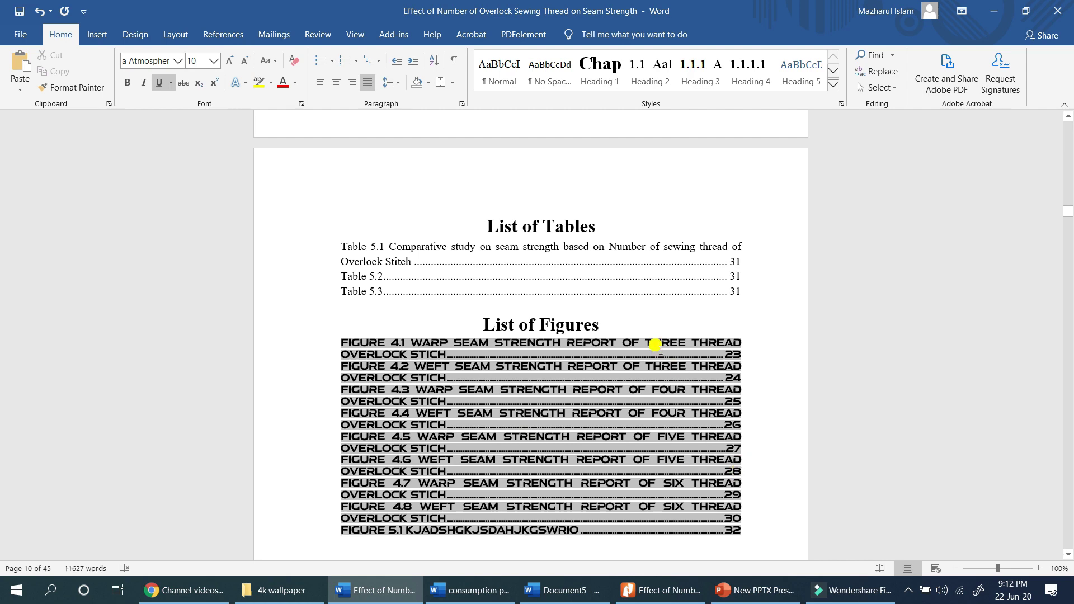
click(616, 297)
scroll(535, 353, down, 2)
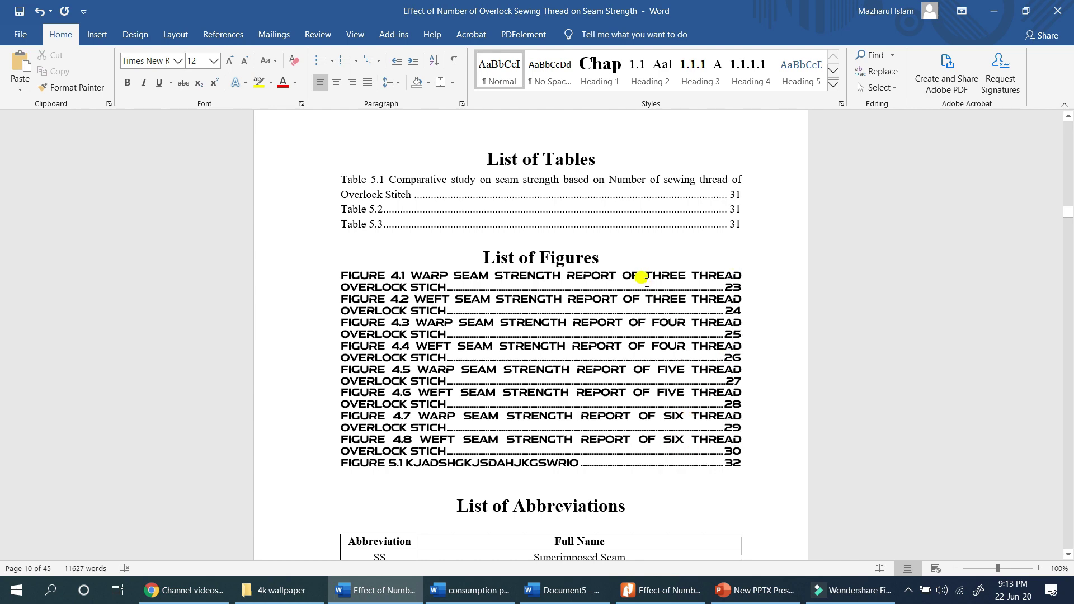
scroll(641, 277, up, 4)
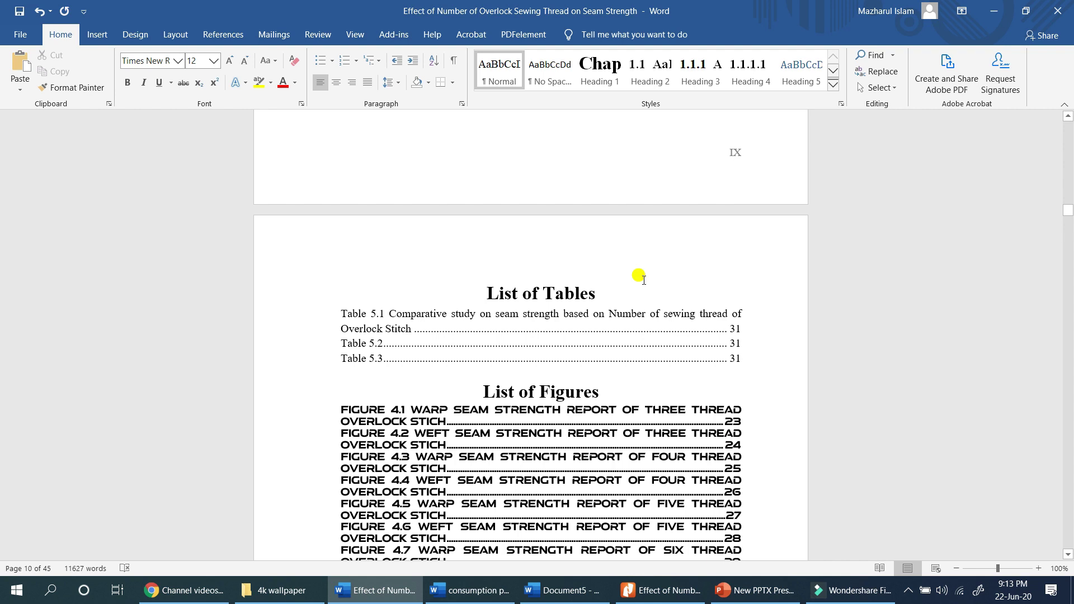